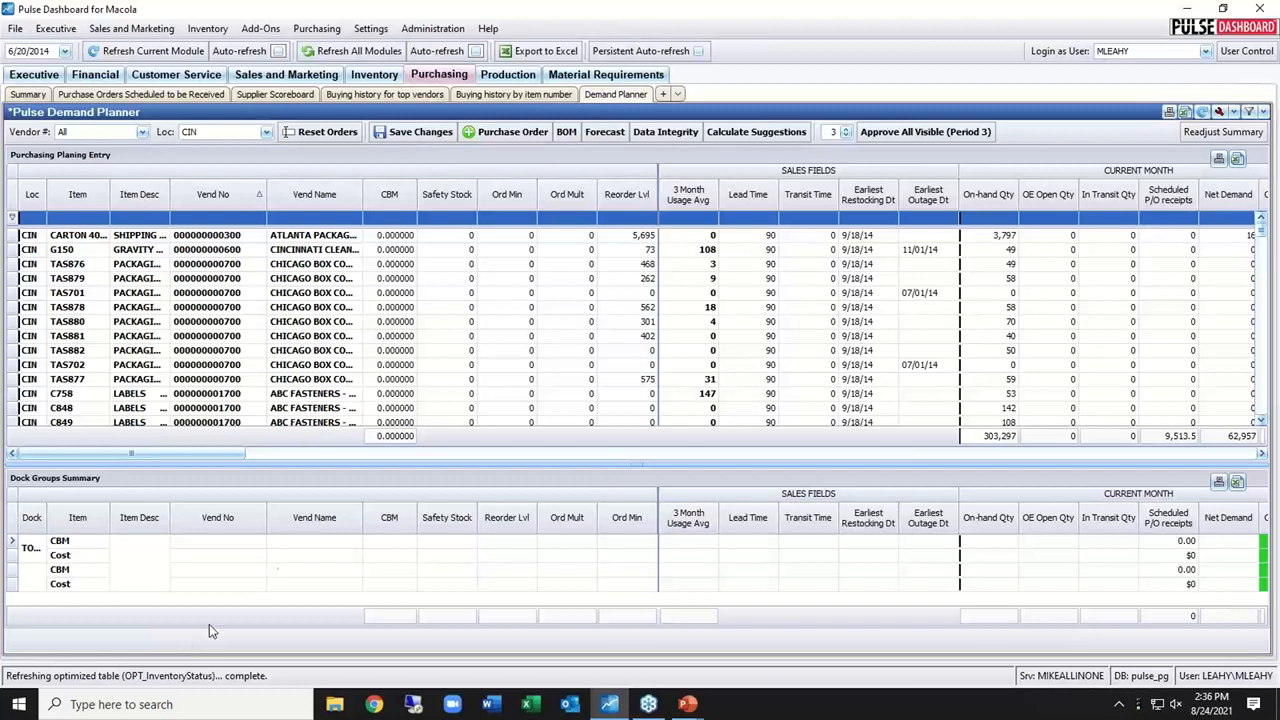
click(329, 476)
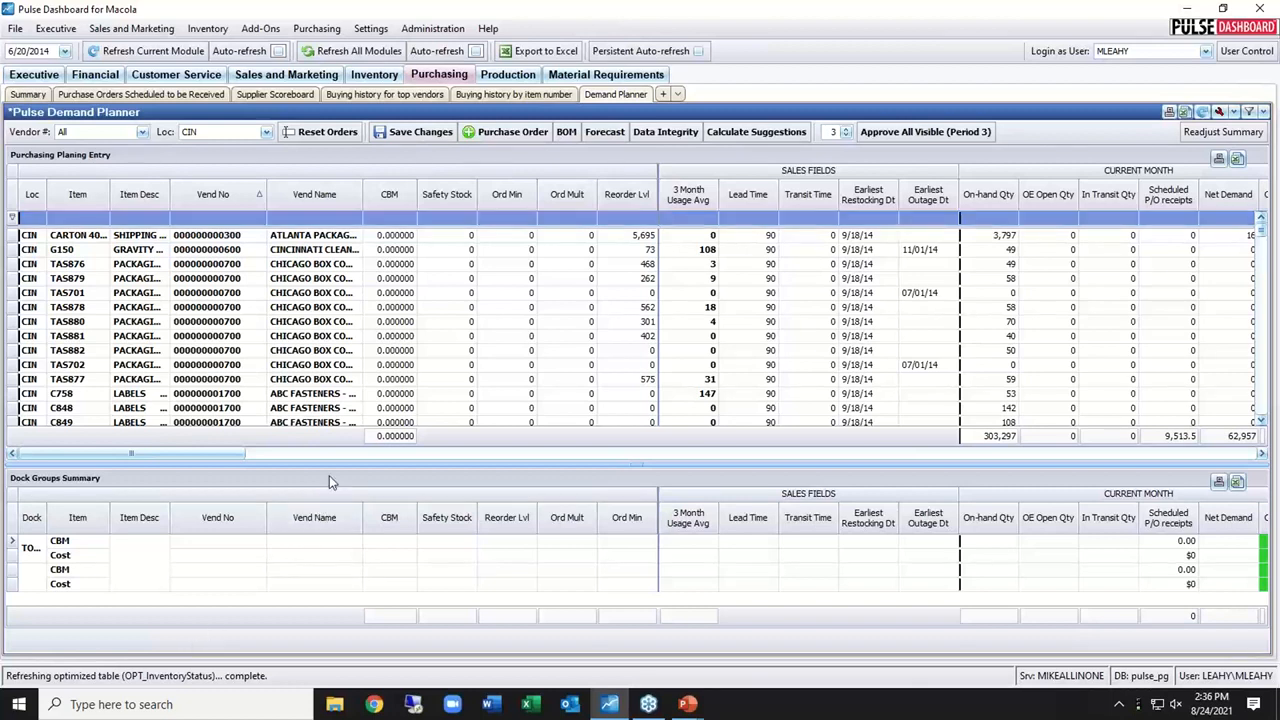
key(alt+Tab)
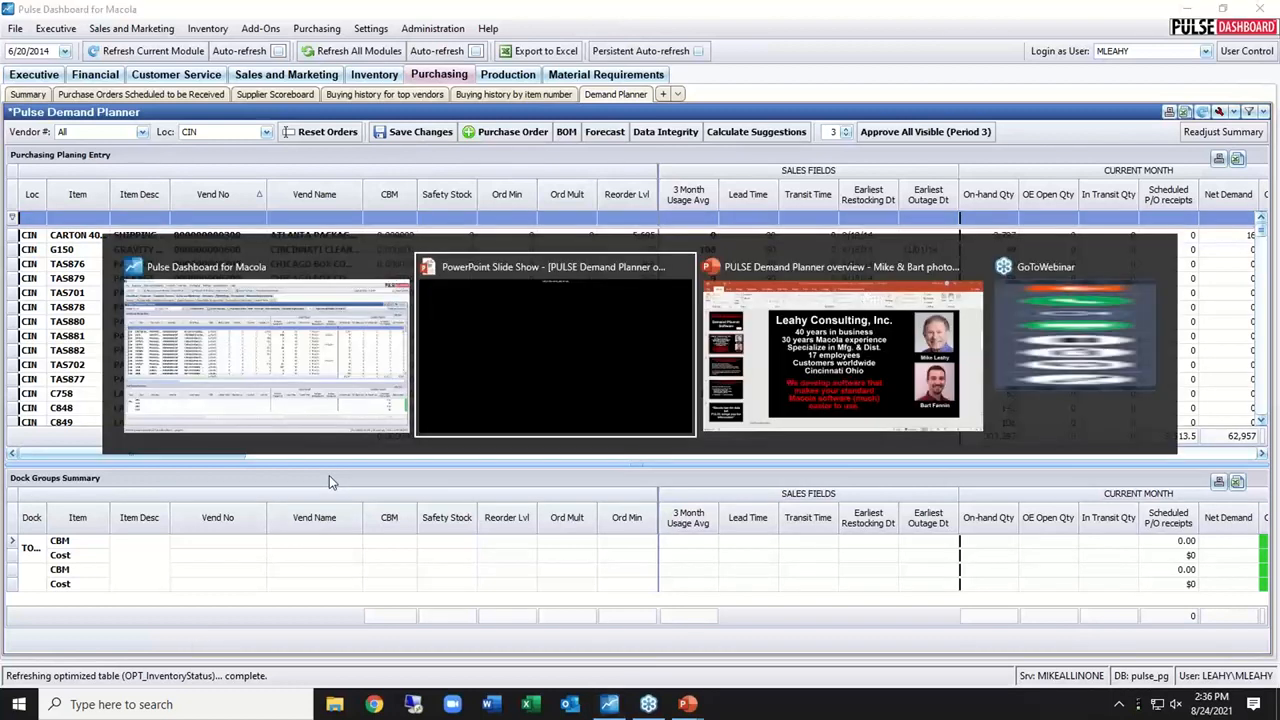
key(alt+Tab)
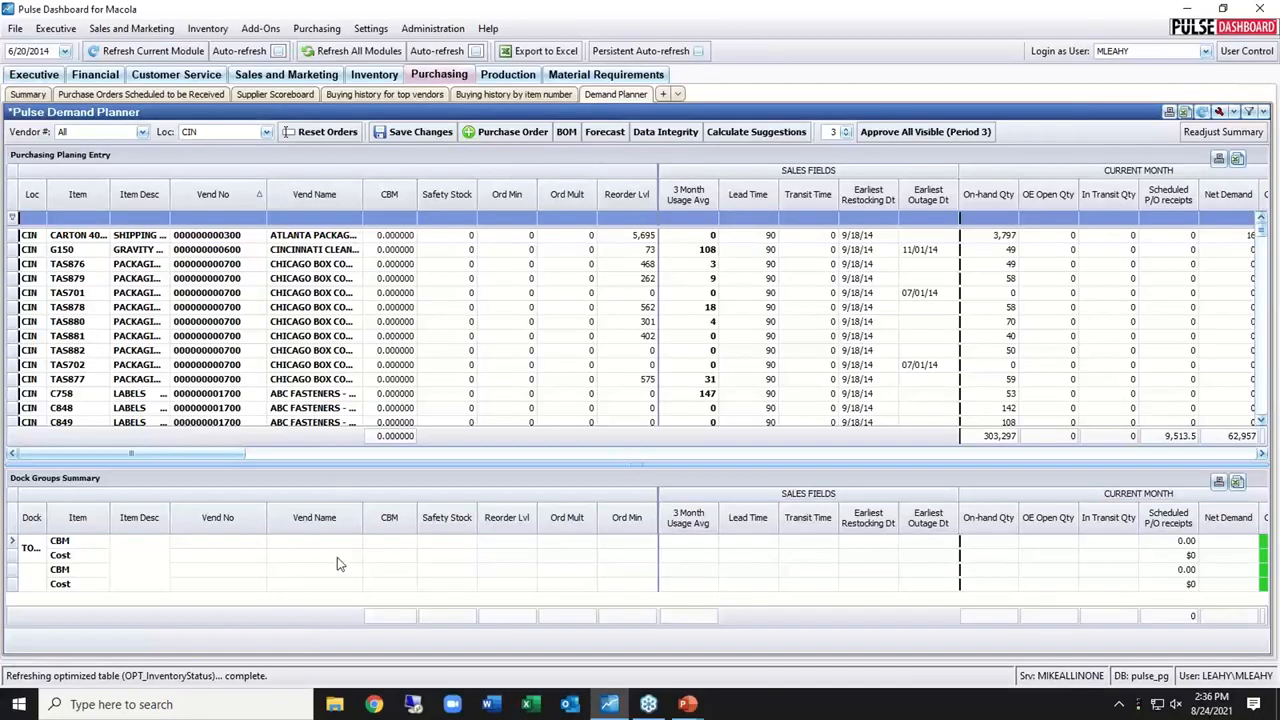
drag(181, 460, 138, 453)
drag(1260, 232, 1203, 235)
click(223, 217)
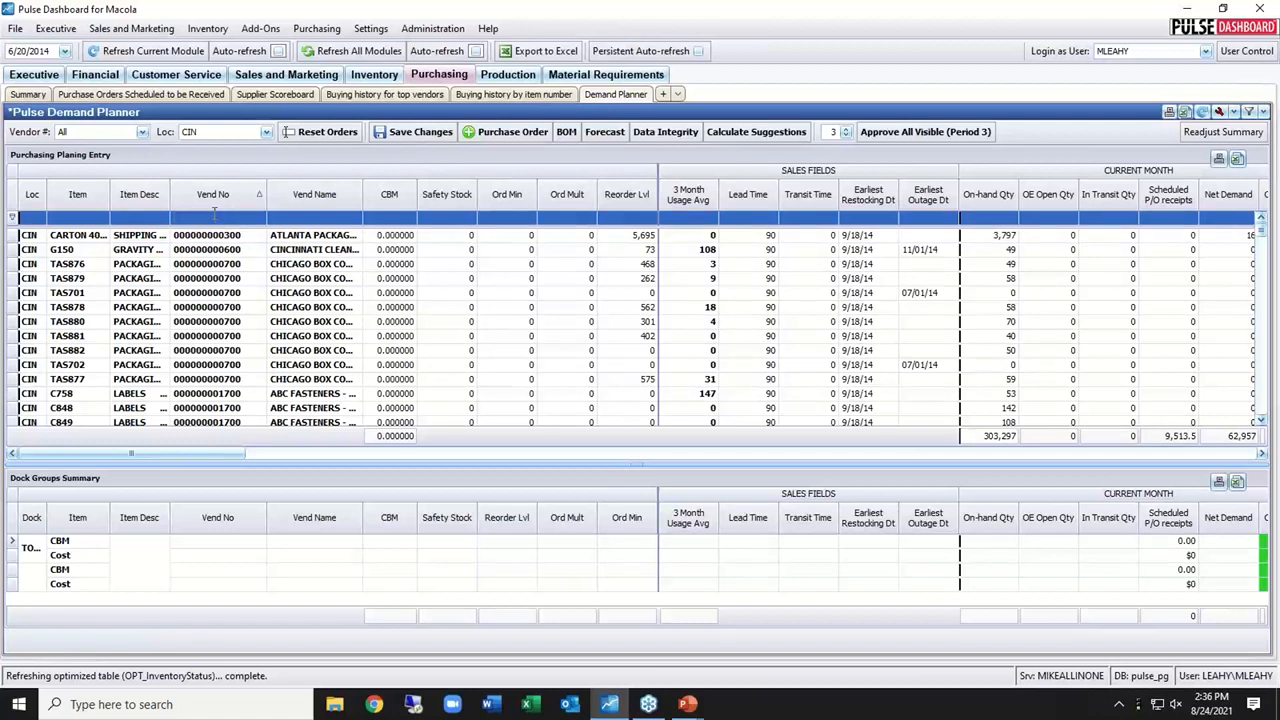
text(000000000)
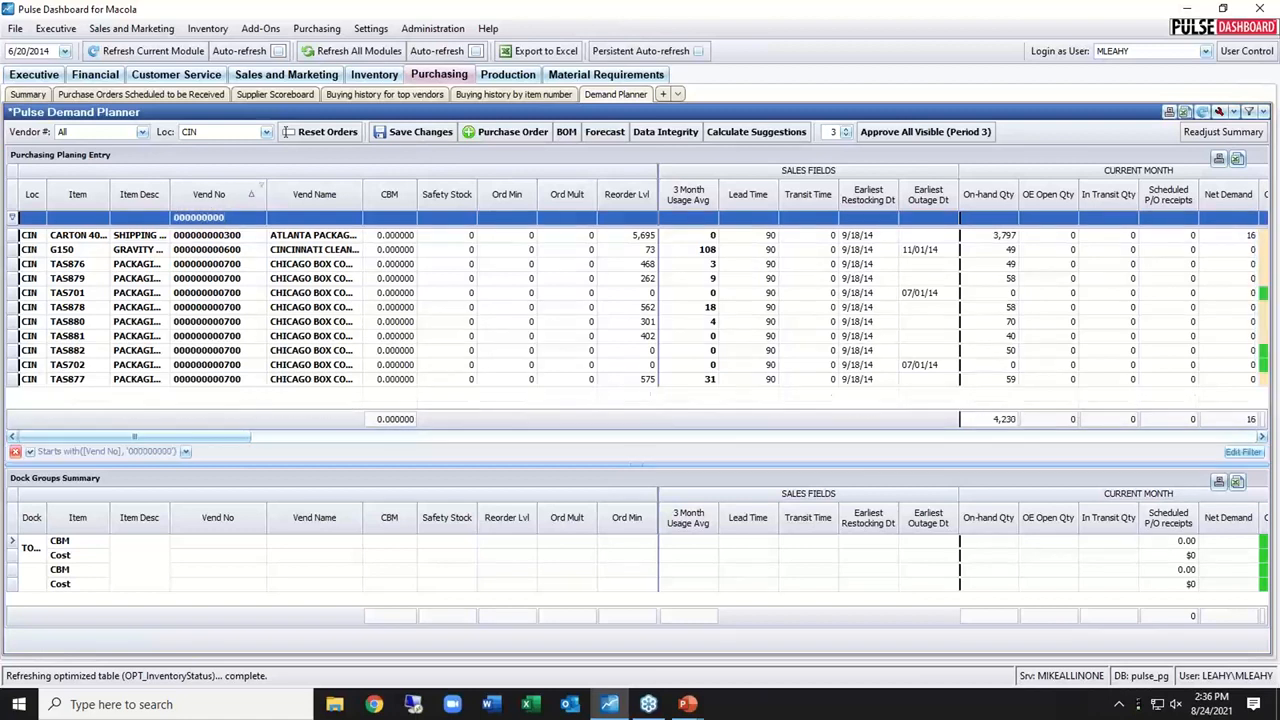
text(700)
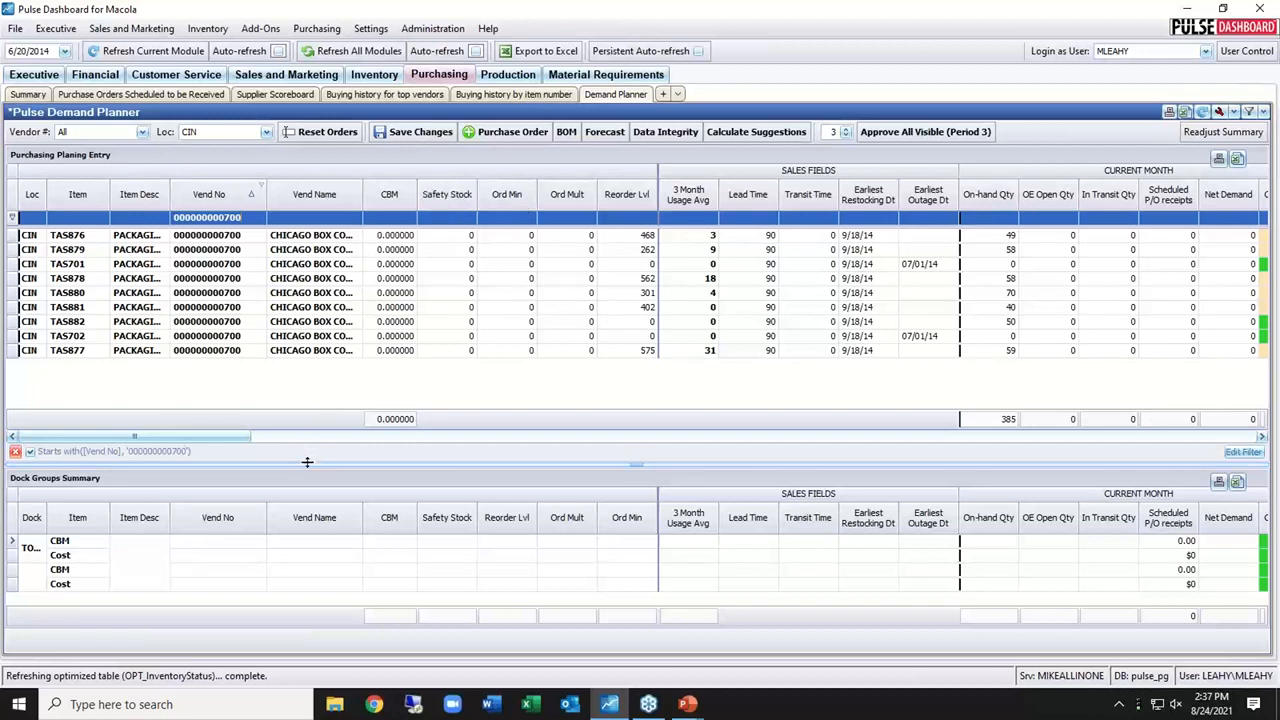
- Shorten the planning entry grid to give the dock groups summary more room, and narrow the vendor number and vendor name columns
drag(306, 464, 322, 433)
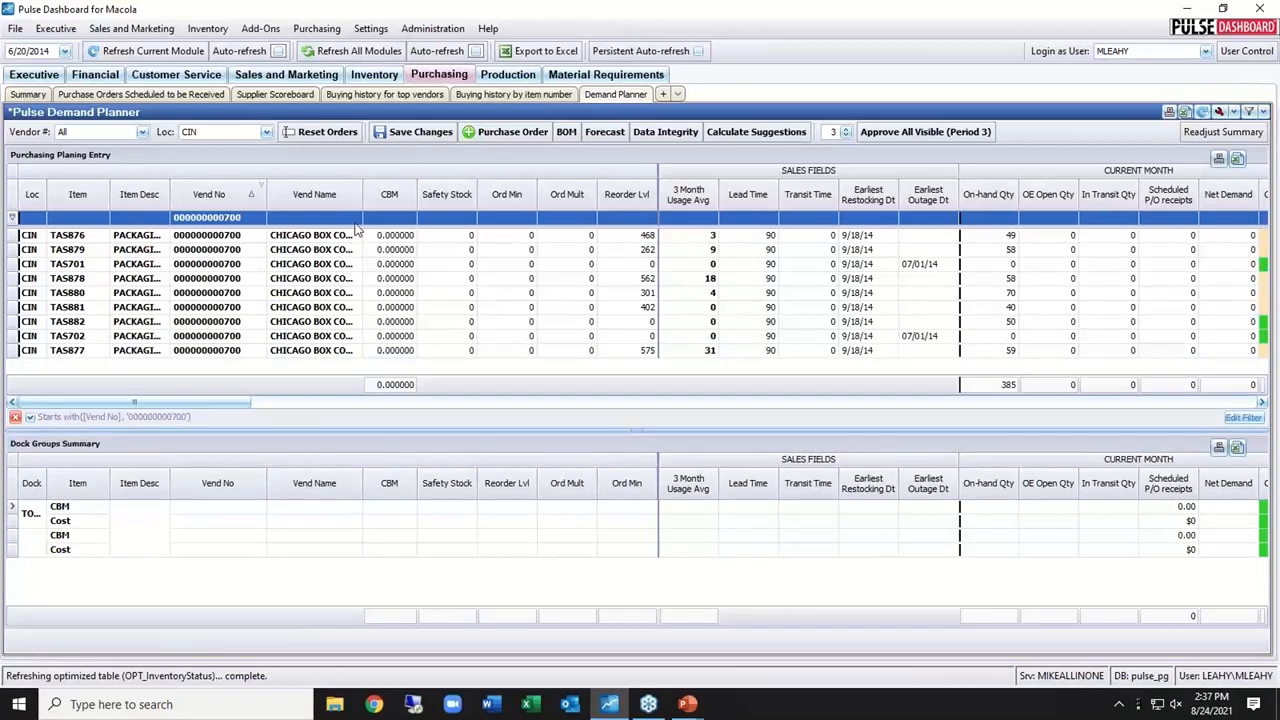
drag(363, 200, 230, 205)
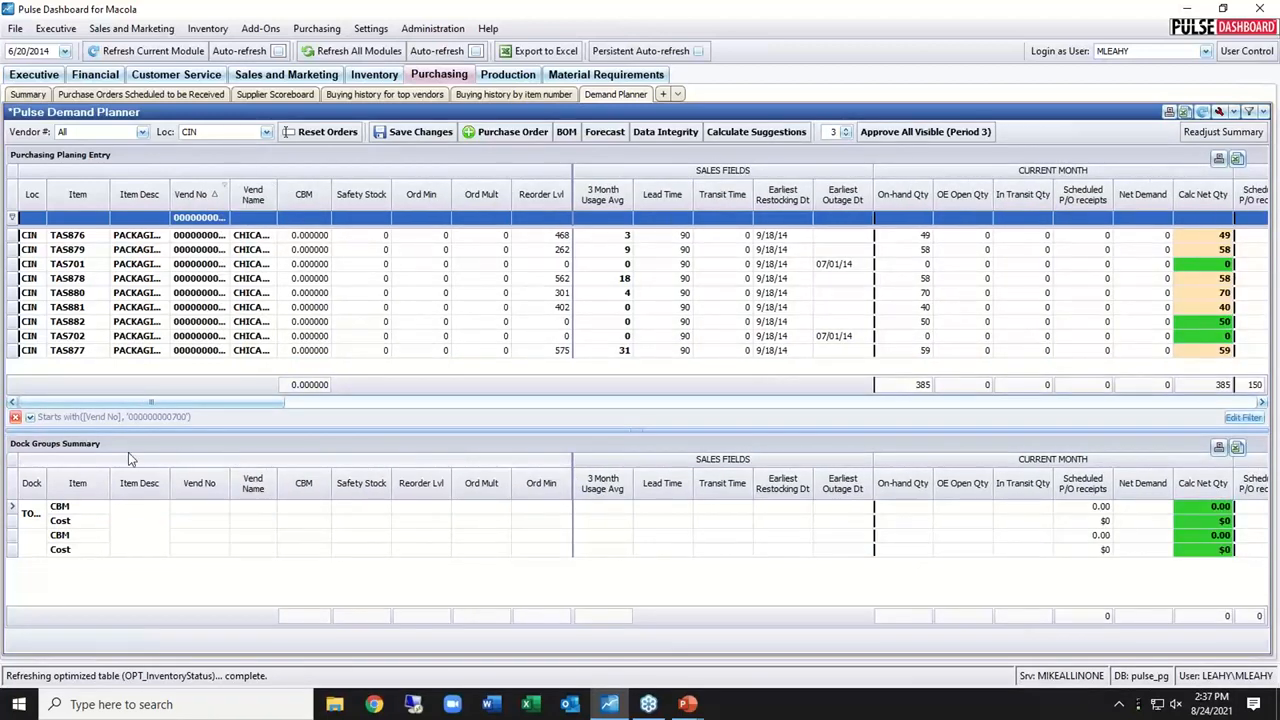
drag(155, 402, 118, 402)
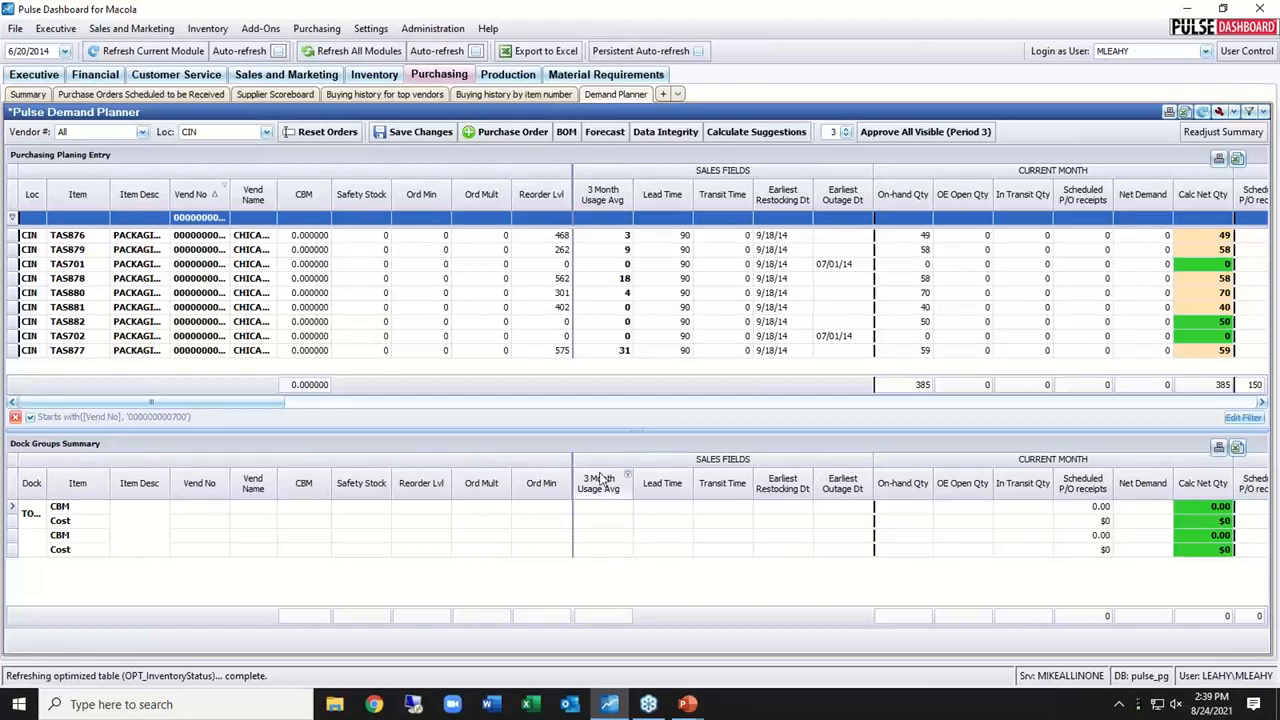
- Examine the vendor's sales fields, current month quantities, and the July to September demand, planned and calculated net quantities
drag(217, 404, 277, 415)
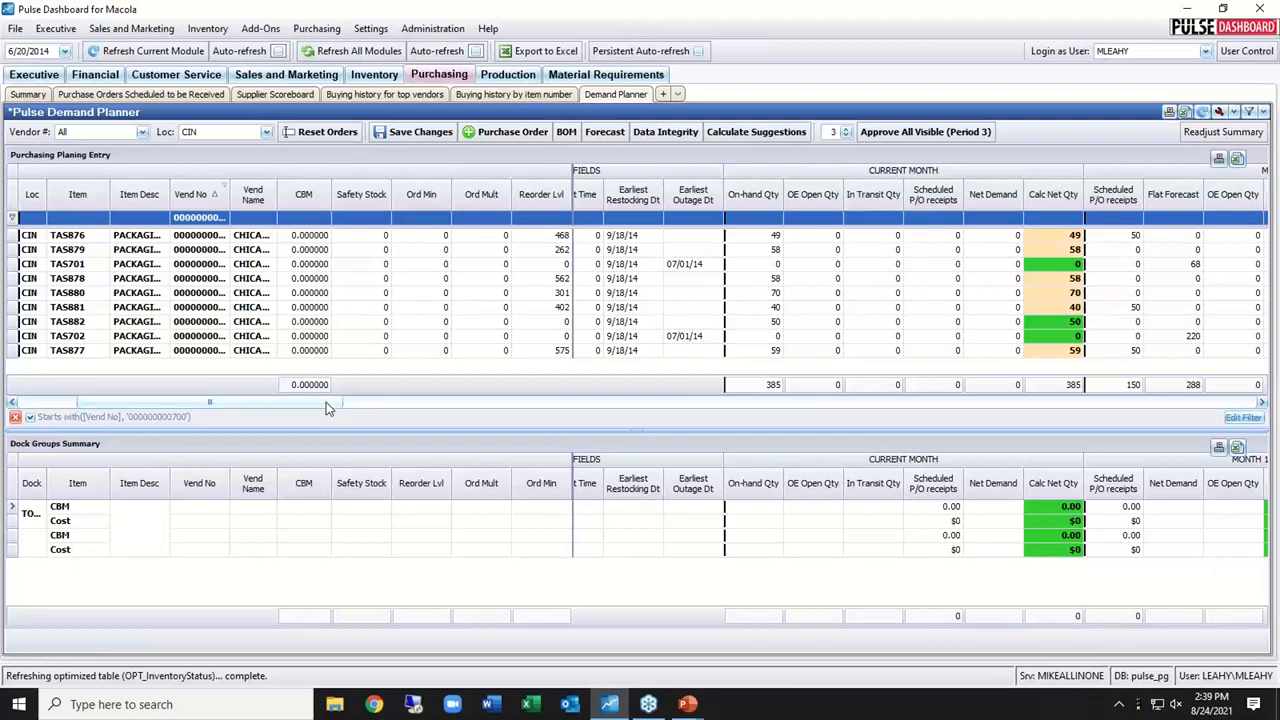
drag(326, 402, 504, 411)
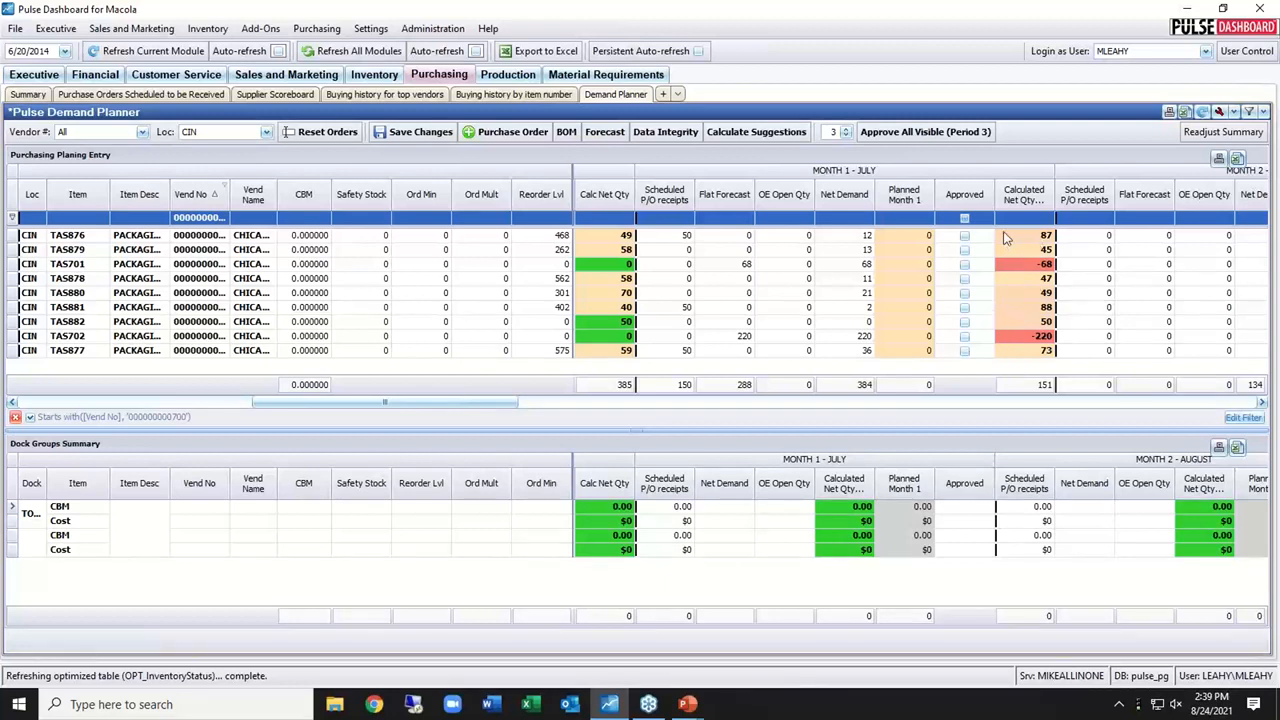
drag(505, 405, 778, 427)
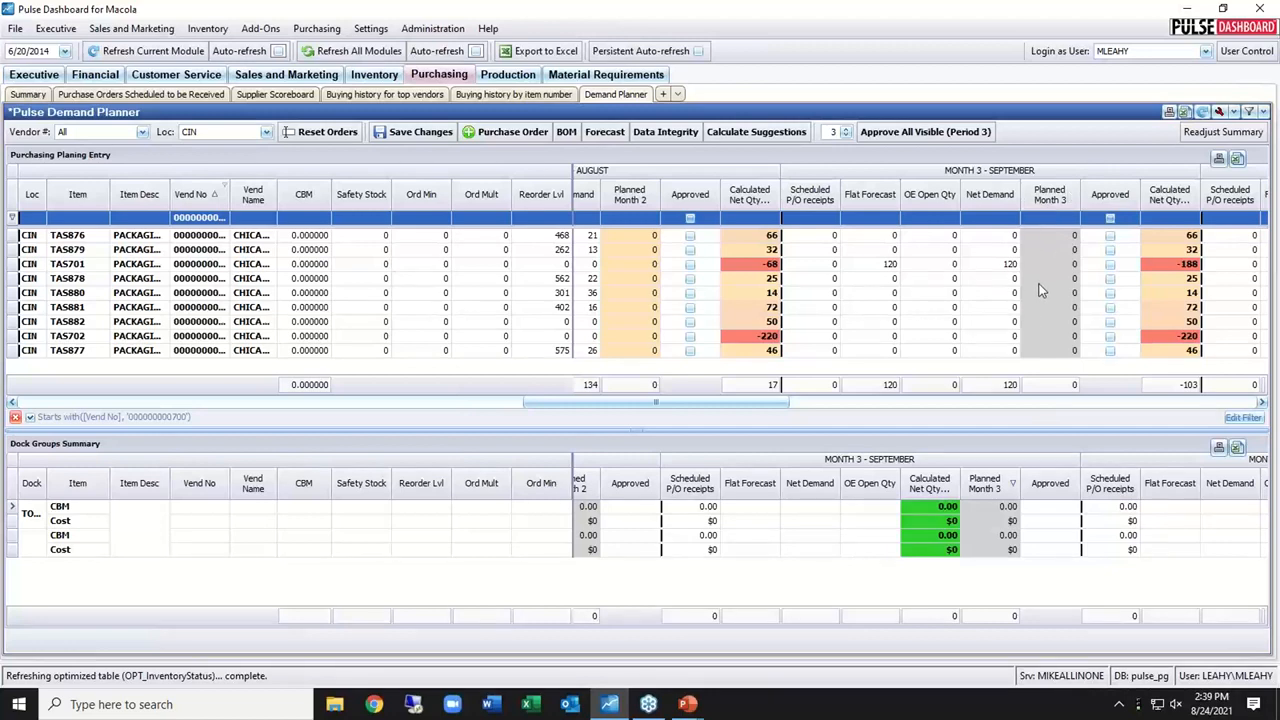
drag(748, 410, 226, 366)
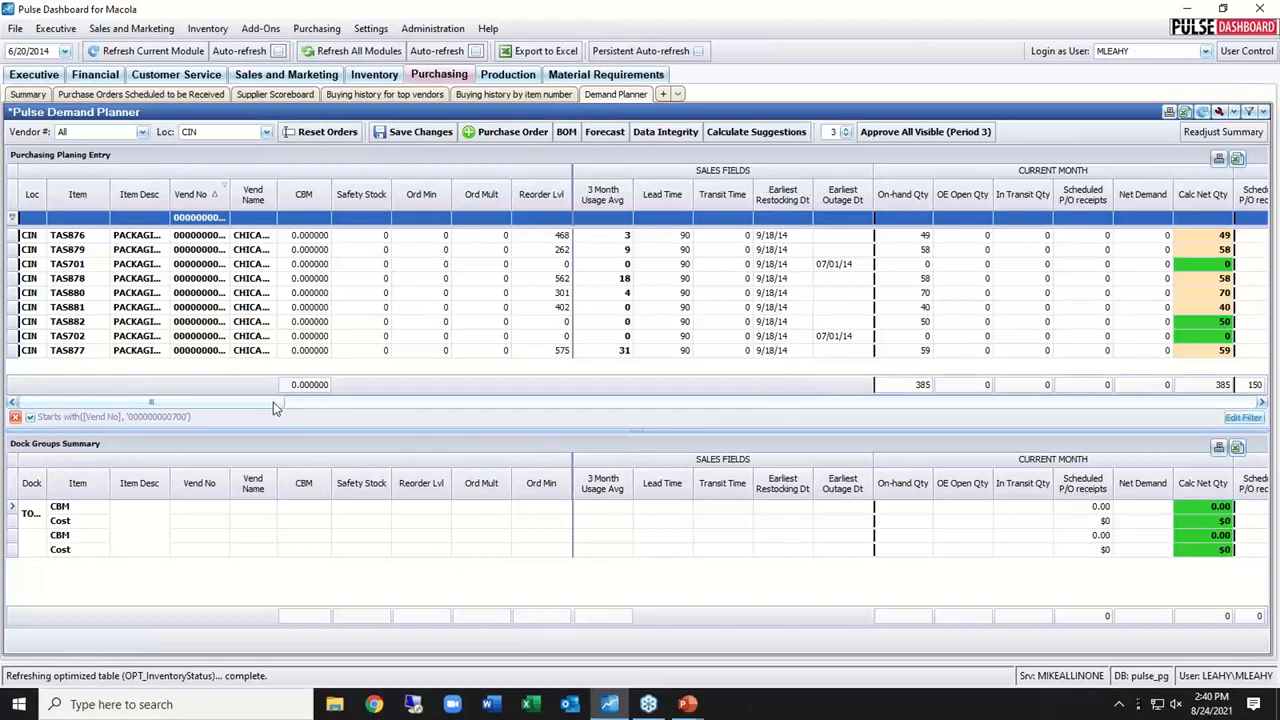
drag(275, 408, 317, 418)
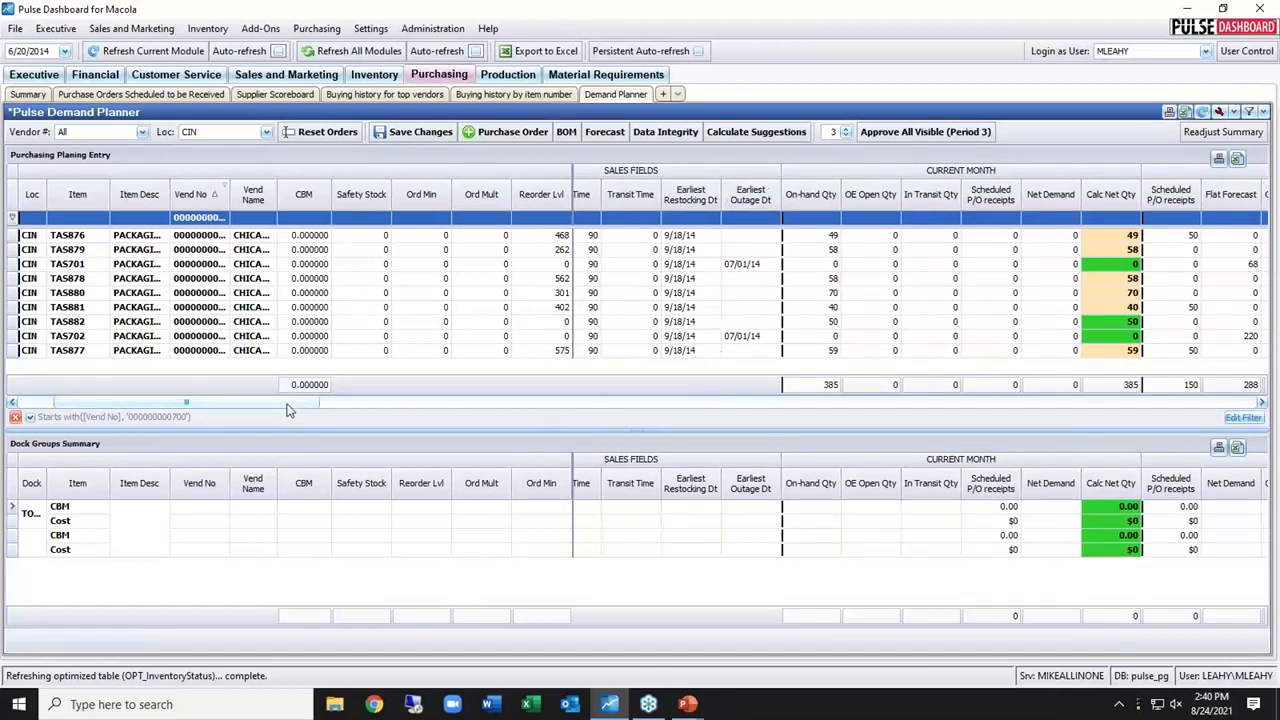
mouse_move(287, 404)
mouse_down()
mouse_move(268, 406)
mouse_move(283, 407)
mouse_up()
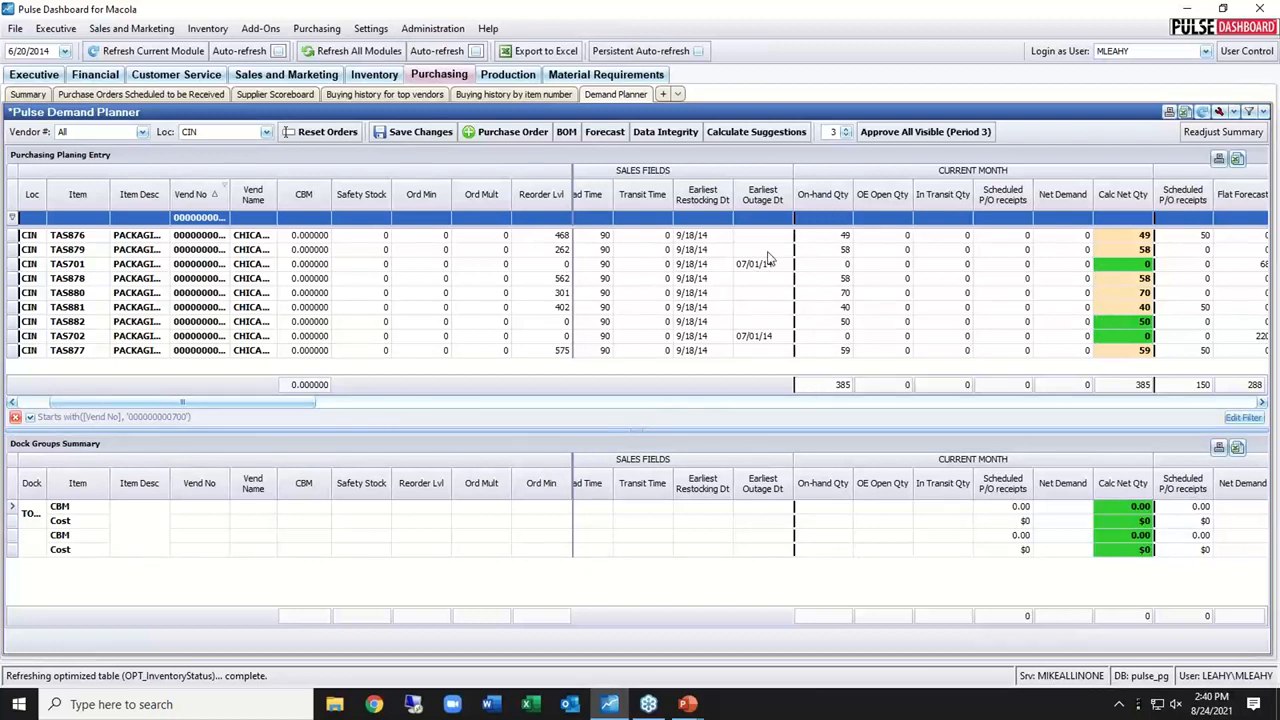
drag(292, 409, 368, 411)
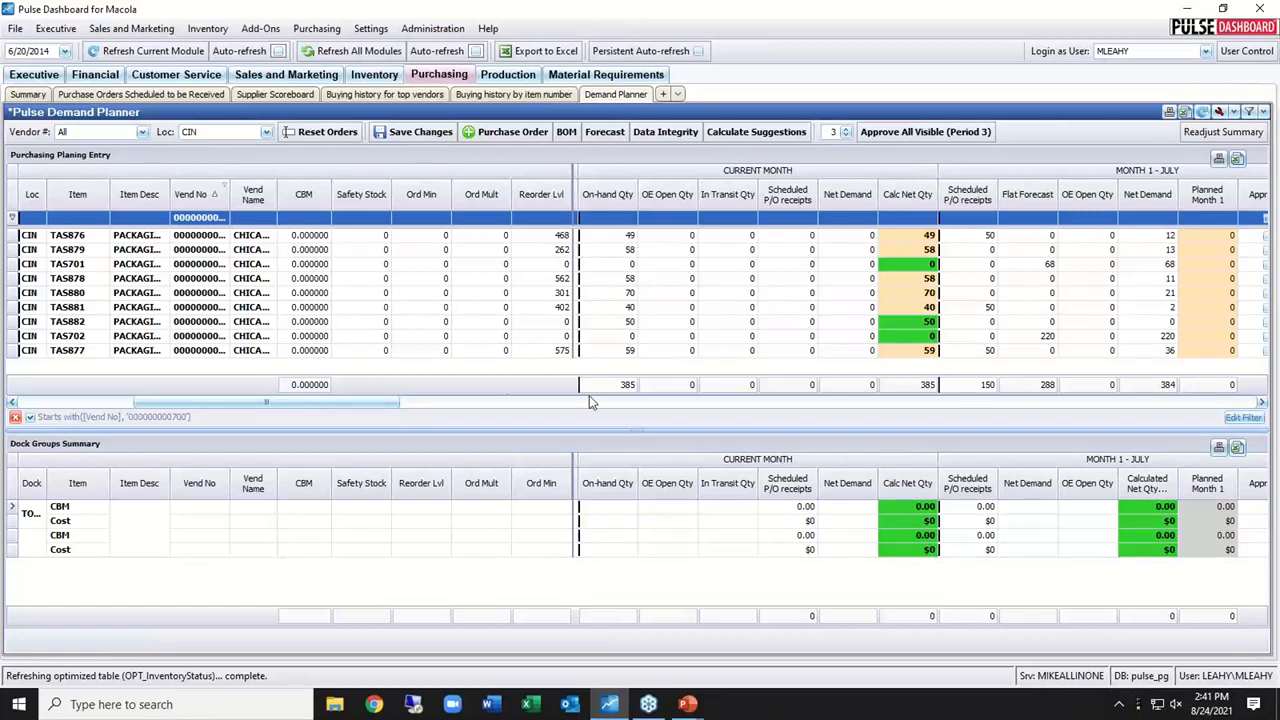
drag(330, 402, 455, 402)
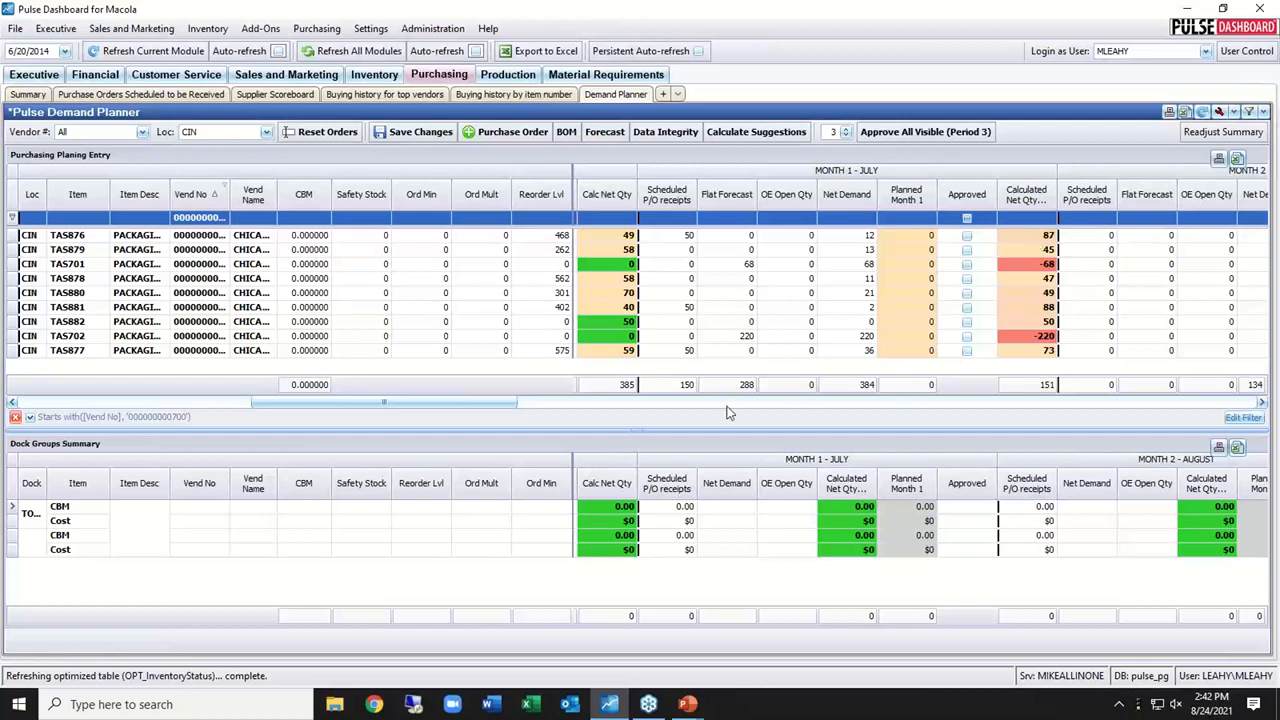
drag(482, 407, 566, 416)
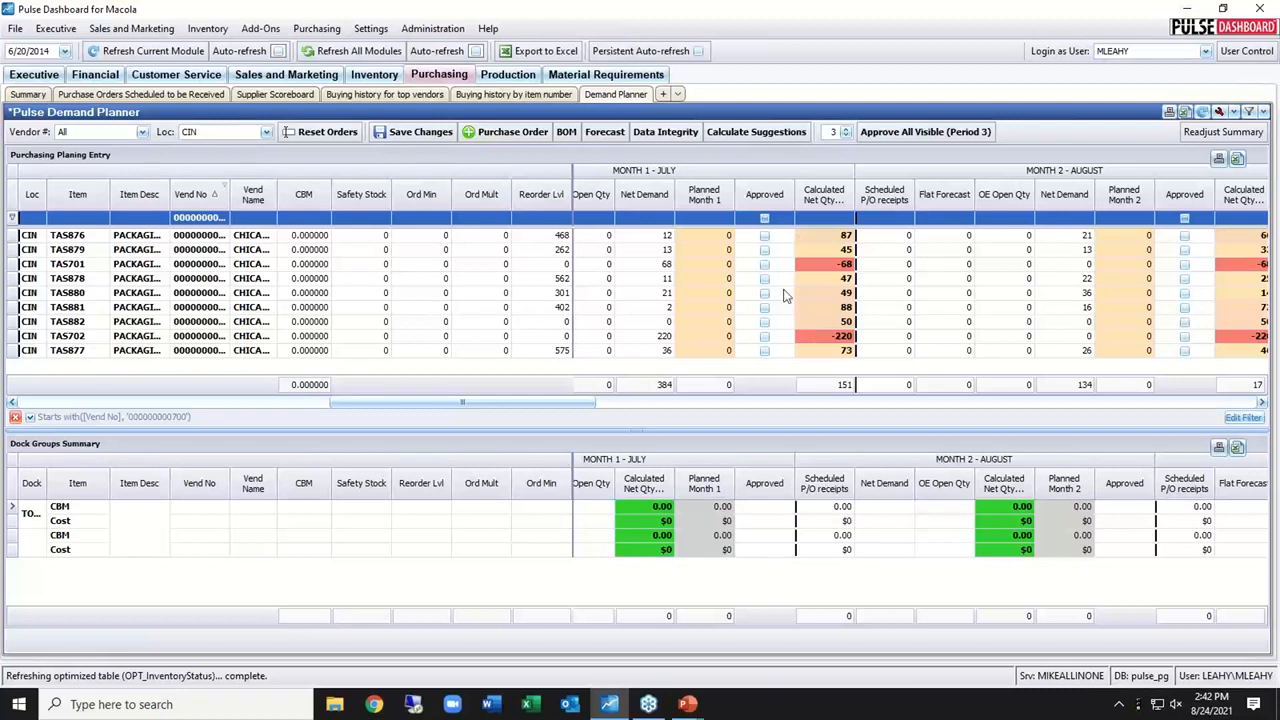
- Calculate order suggestions for the vendor's items and review the outage dates and the July and August net quantities
drag(527, 407, 816, 400)
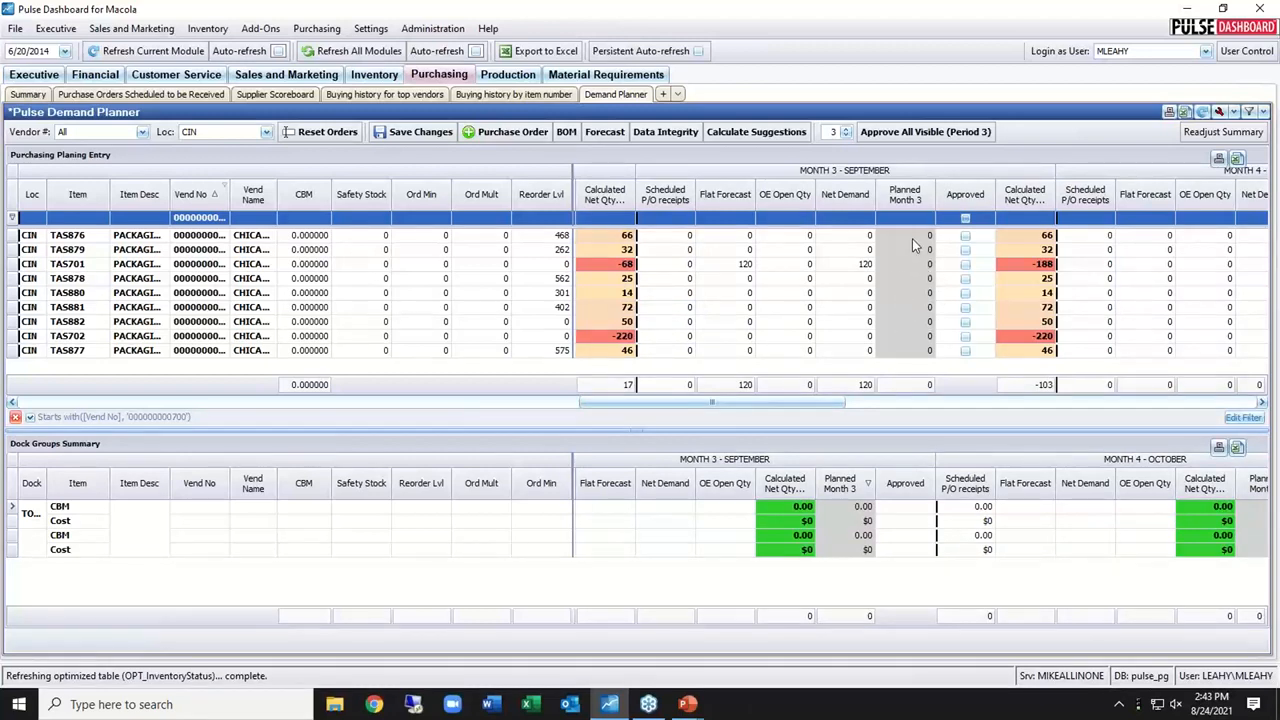
click(756, 138)
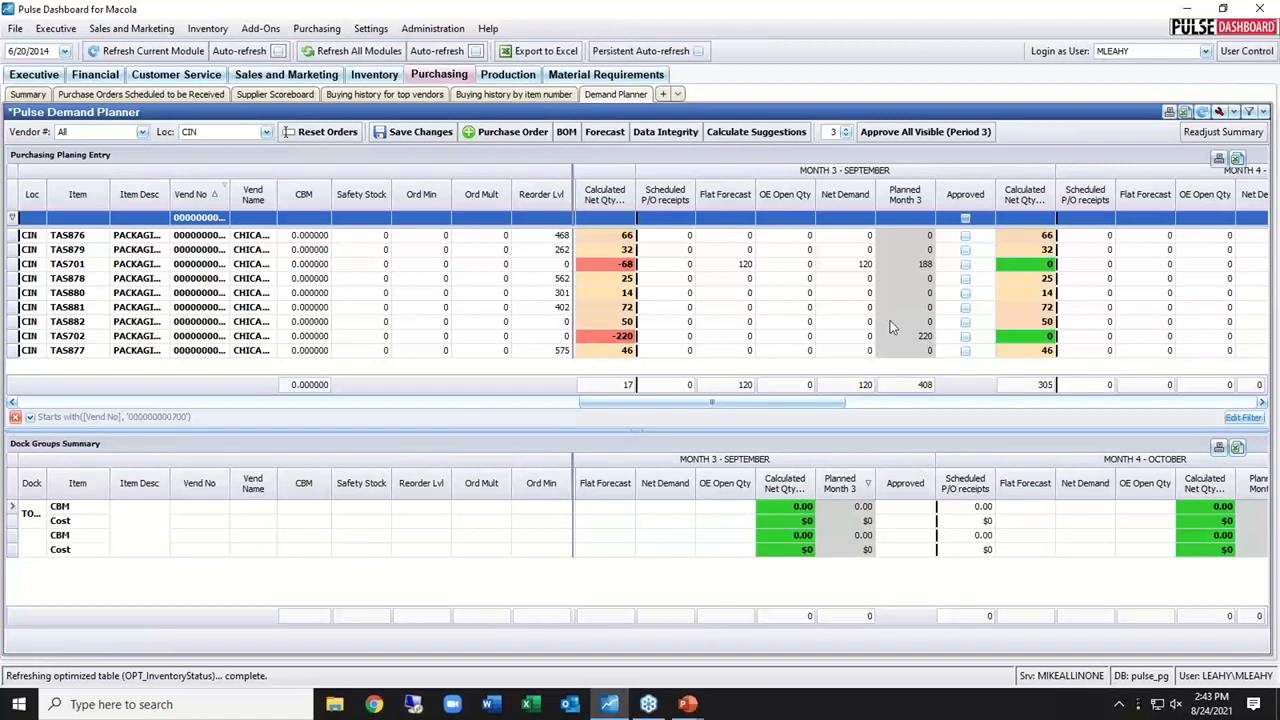
drag(645, 404, 96, 373)
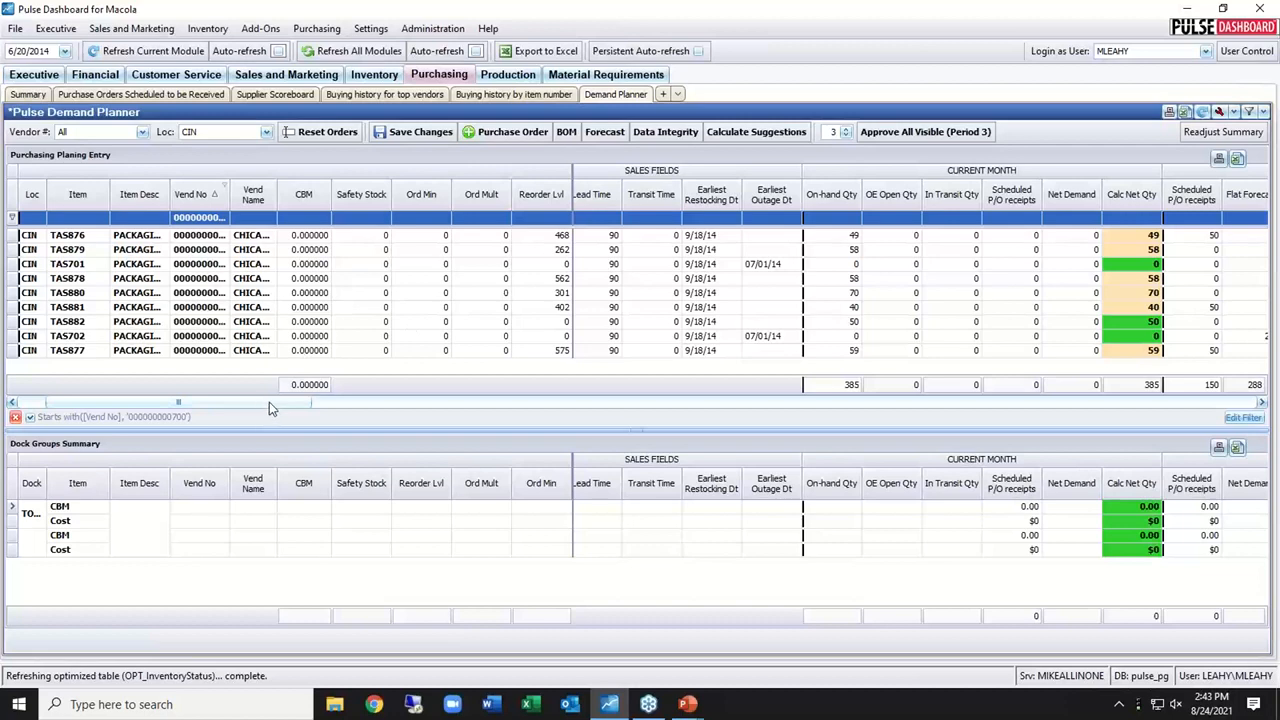
drag(270, 403, 545, 430)
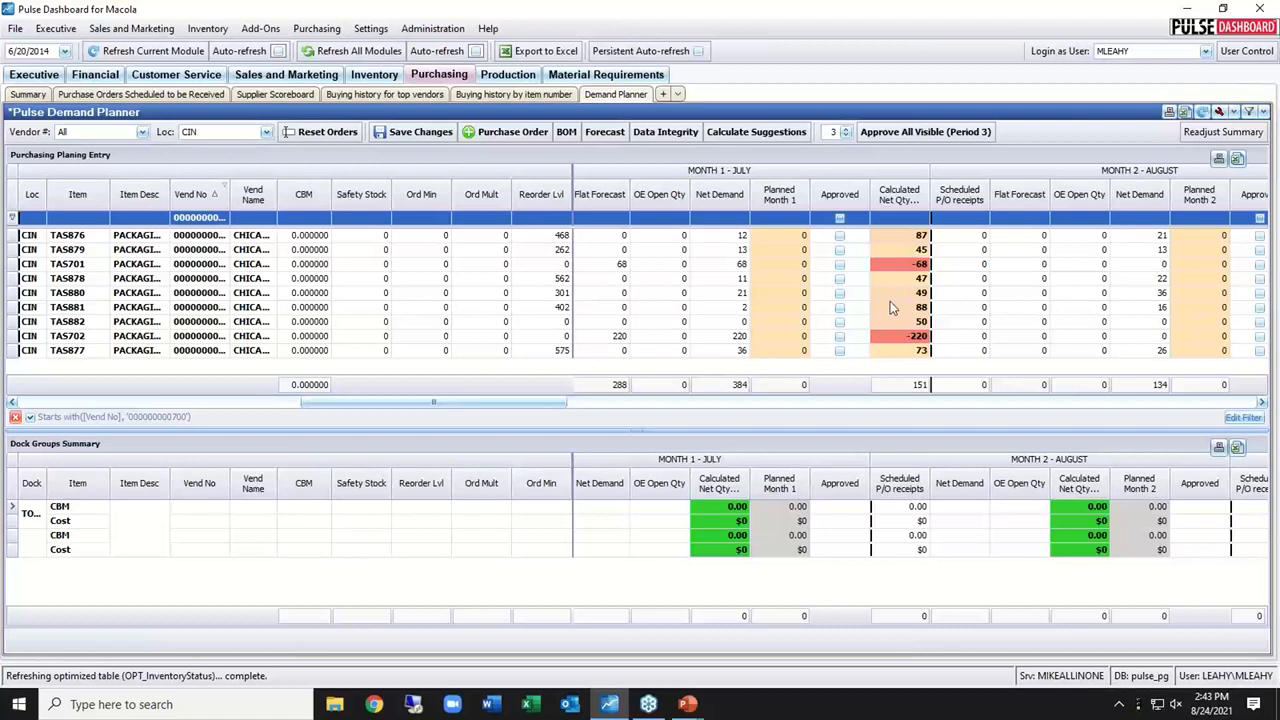
scroll(610, 417, right, 5)
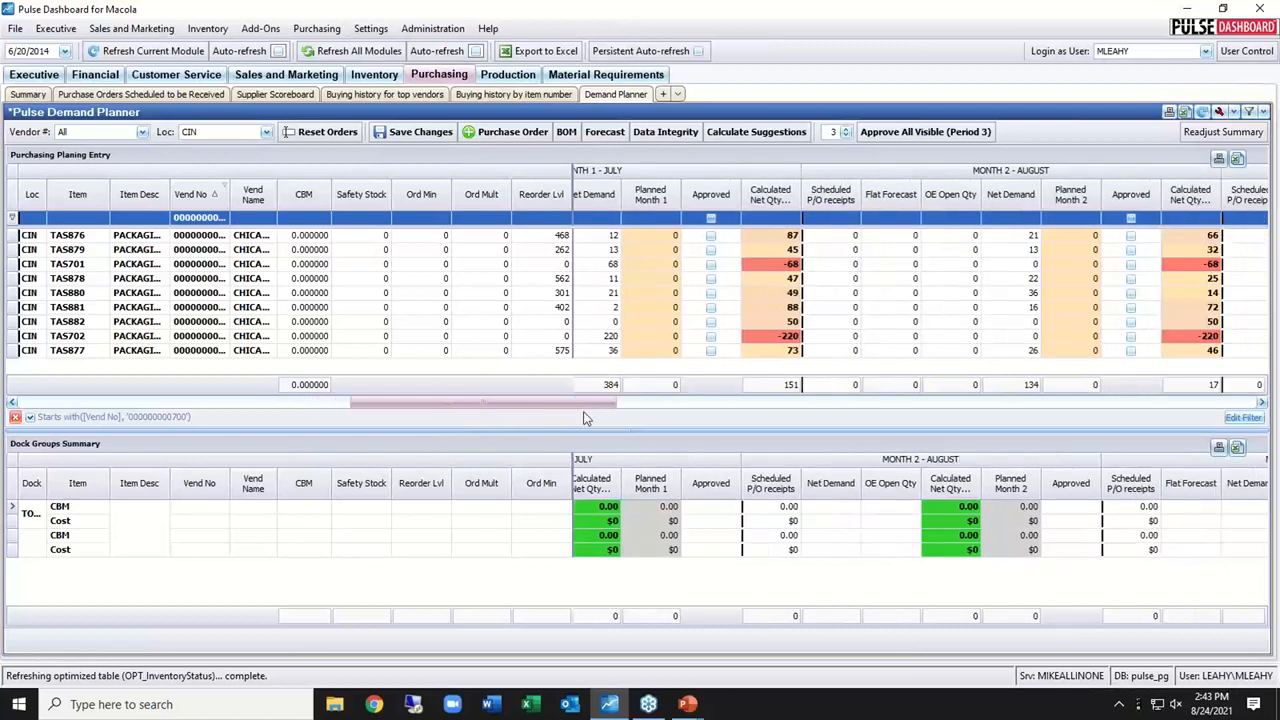
- Approve the September planned quantities for TAS701 and TAS702, checking them with a temporary filter on approved items
drag(642, 412, 811, 410)
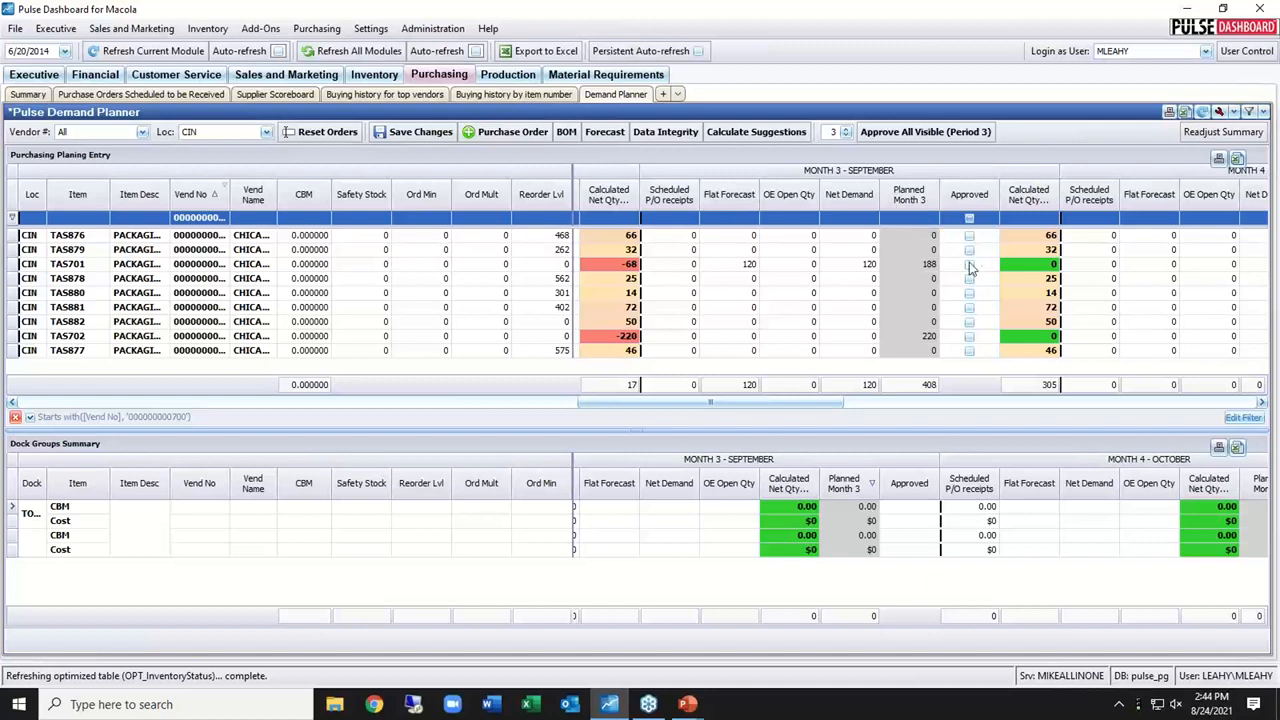
click(969, 265)
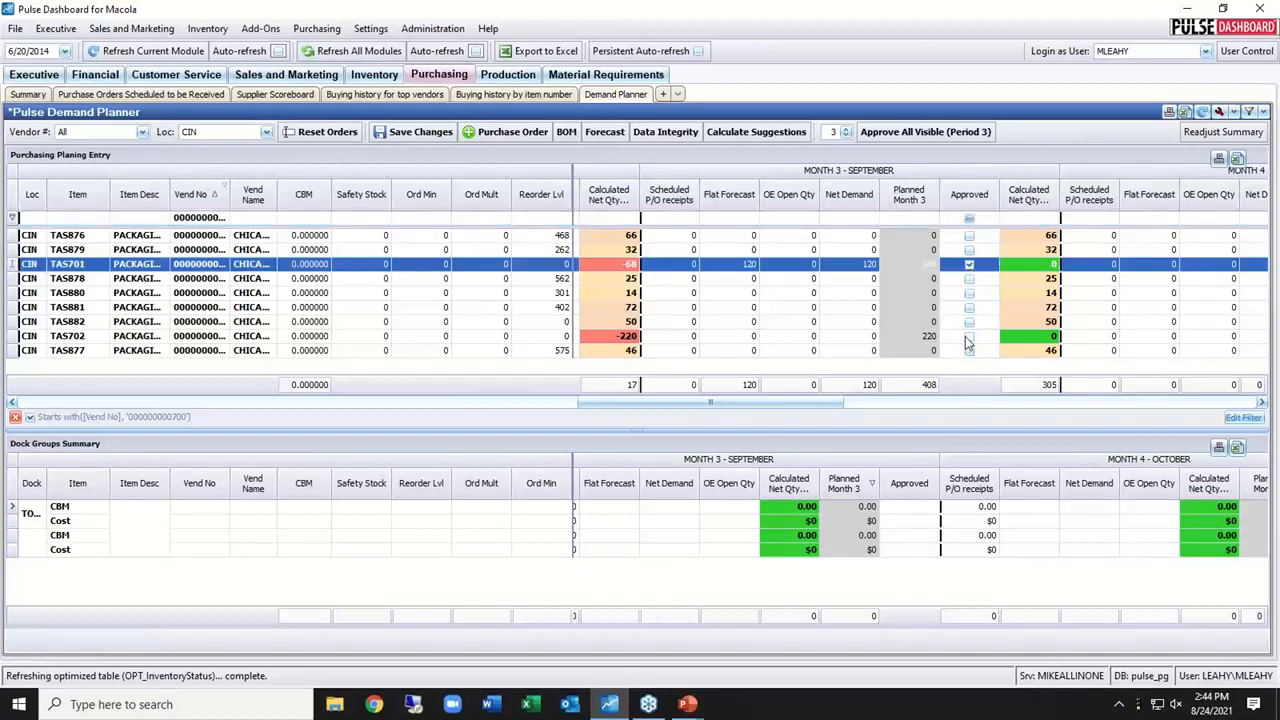
click(968, 338)
click(969, 218)
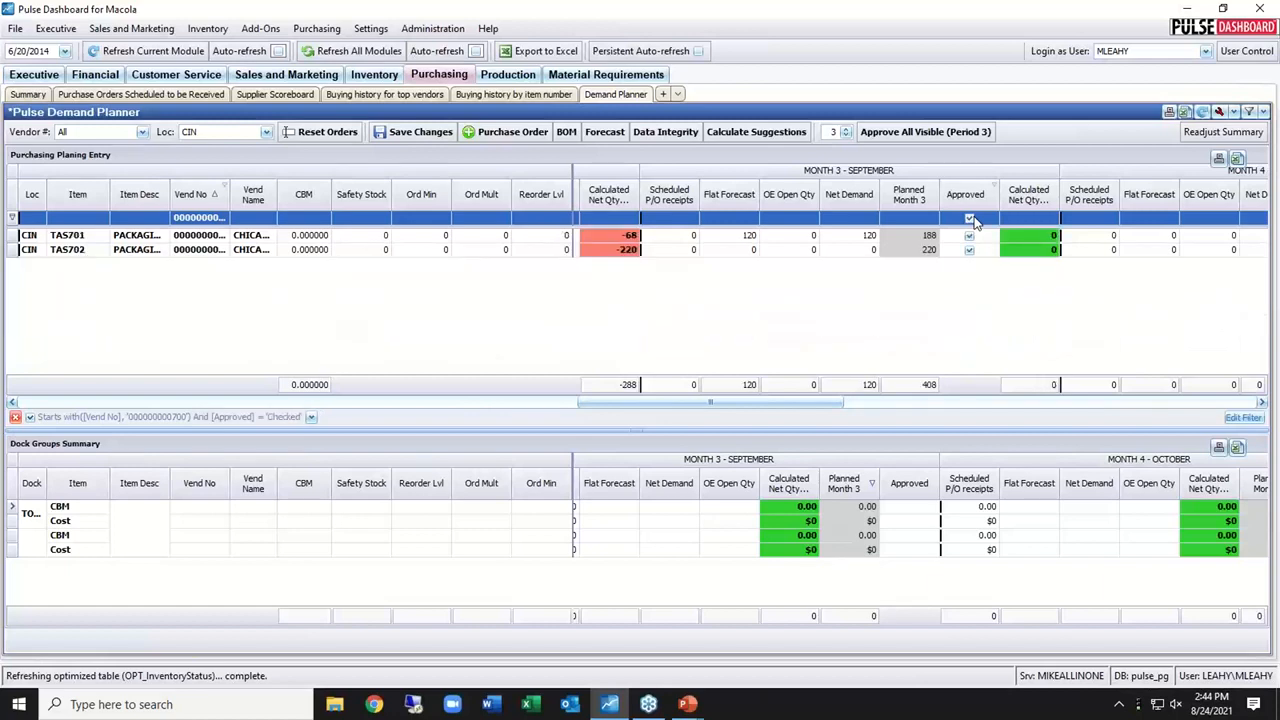
click(969, 218)
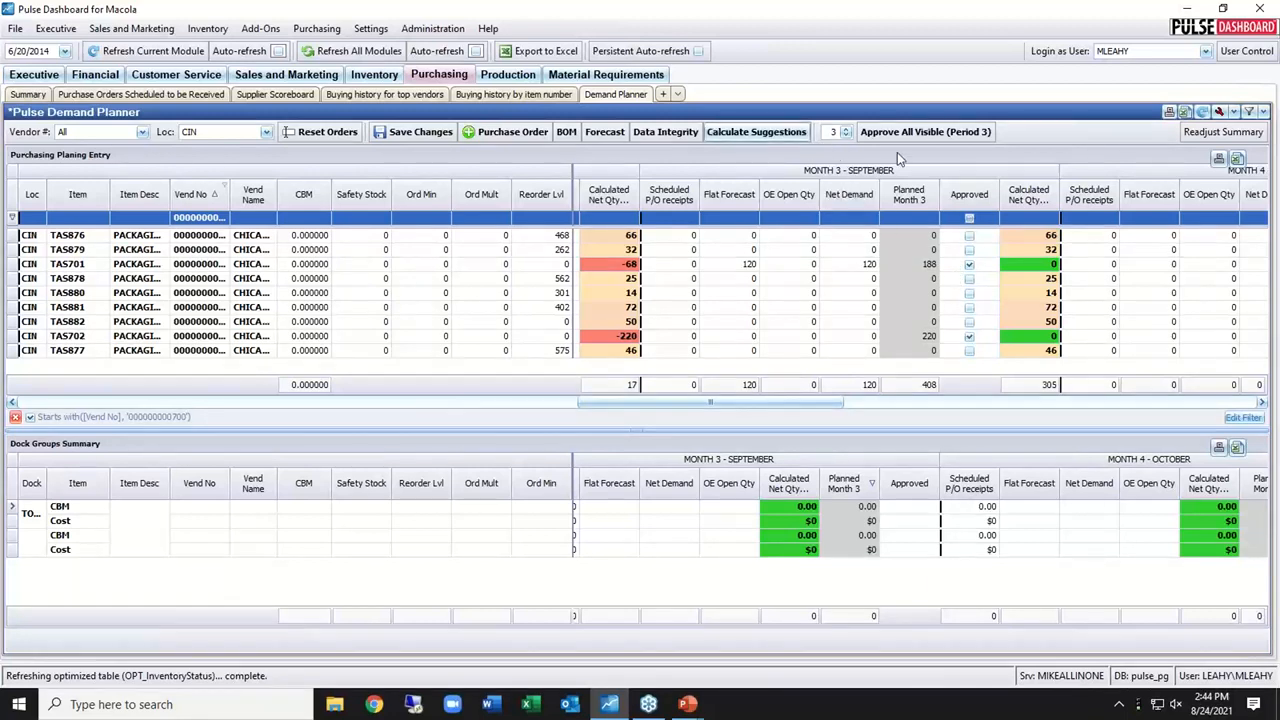
click(490, 140)
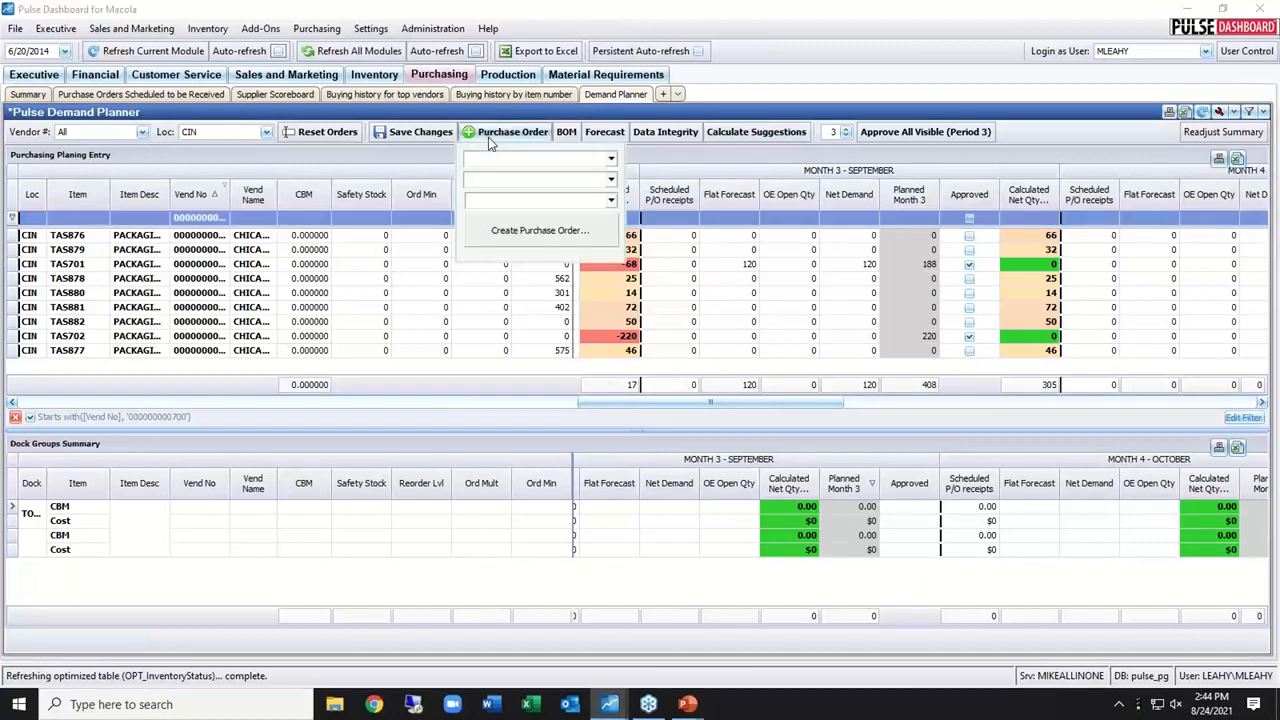
click(500, 162)
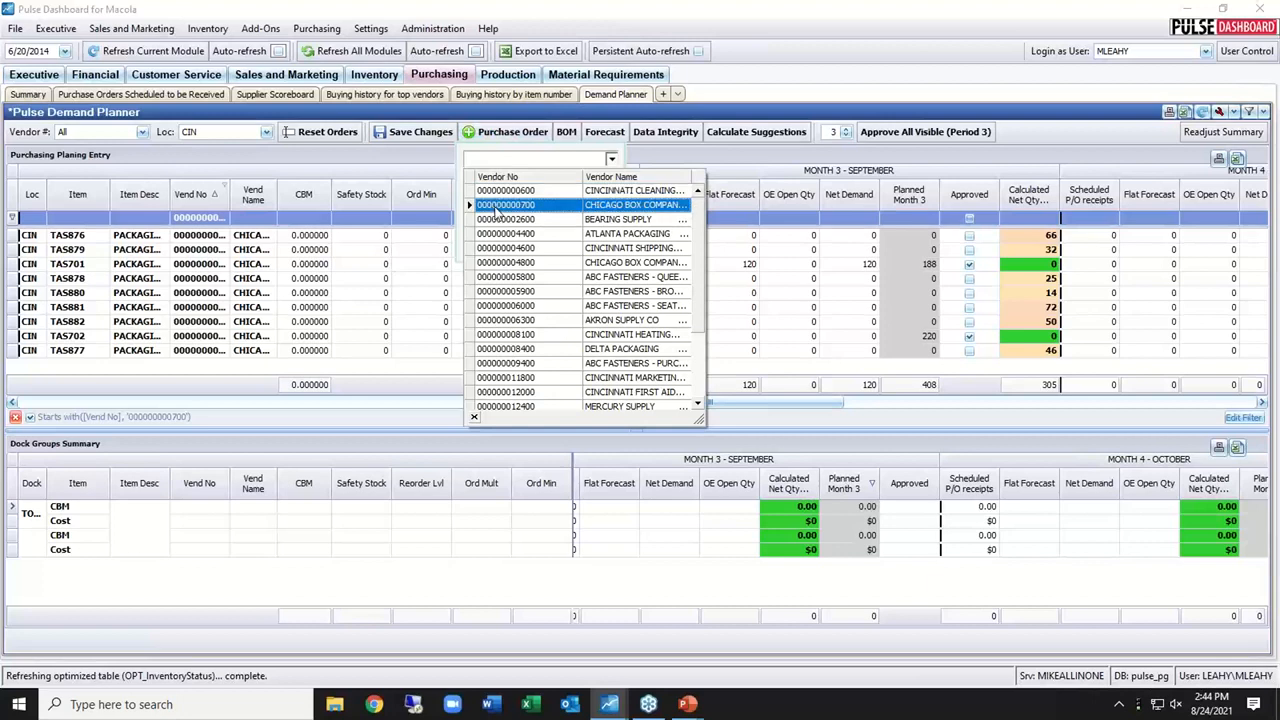
click(500, 205)
click(500, 181)
click(492, 211)
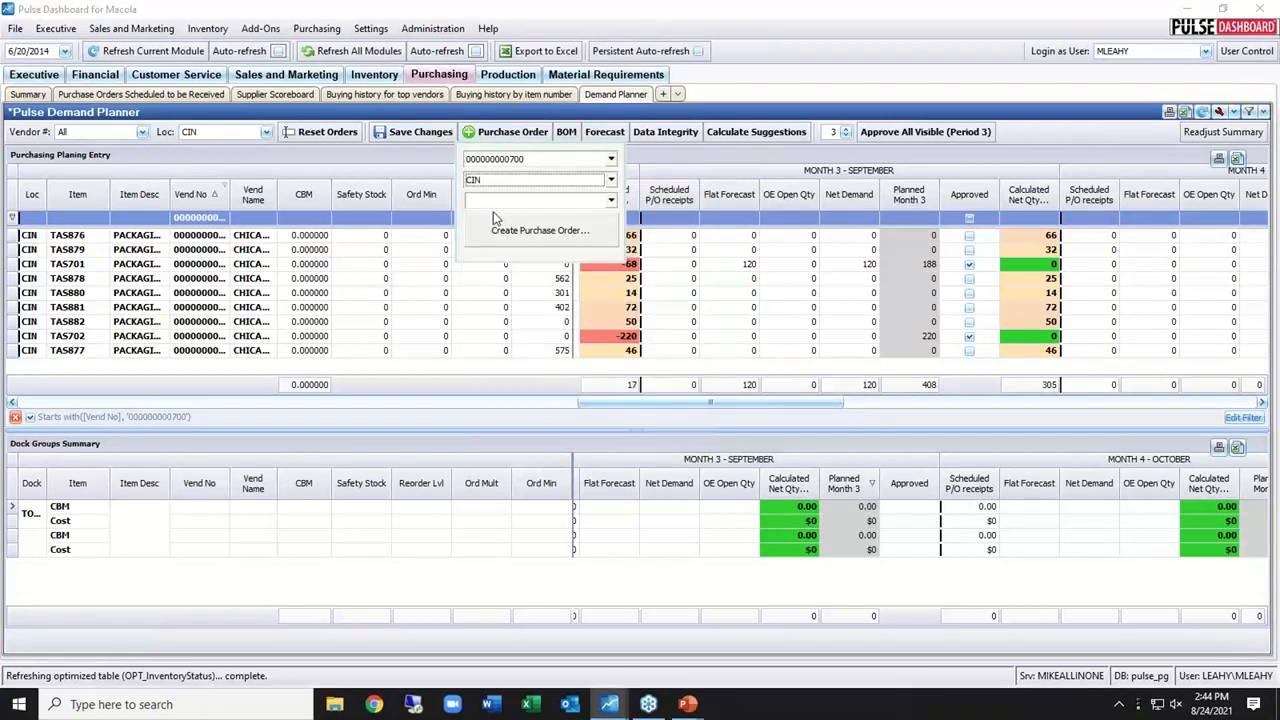
click(488, 202)
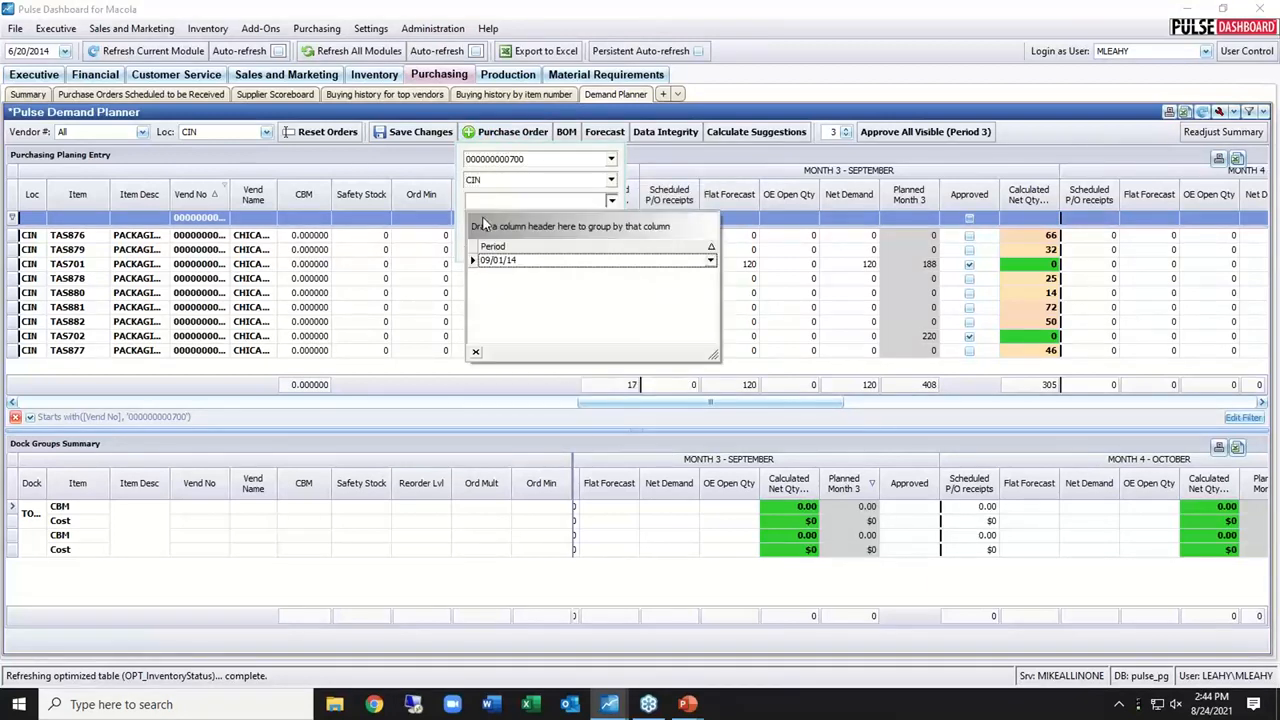
click(495, 260)
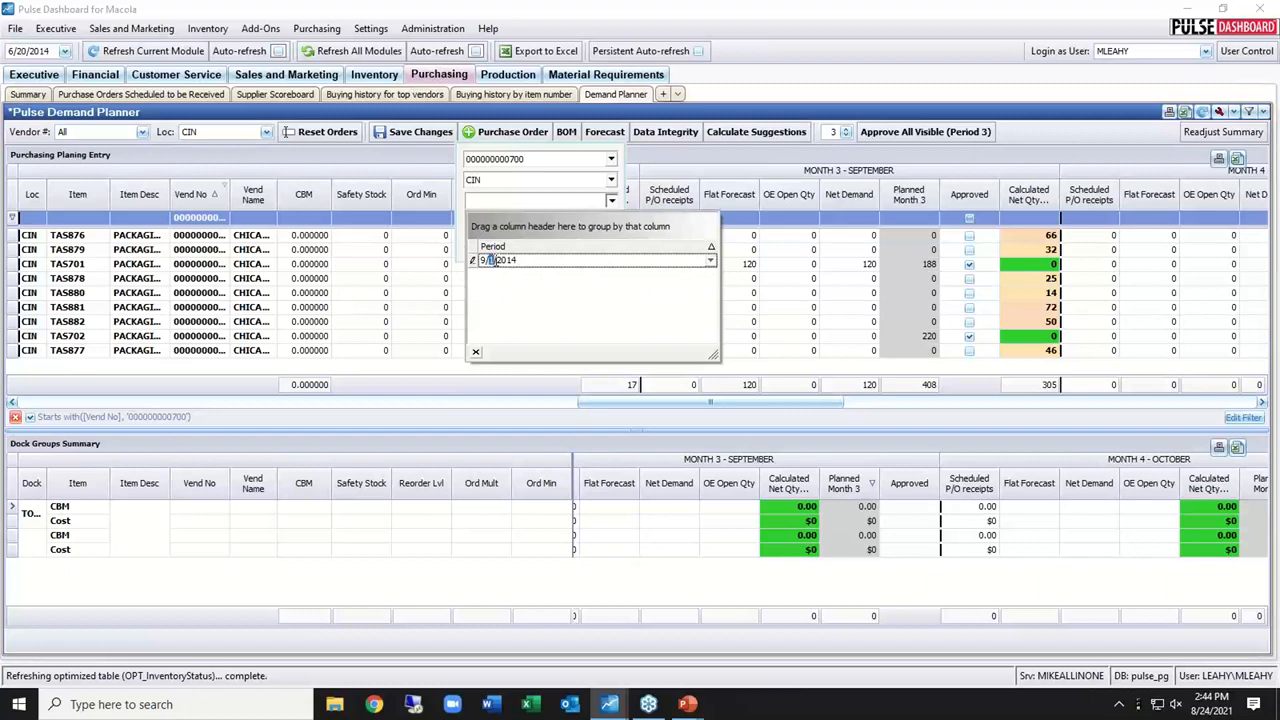
click(541, 202)
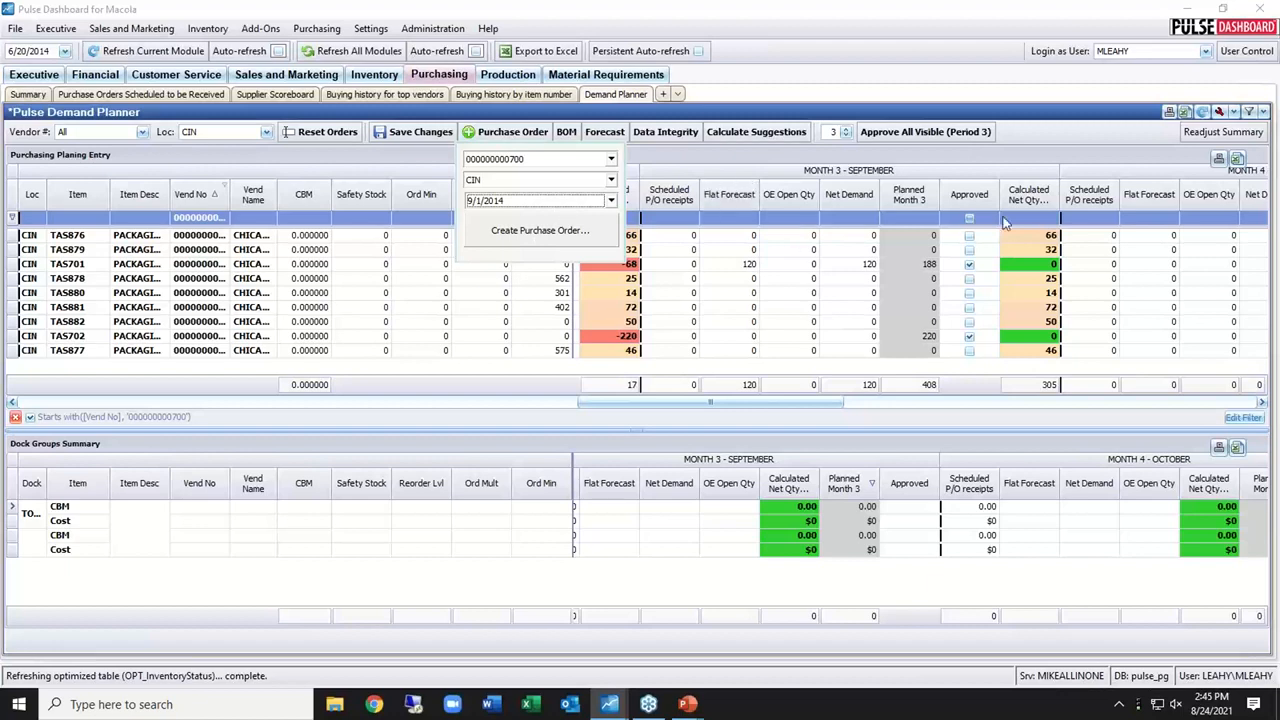
click(545, 232)
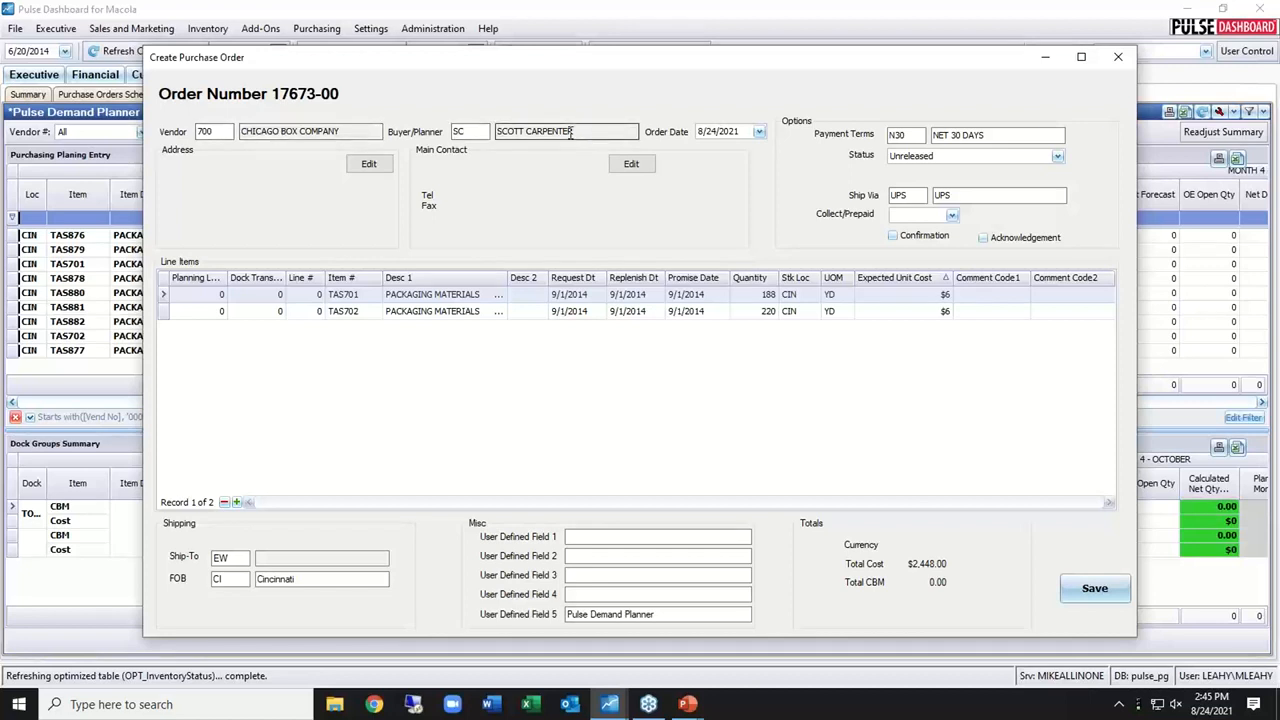
- Review the purchase order's available status, payment terms and ship-via options, leaving the current selections in place
click(903, 160)
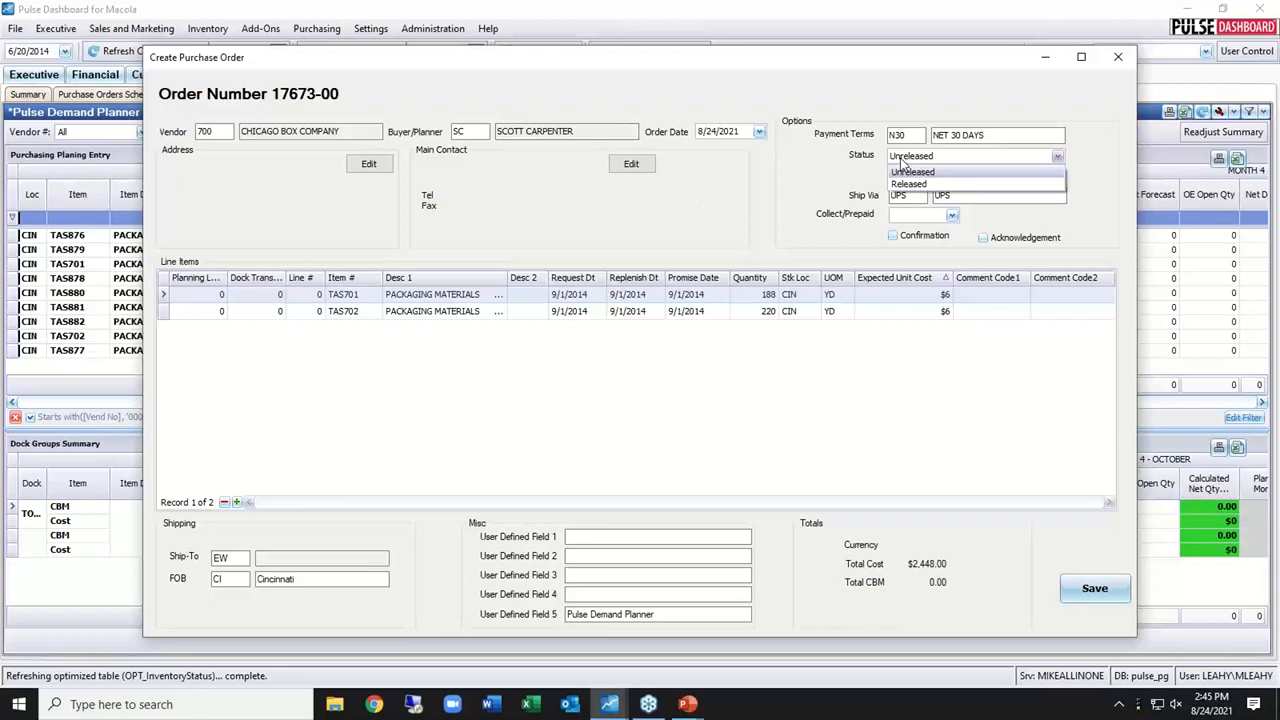
click(902, 164)
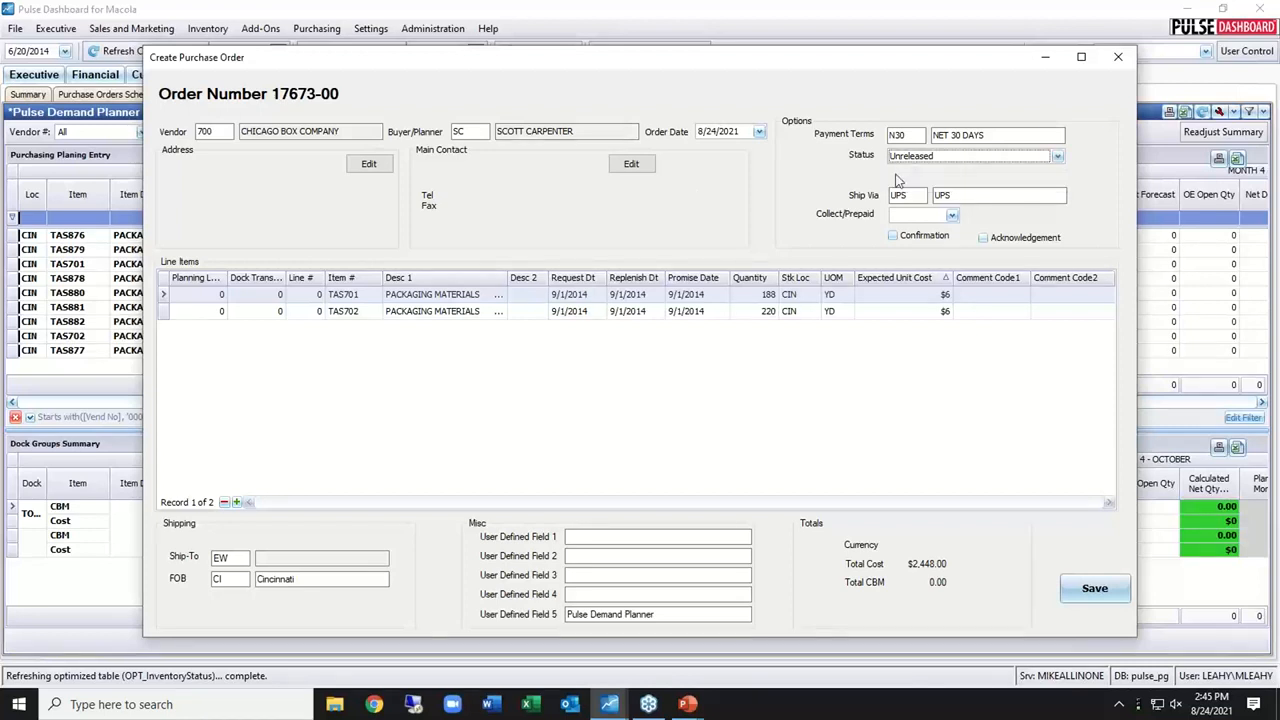
click(911, 136)
double_click(911, 136)
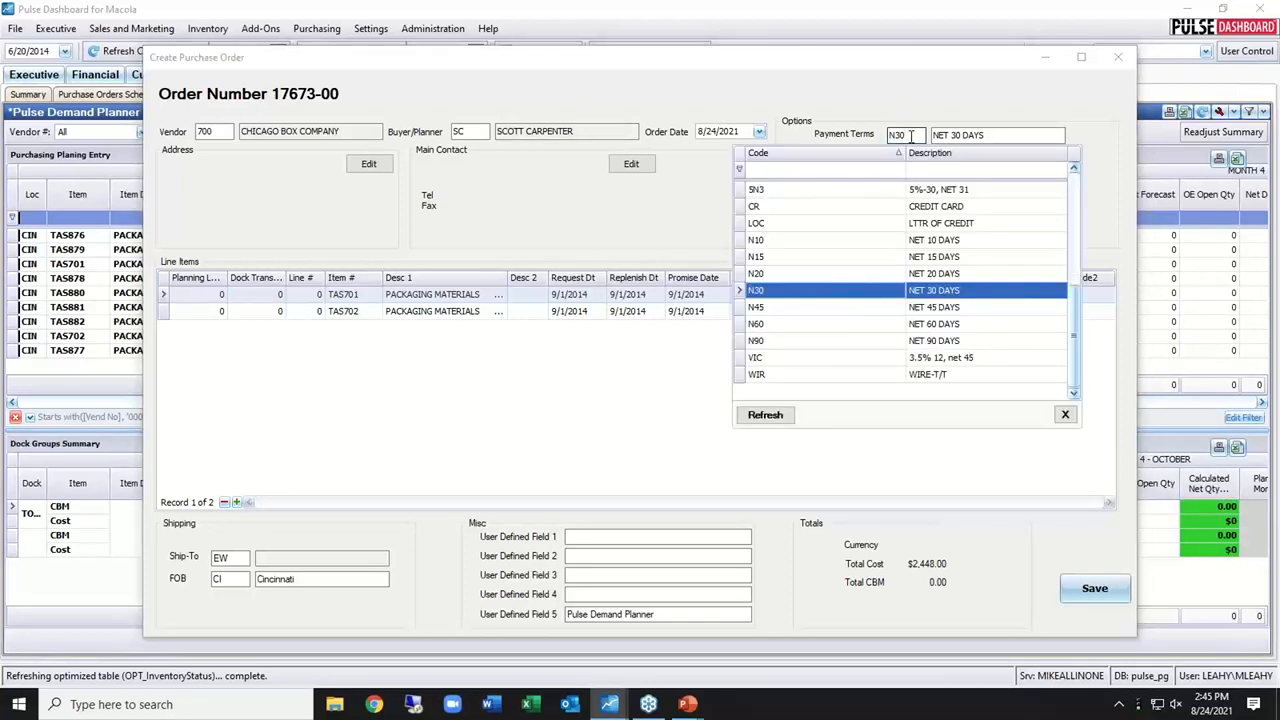
double_click(911, 136)
click(911, 120)
double_click(916, 194)
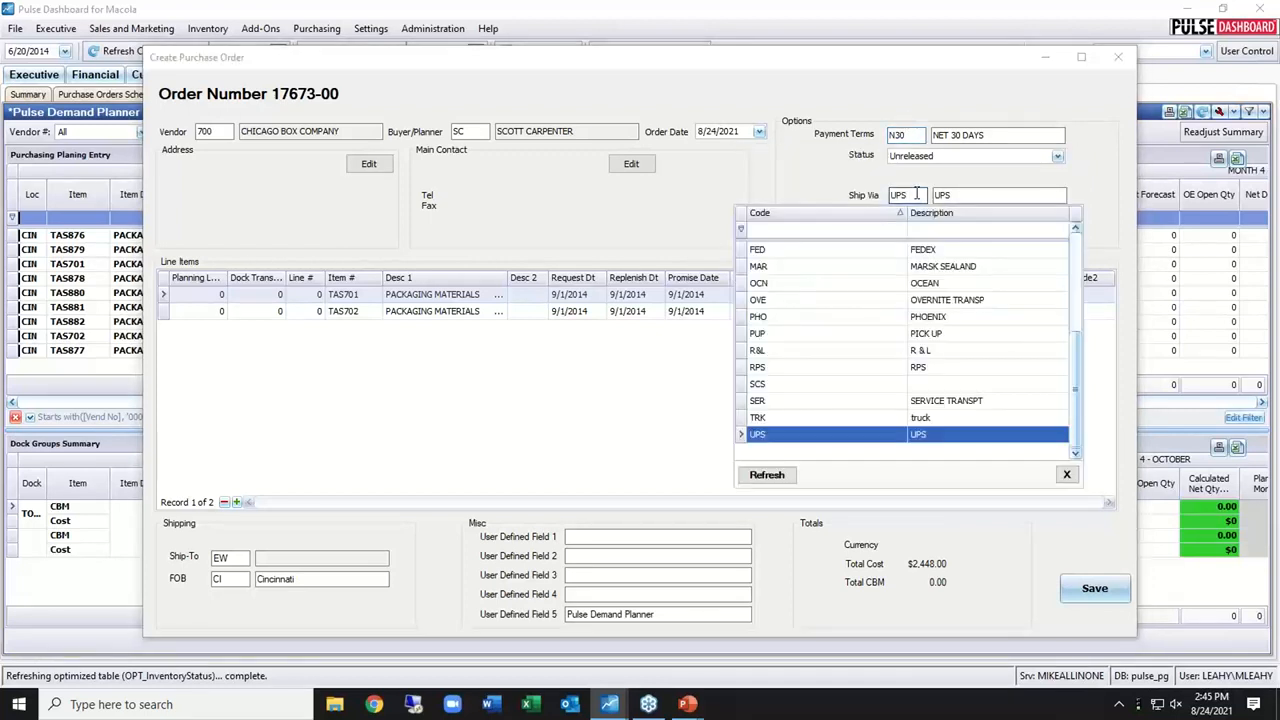
click(856, 95)
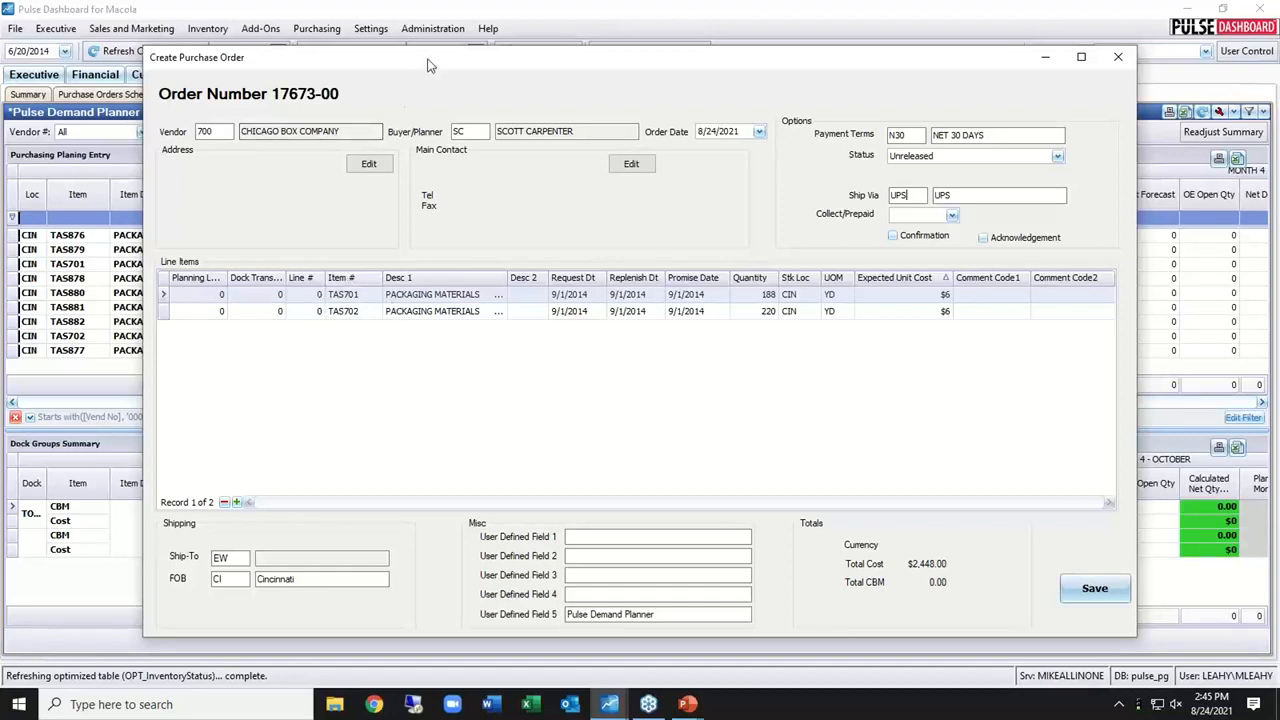
- Check the editable quantity and comment code fields on the TAS701 and TAS702 lines, and close the purchase order without saving
drag(445, 64, 377, 72)
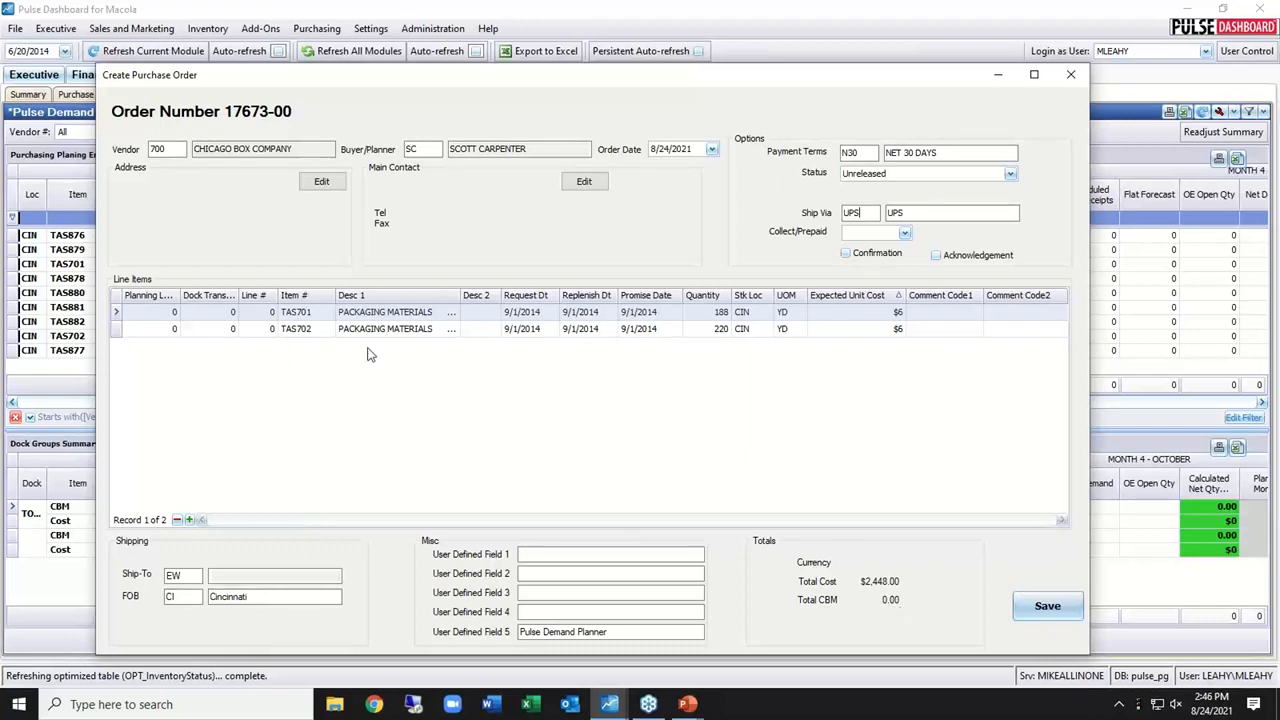
click(704, 313)
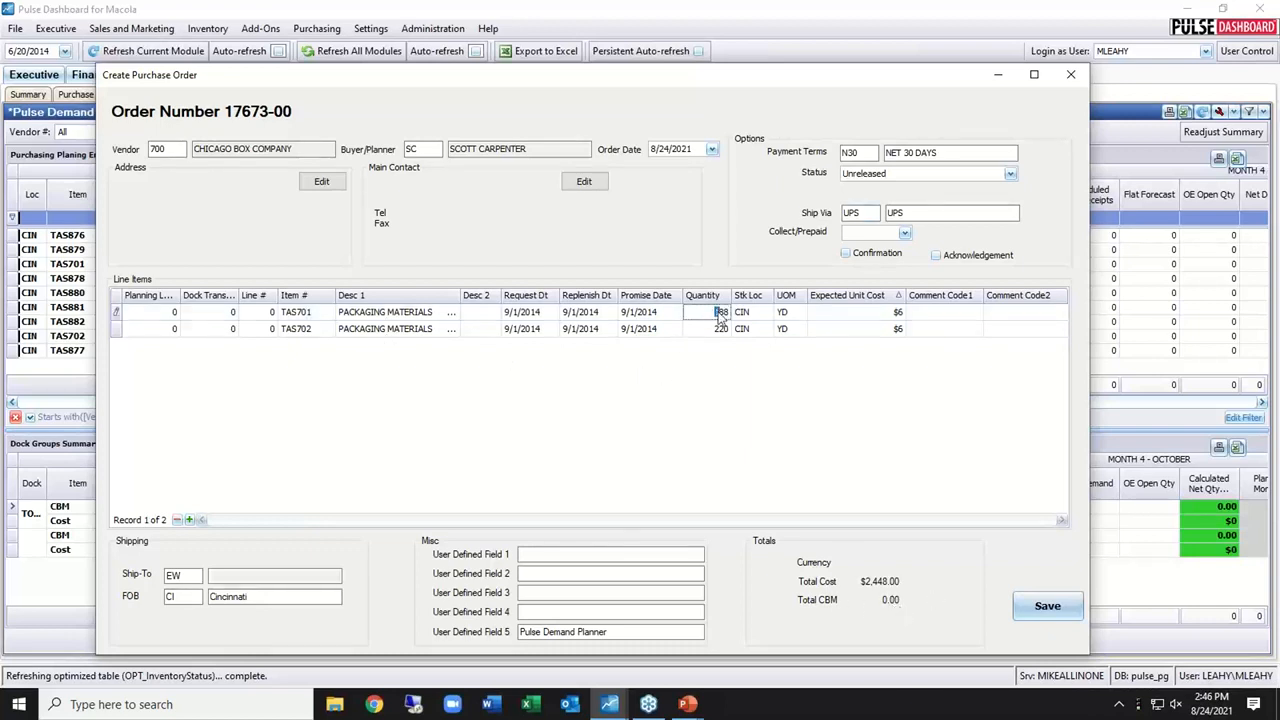
key(Down)
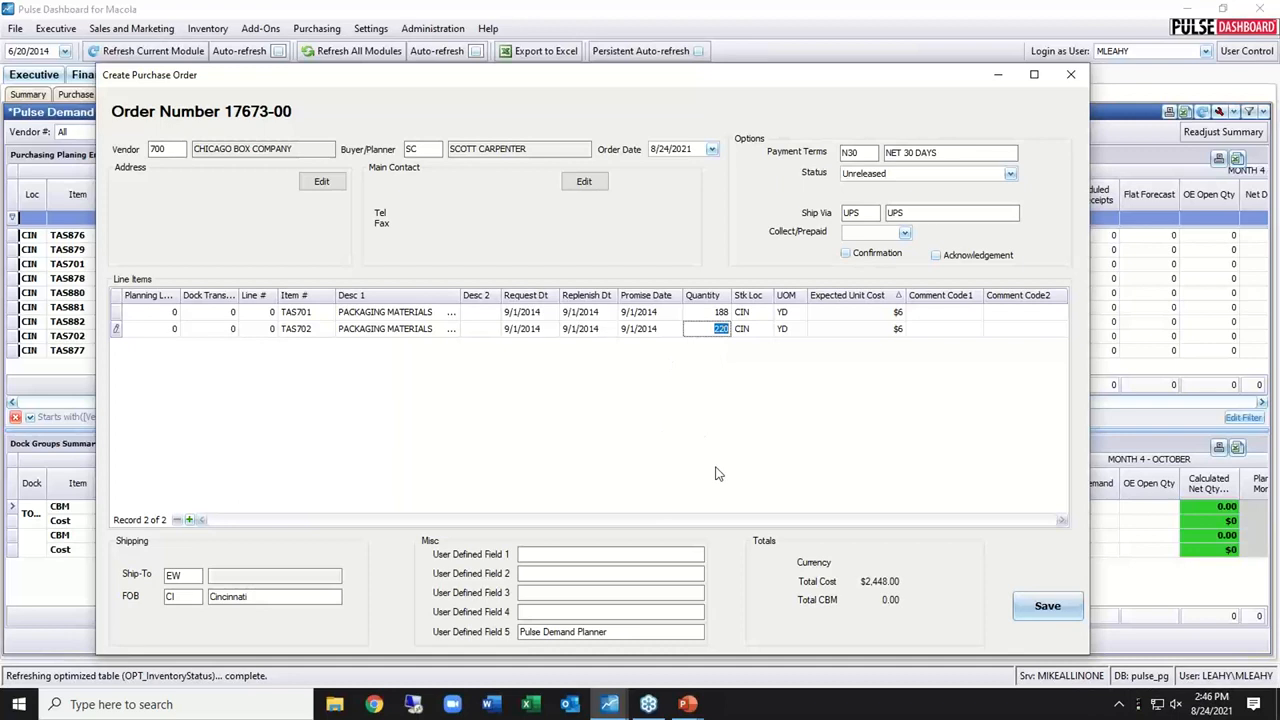
click(948, 313)
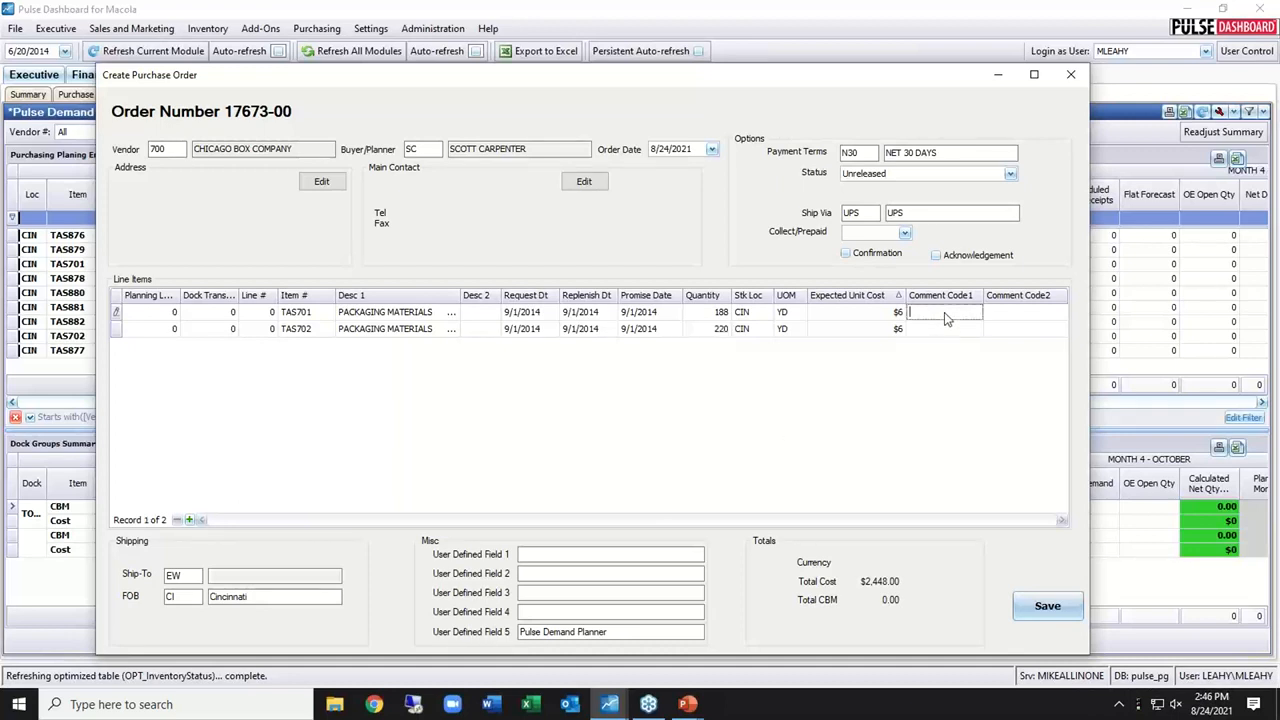
click(1024, 316)
click(1012, 330)
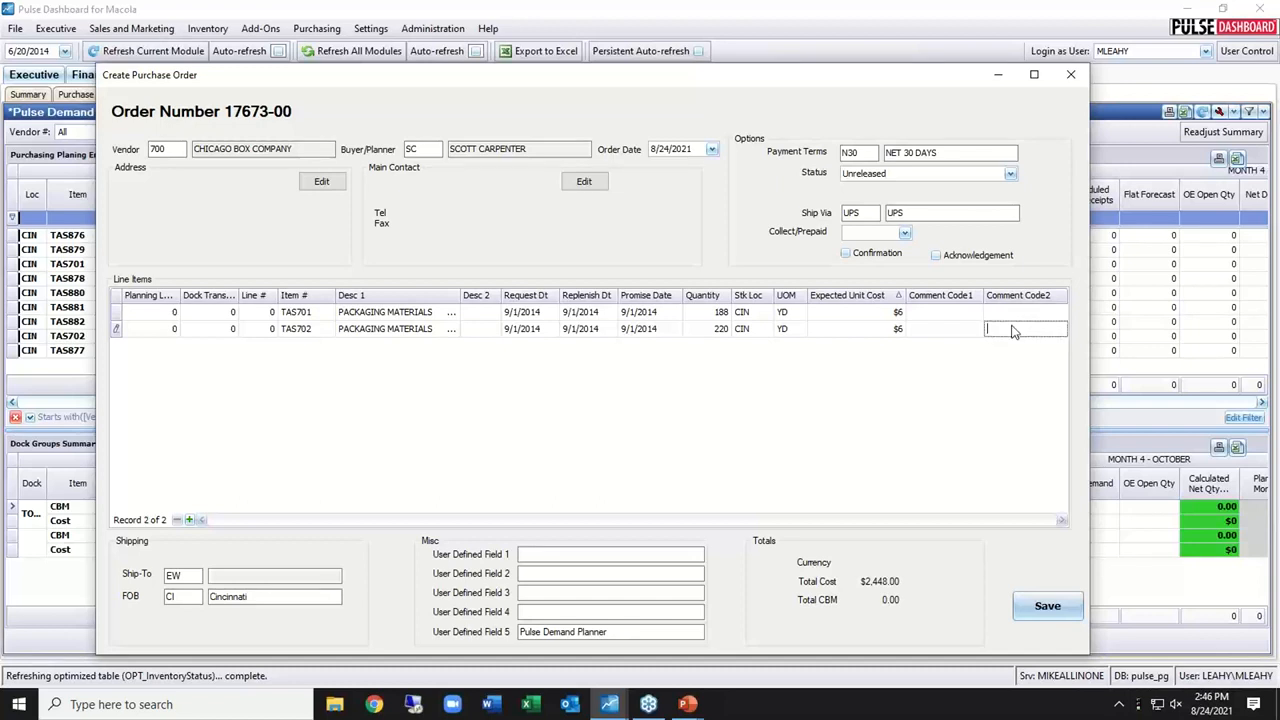
click(935, 329)
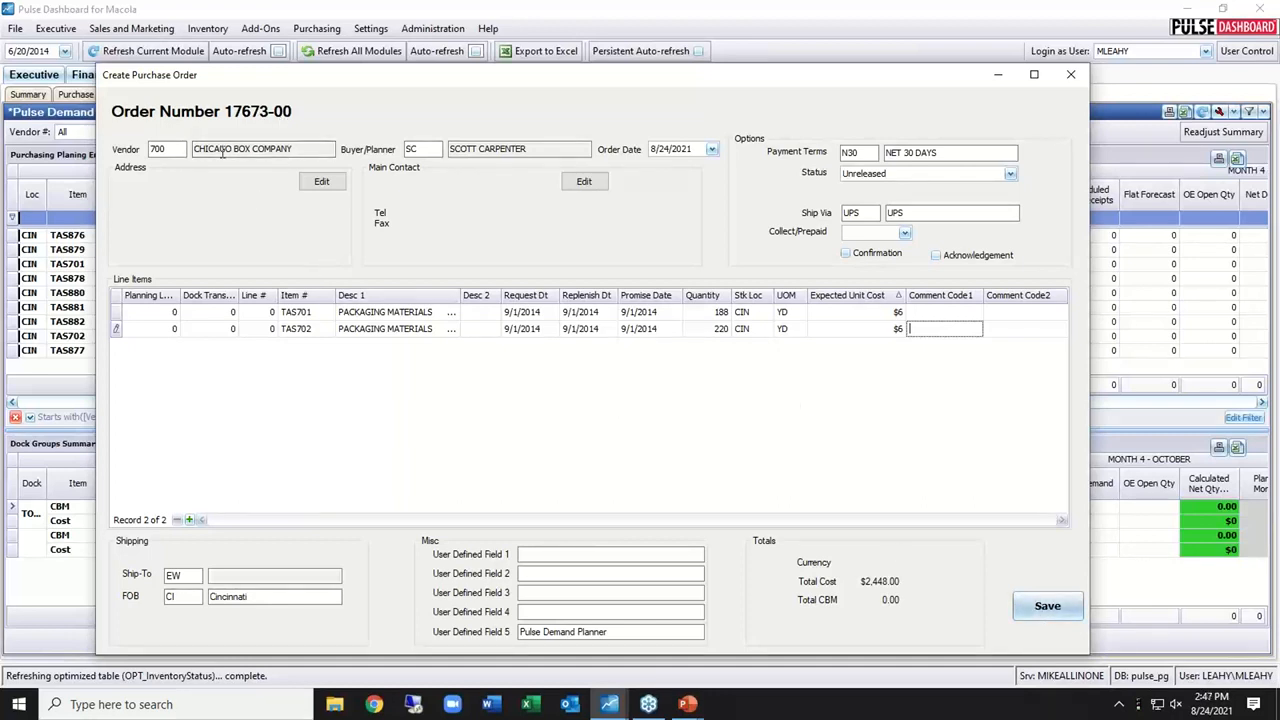
click(1071, 78)
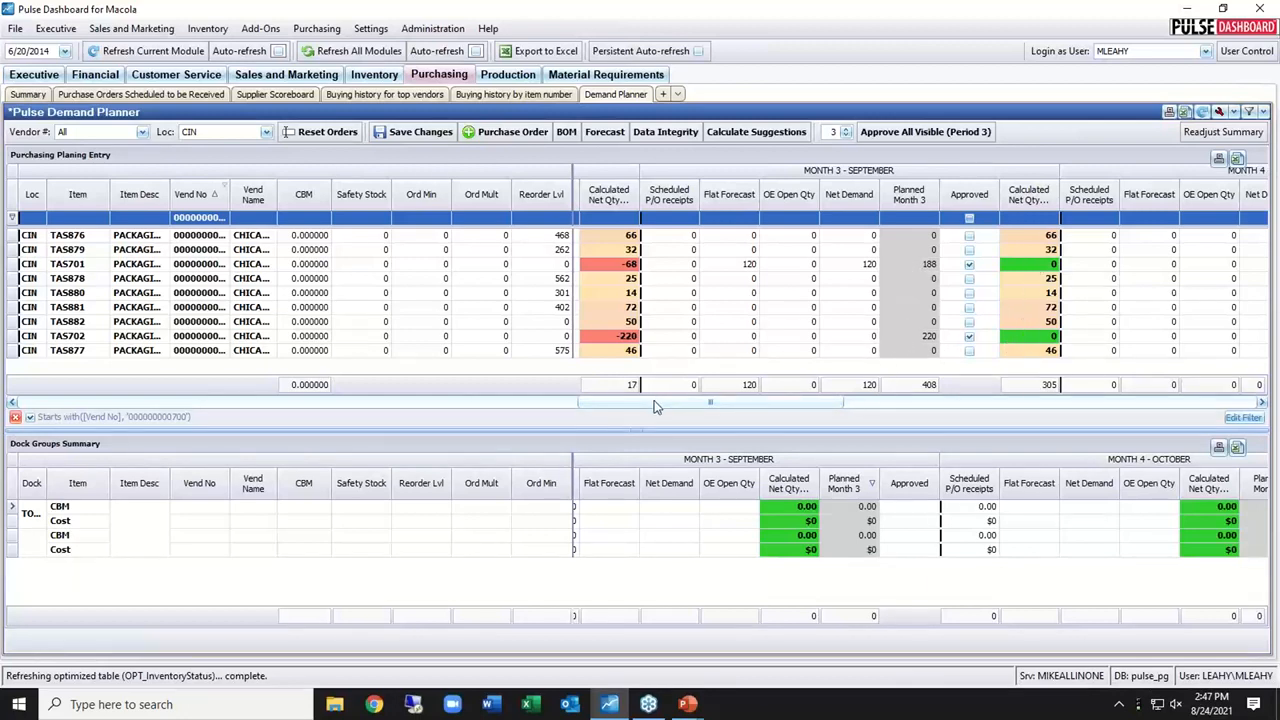
- Readjust the dock groups summary to match the planning grid and compare both across September to November
mouse_move(654, 404)
mouse_down()
mouse_move(903, 410)
mouse_move(666, 410)
mouse_up()
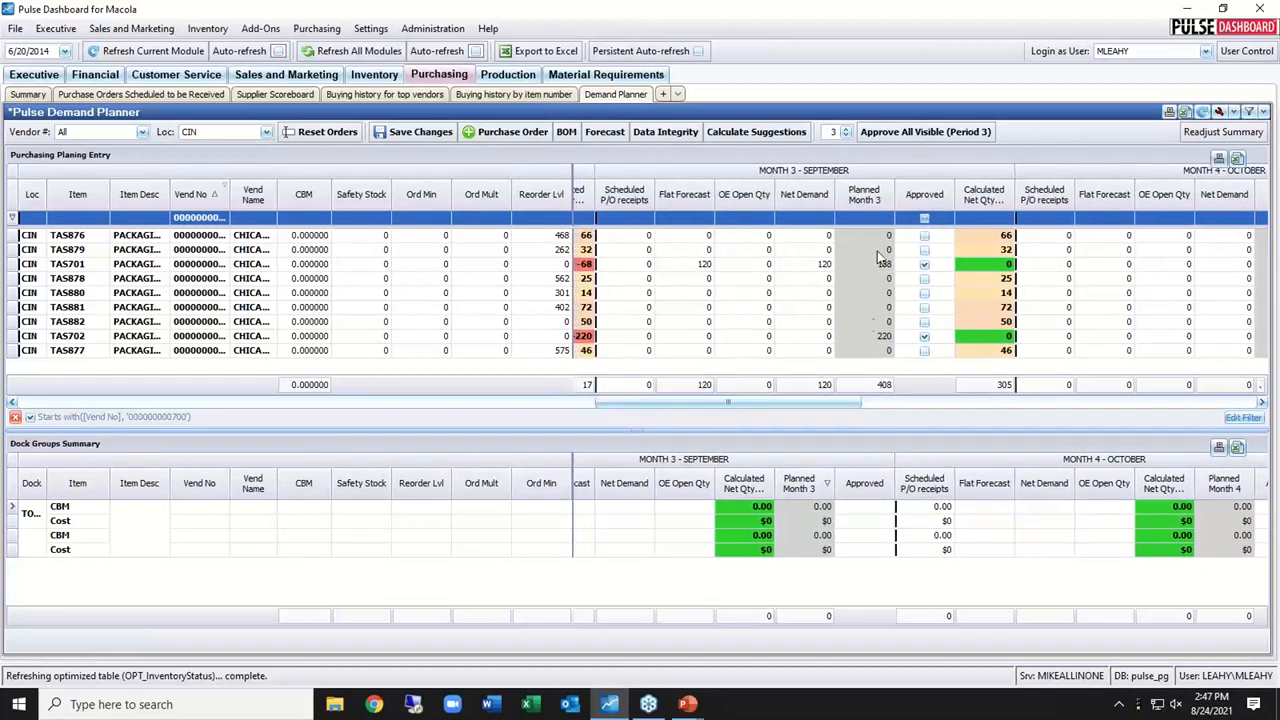
click(1220, 134)
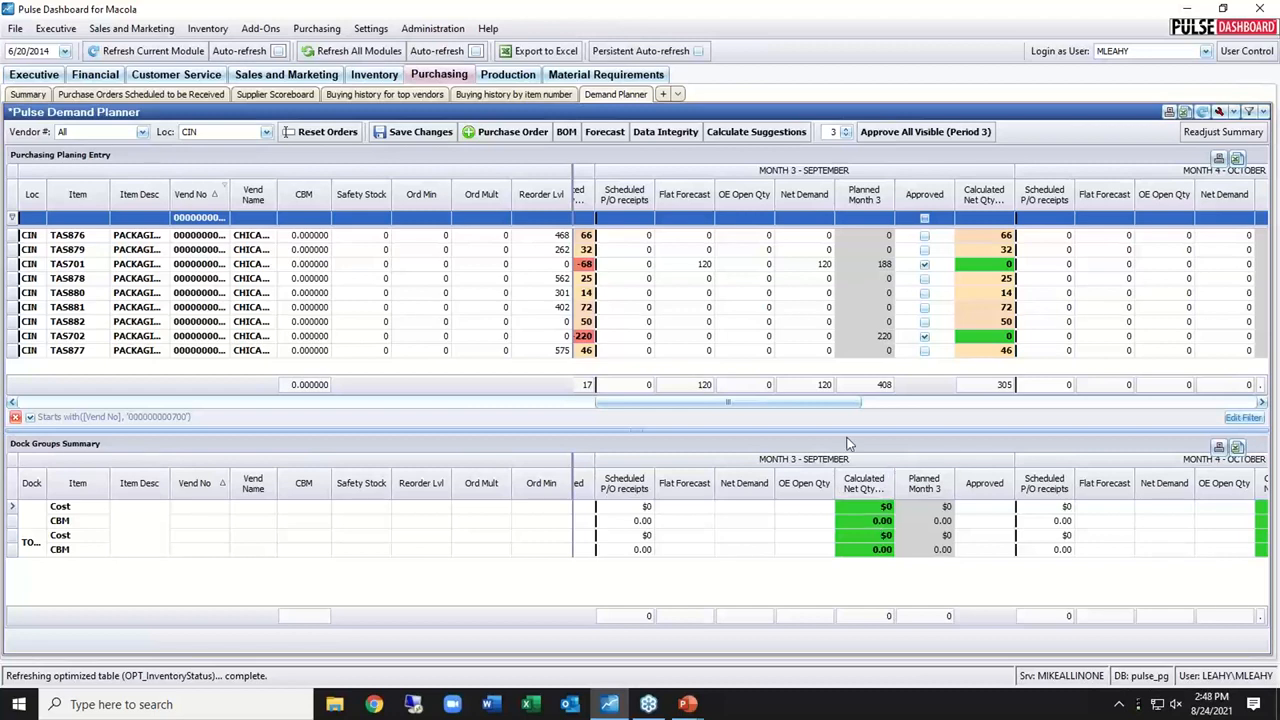
drag(788, 404, 1085, 447)
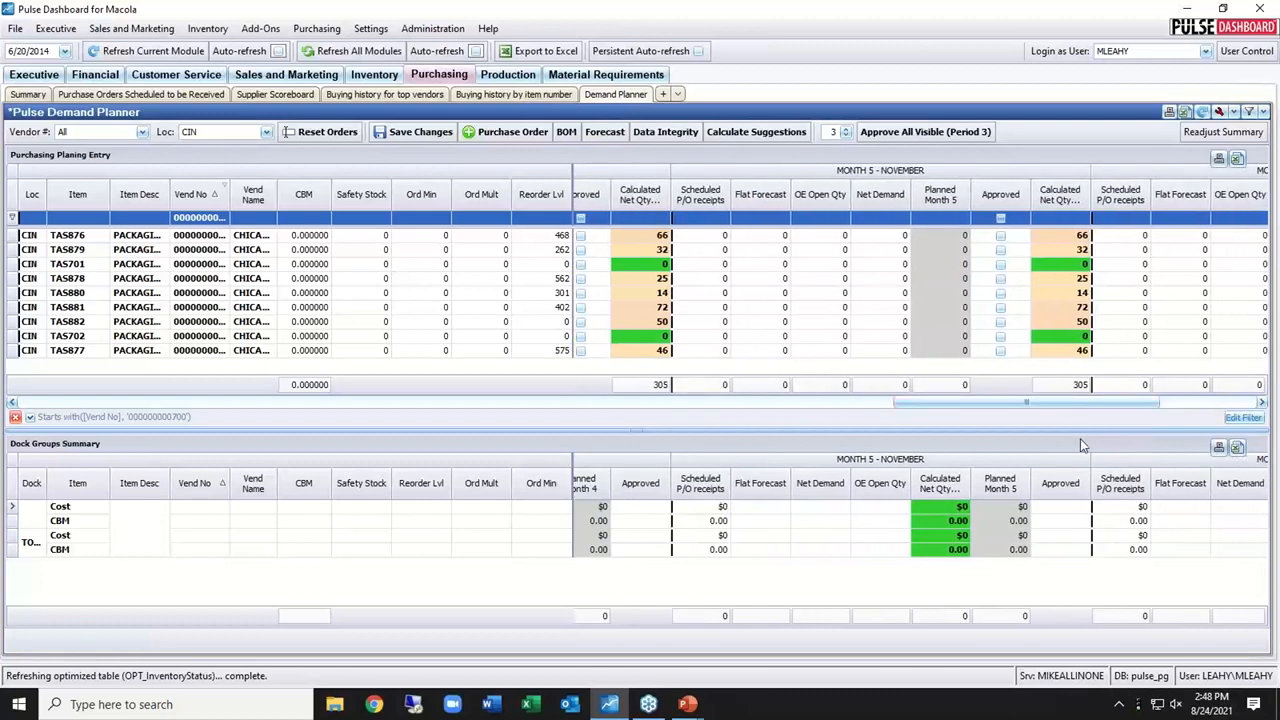
drag(990, 408, 690, 412)
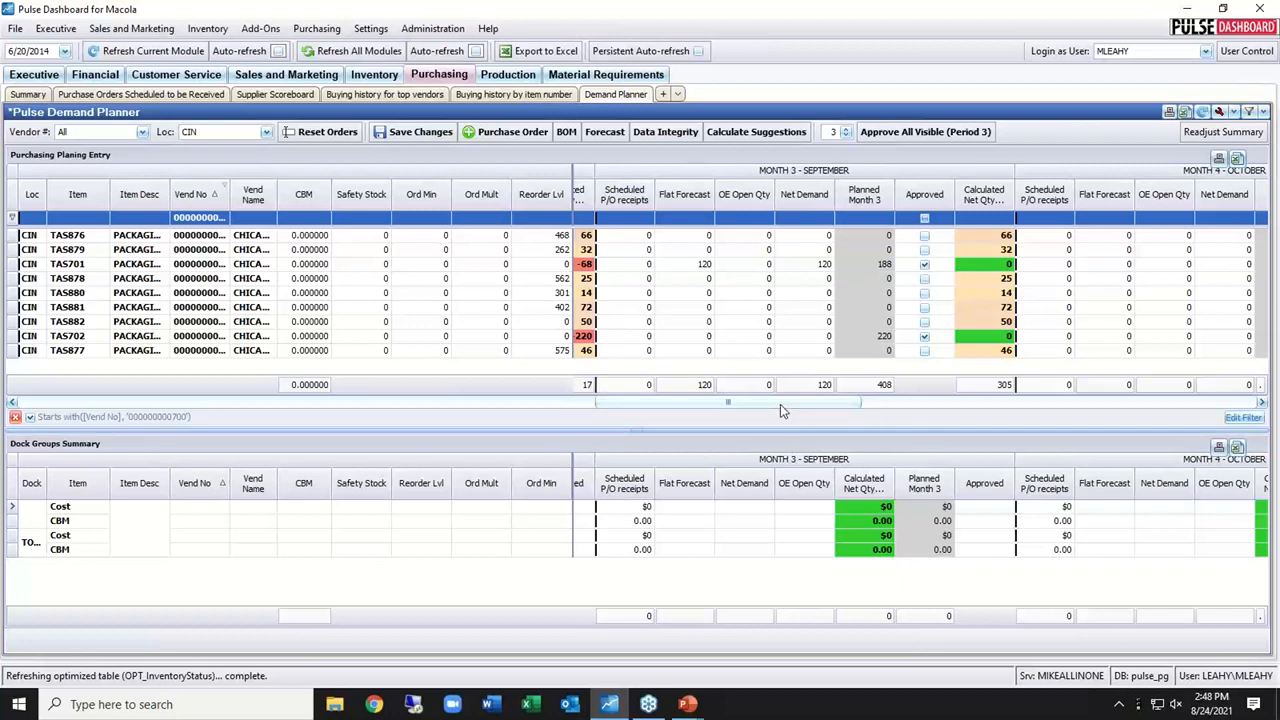
- Review the vendor items' planned, approved and calculated net quantities from the current month through October
drag(780, 404, 932, 261)
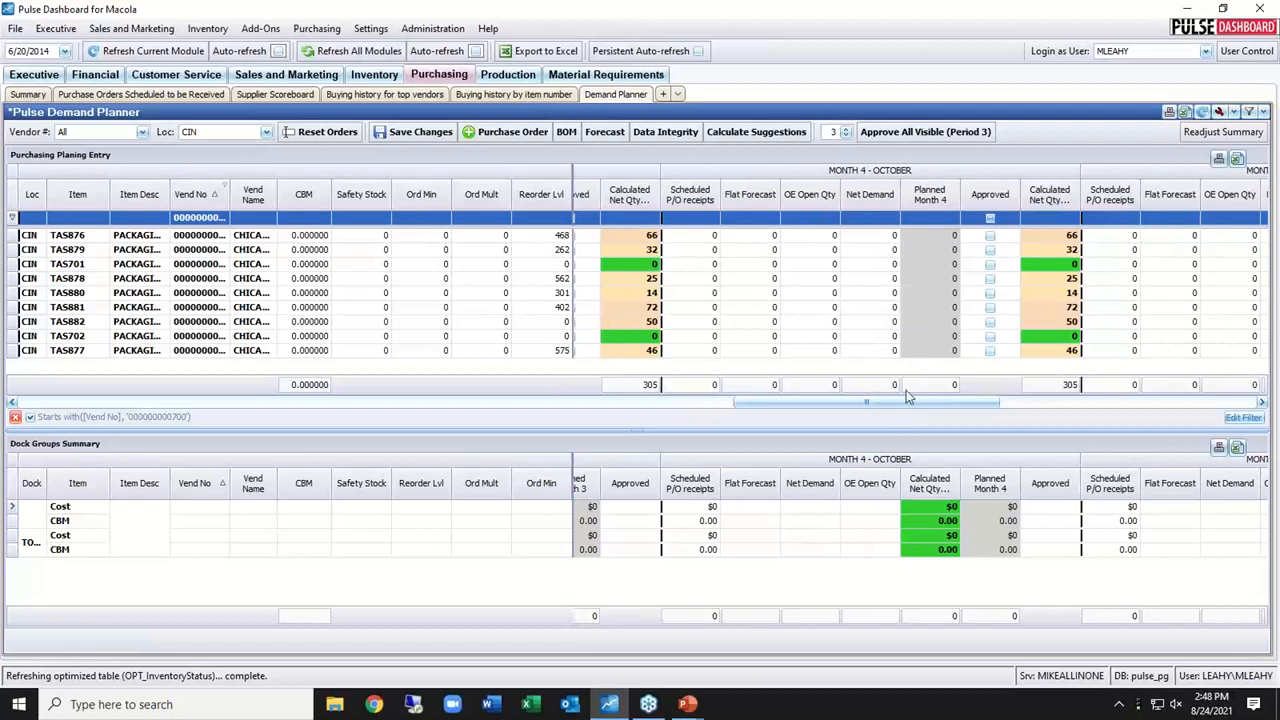
drag(900, 408, 771, 444)
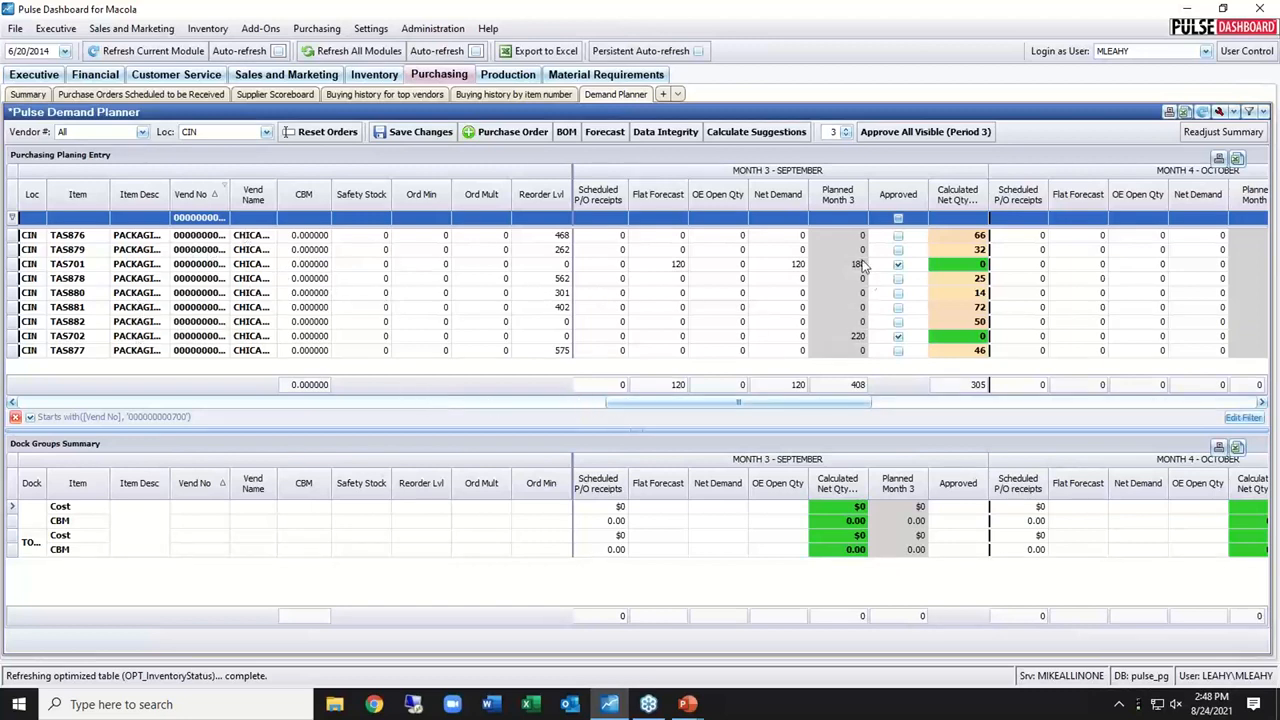
drag(806, 405, 224, 398)
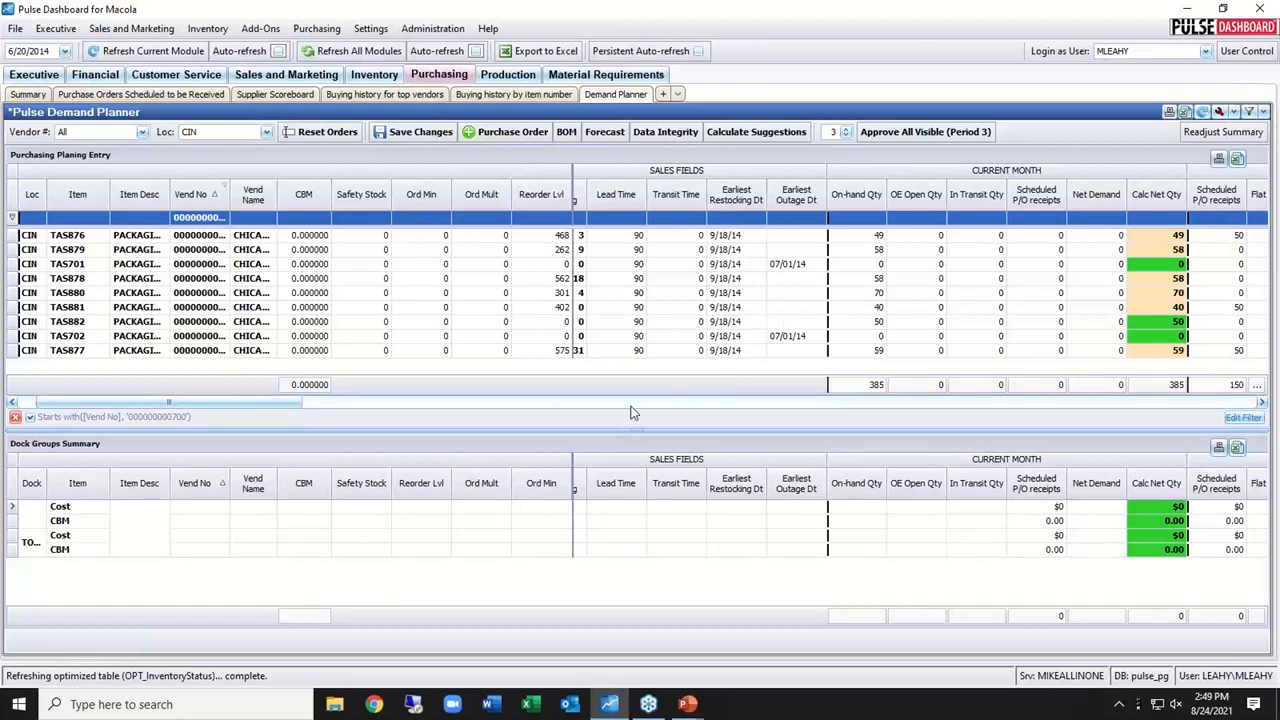
drag(273, 404, 603, 436)
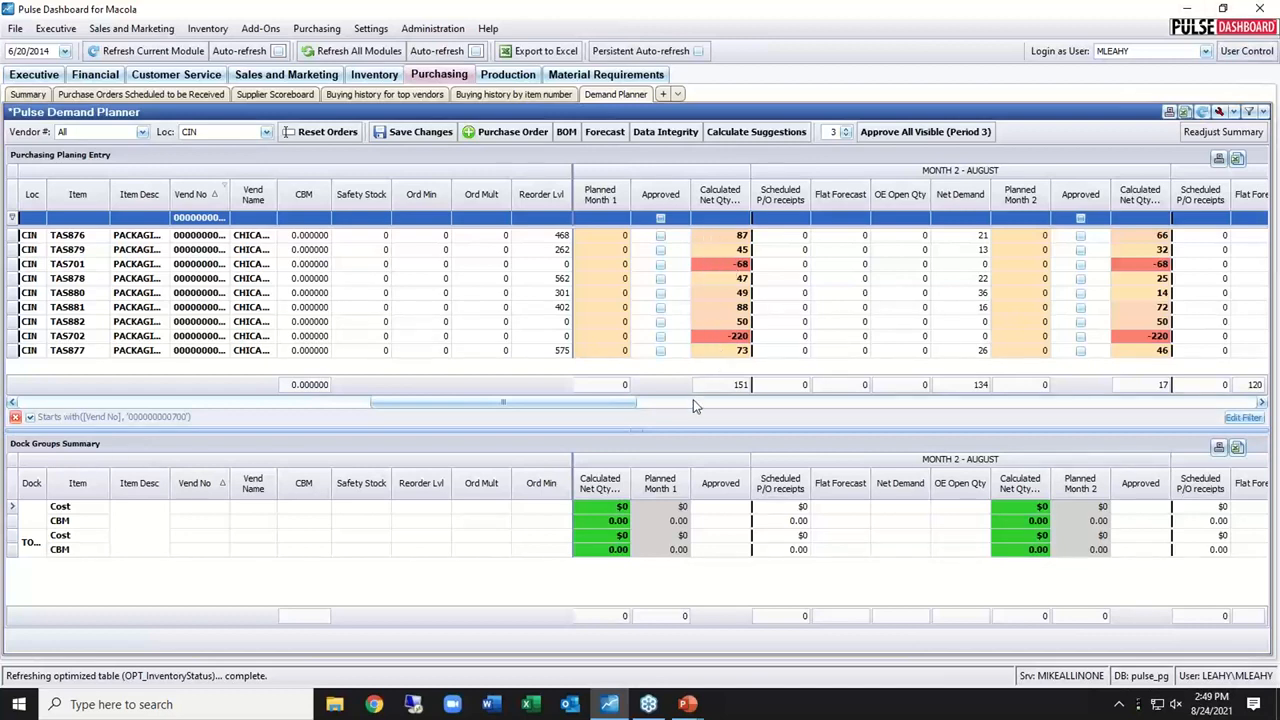
drag(622, 402, 833, 399)
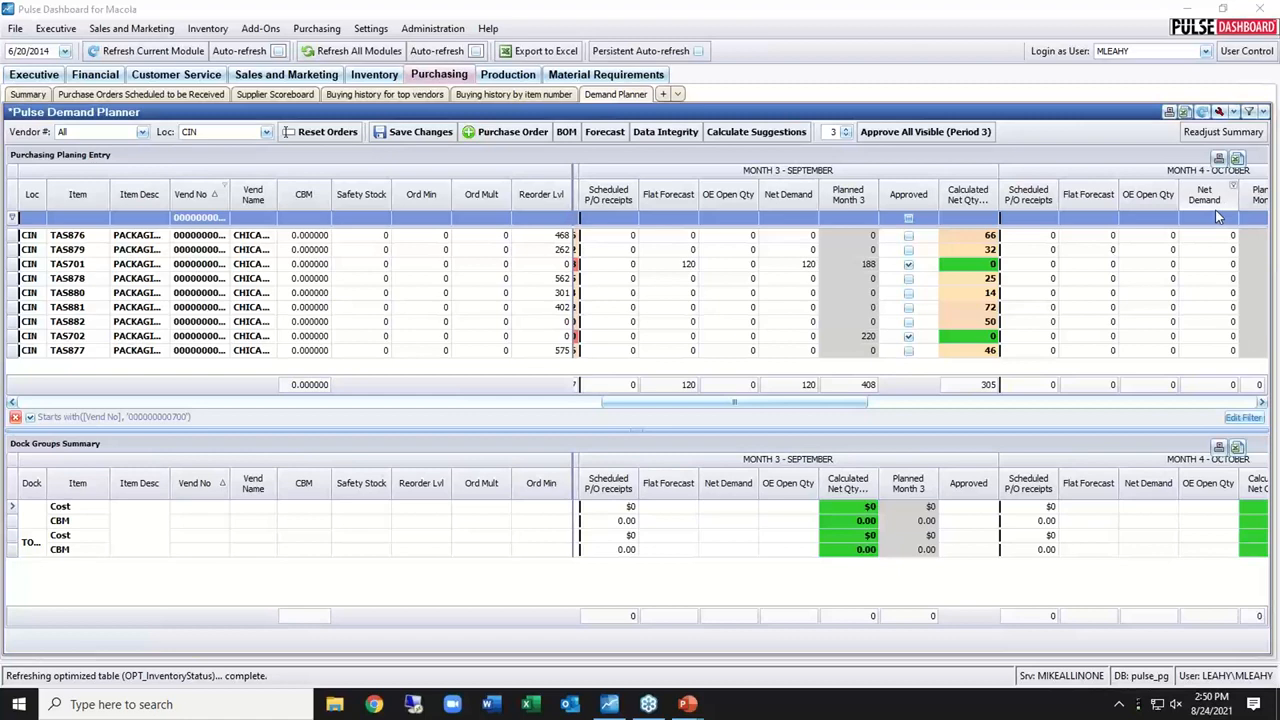
- Examine the login user list and the current user's authorized Executive, Financial, Customer Service and Purchasing modules in User Control
click(1206, 51)
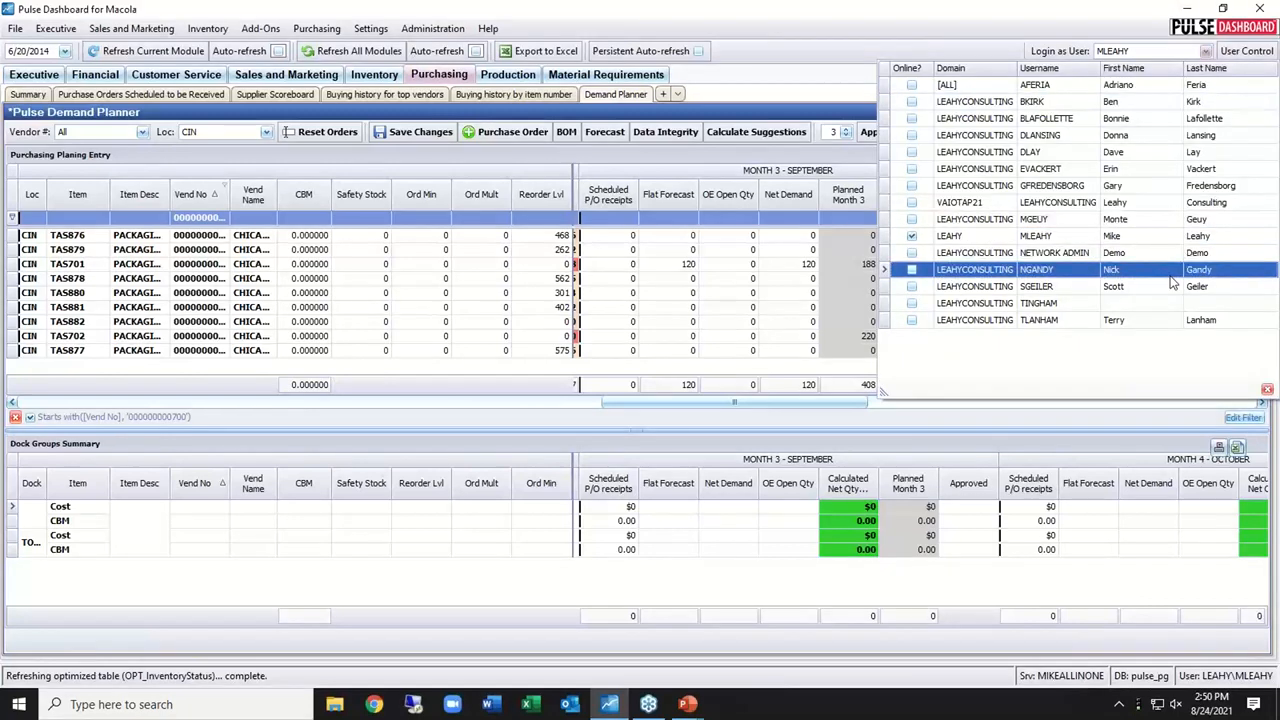
click(1071, 230)
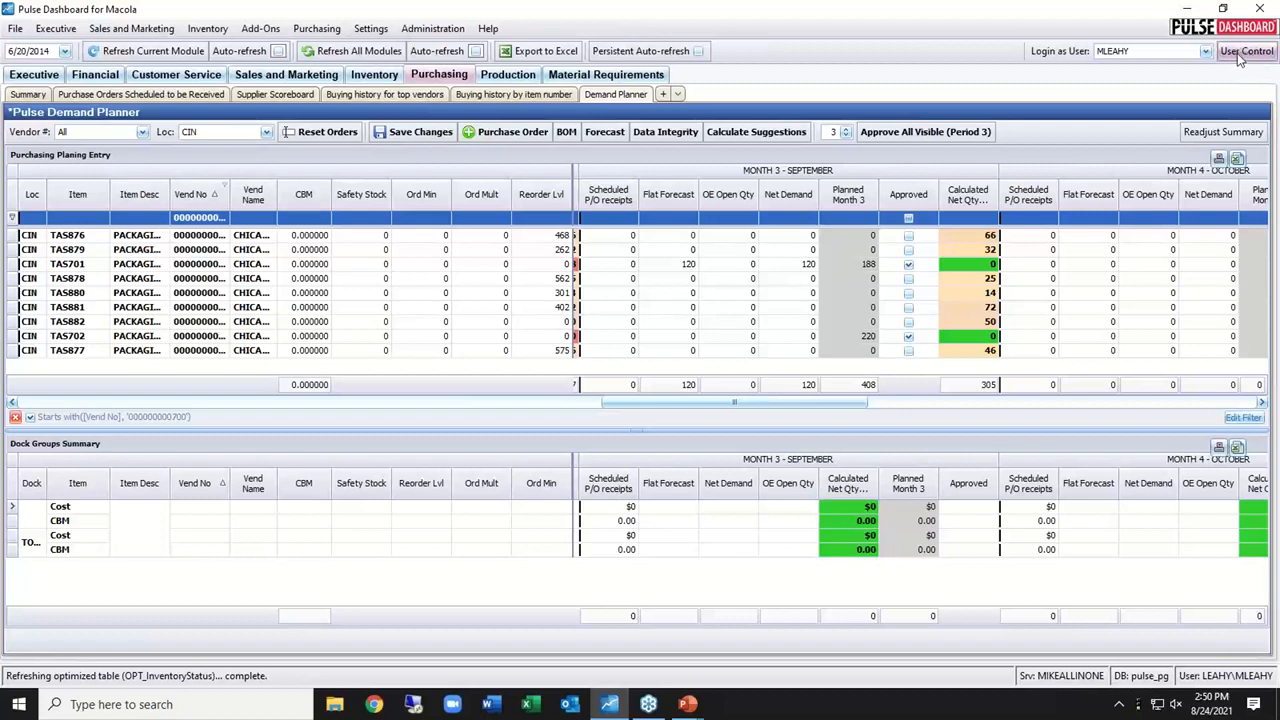
click(1246, 51)
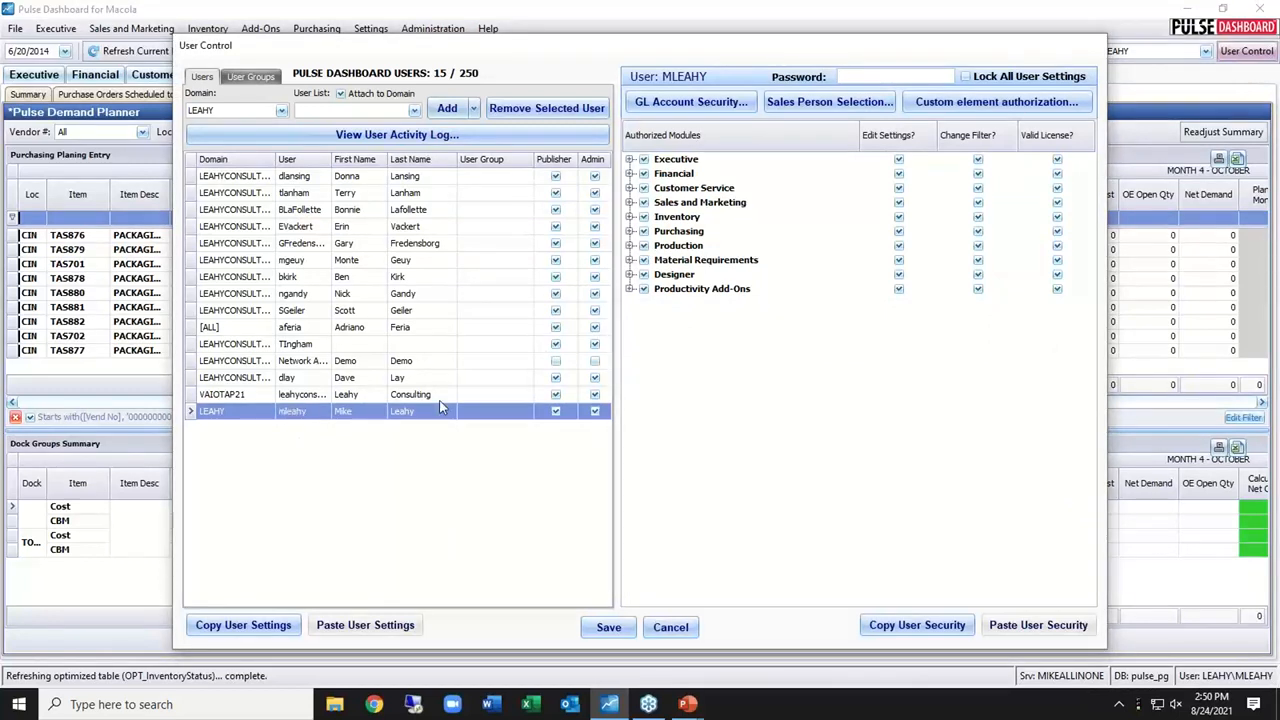
click(629, 160)
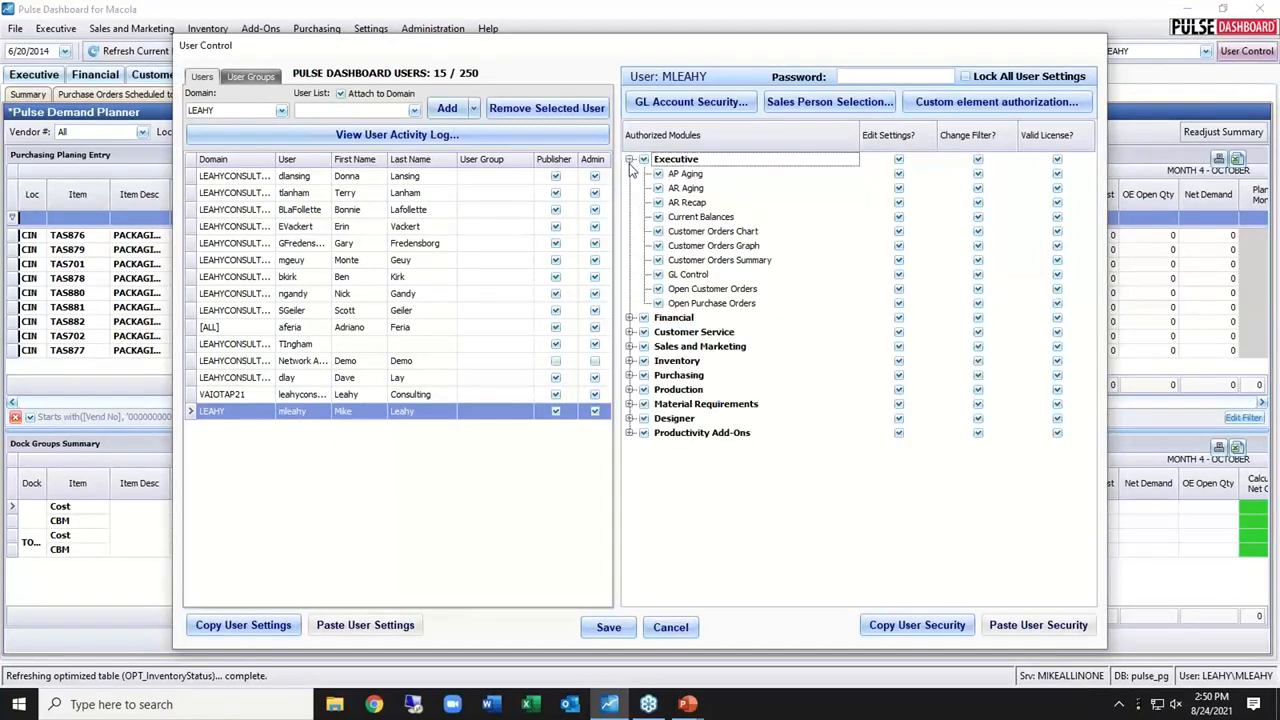
click(629, 318)
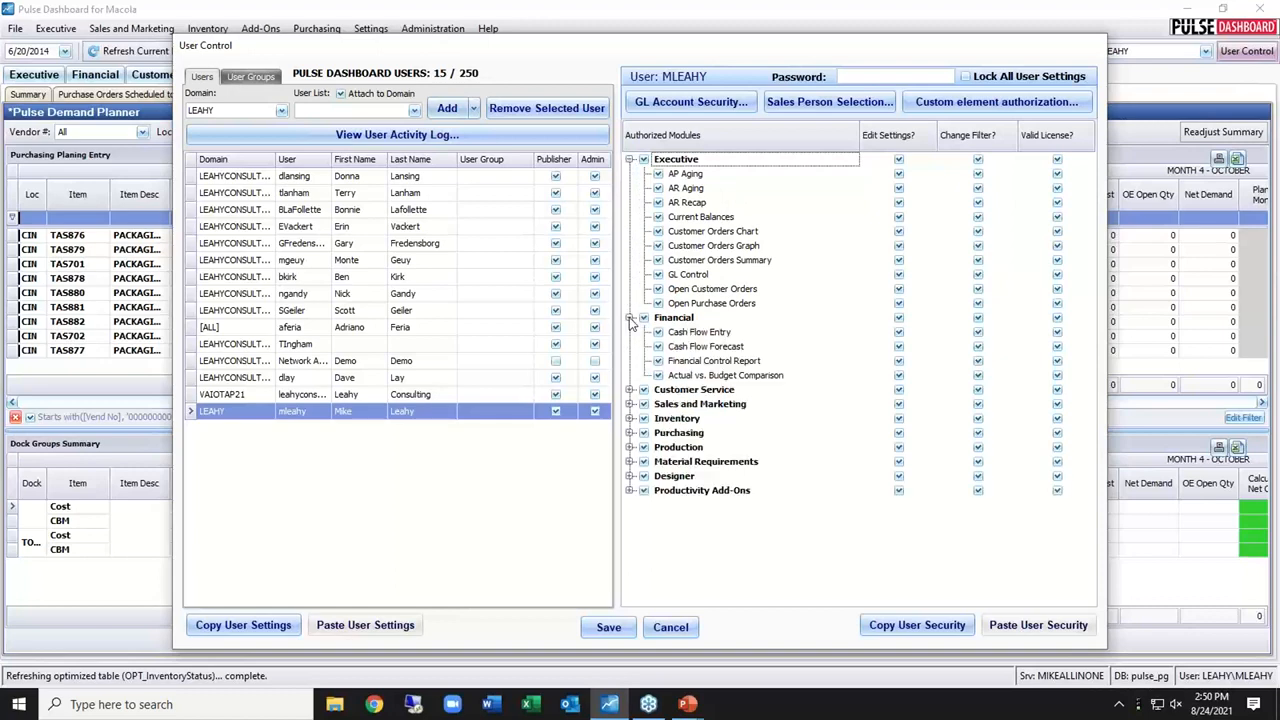
click(629, 389)
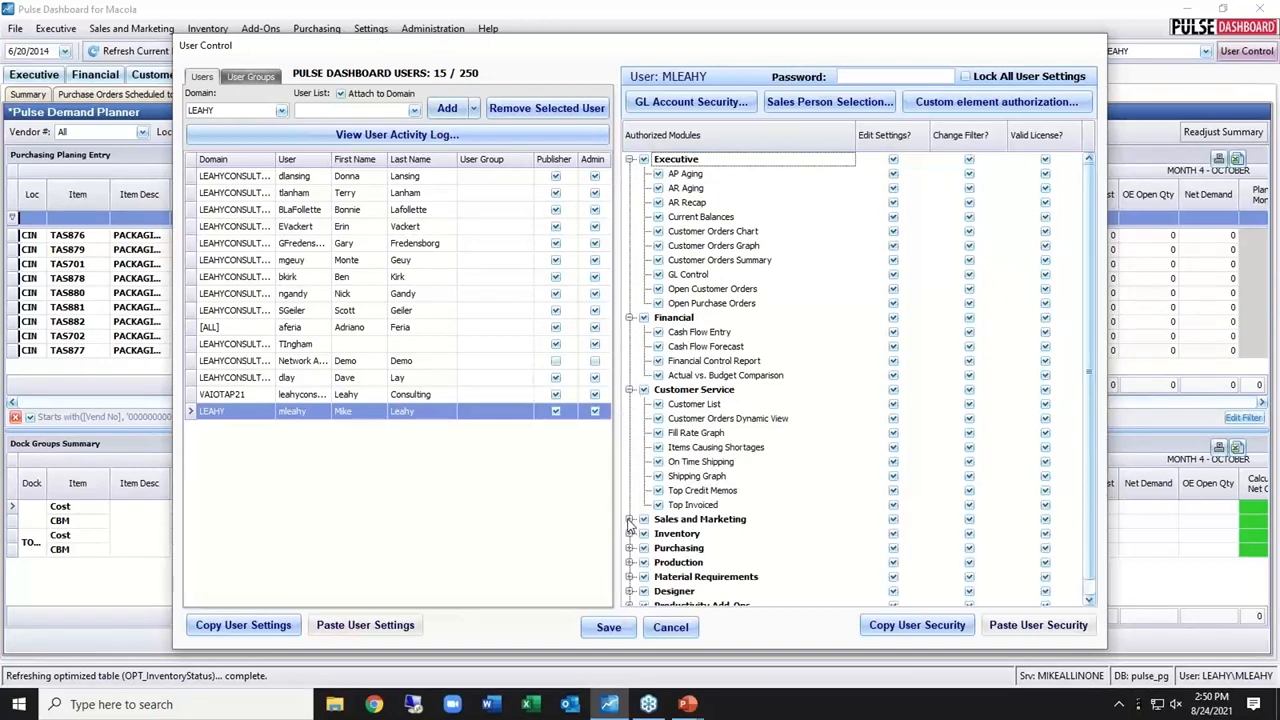
click(629, 548)
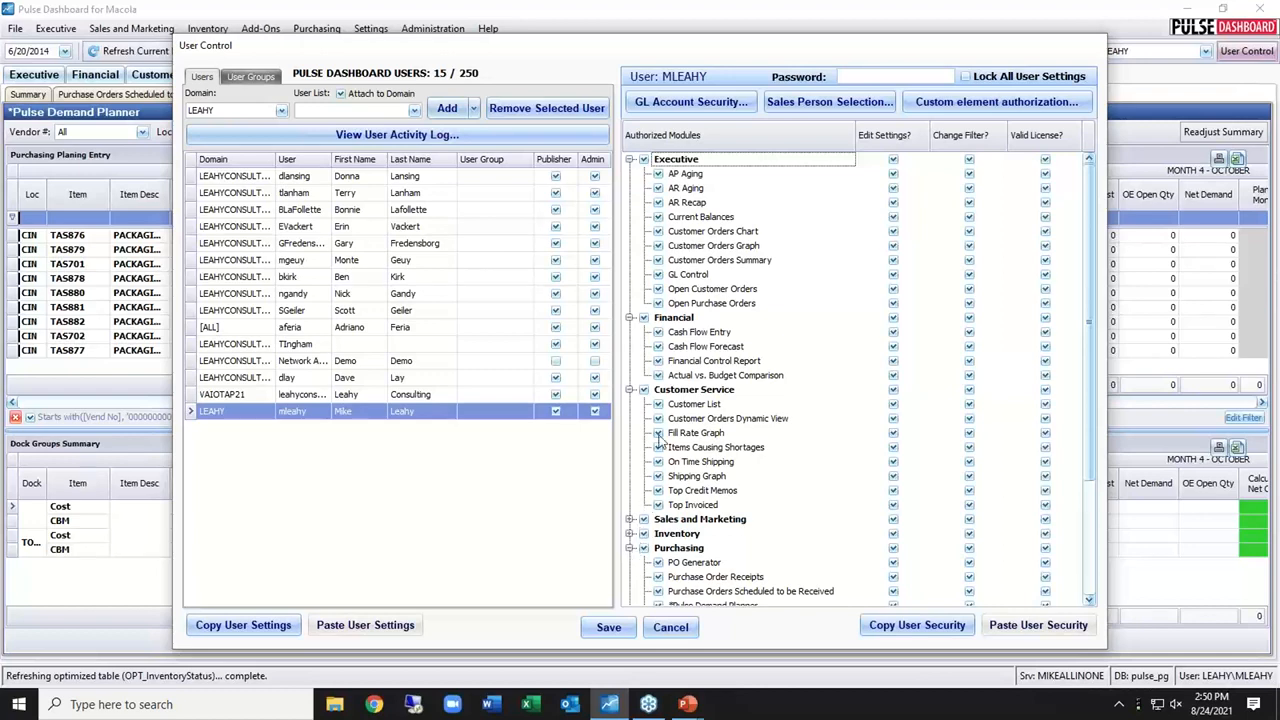
scroll(690, 440, down, 3)
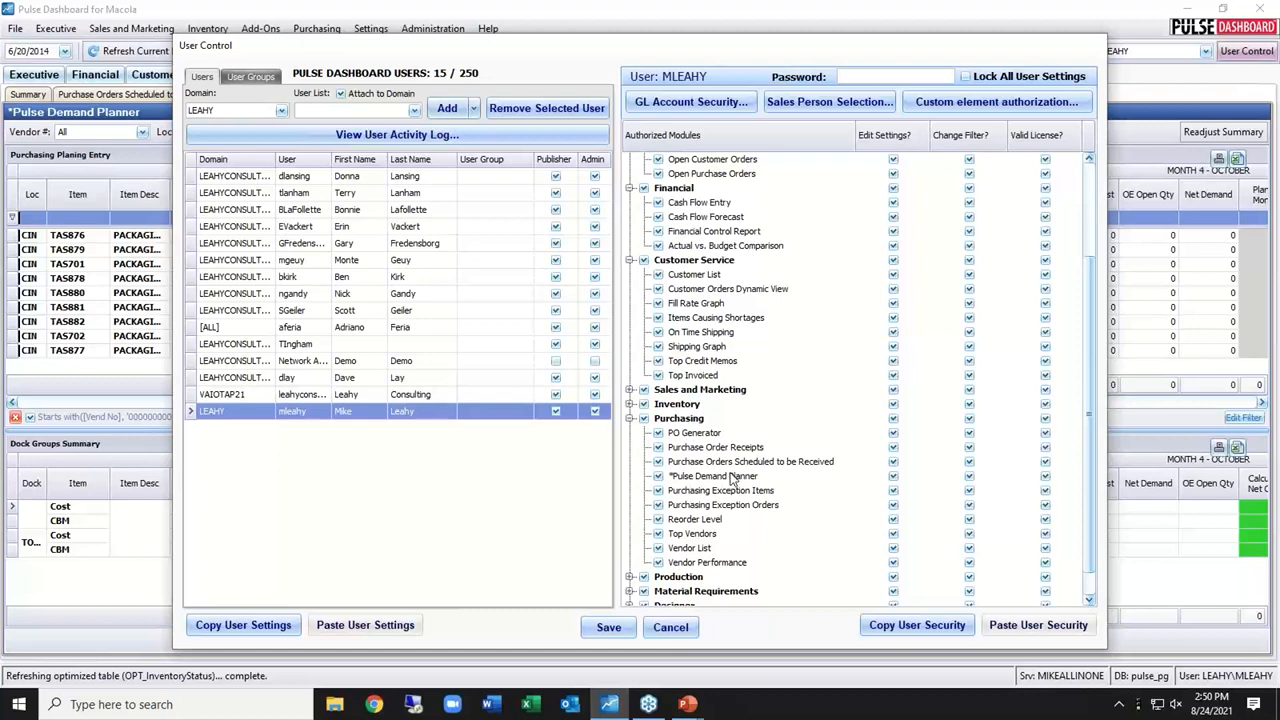
- Try removing the user's access to PO Generator, Purchase Order Receipts and Purchase Orders Scheduled to be Received, and discard the changes
click(658, 447)
click(658, 461)
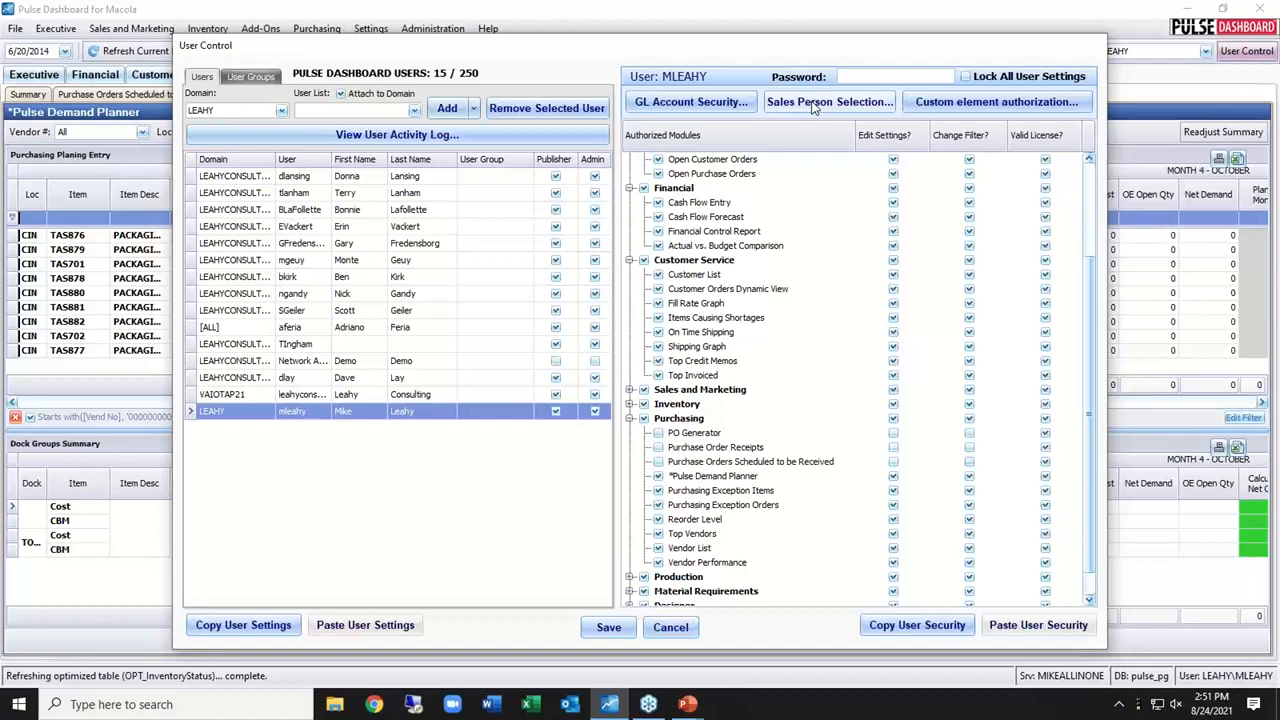
click(668, 628)
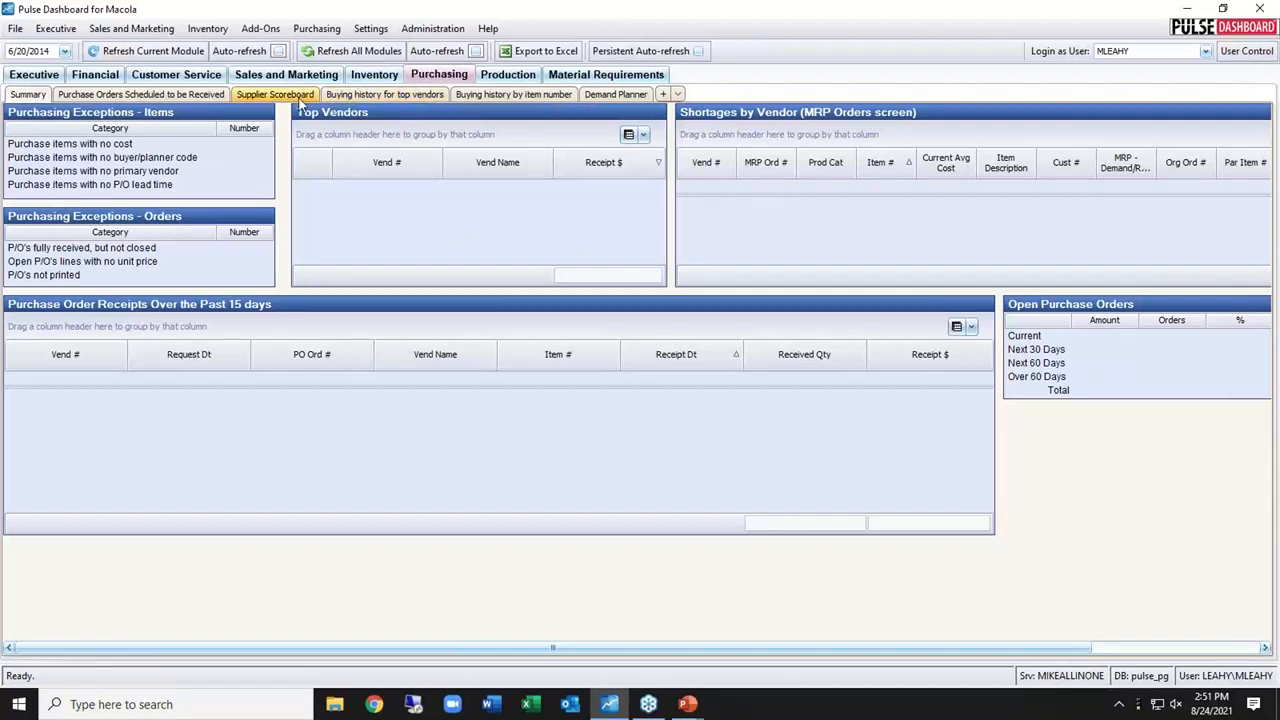
click(595, 93)
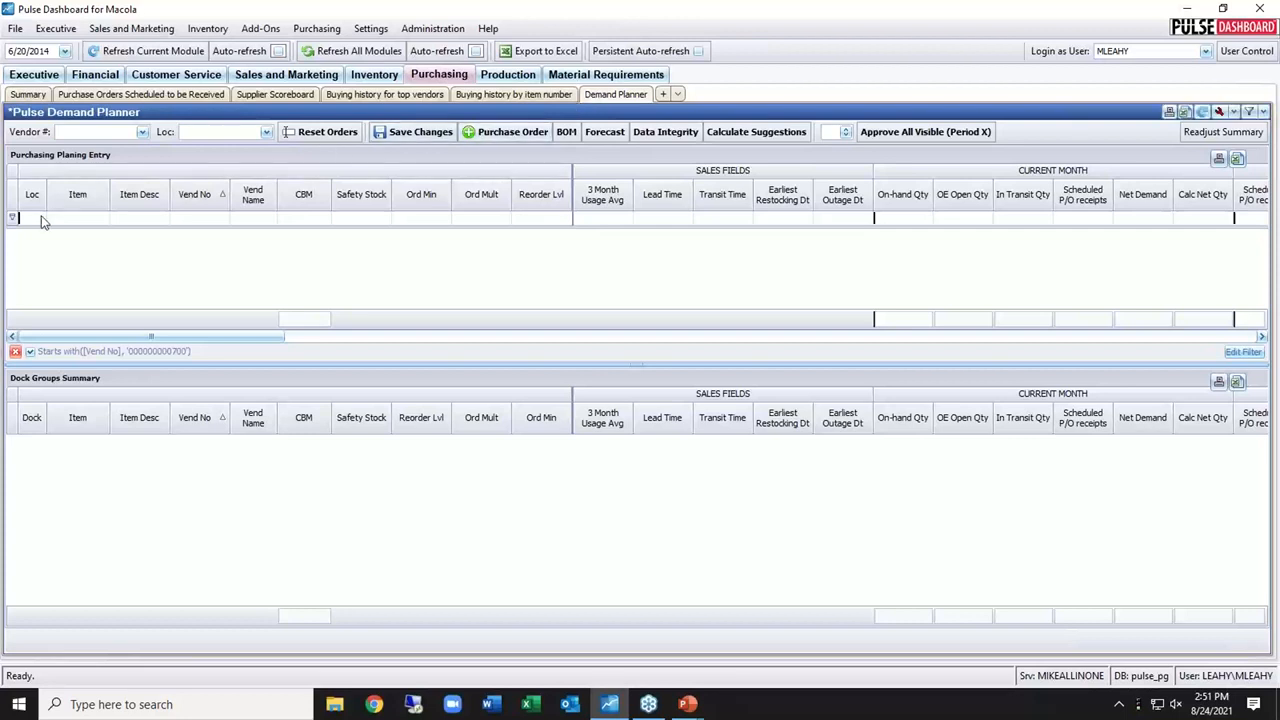
click(142, 133)
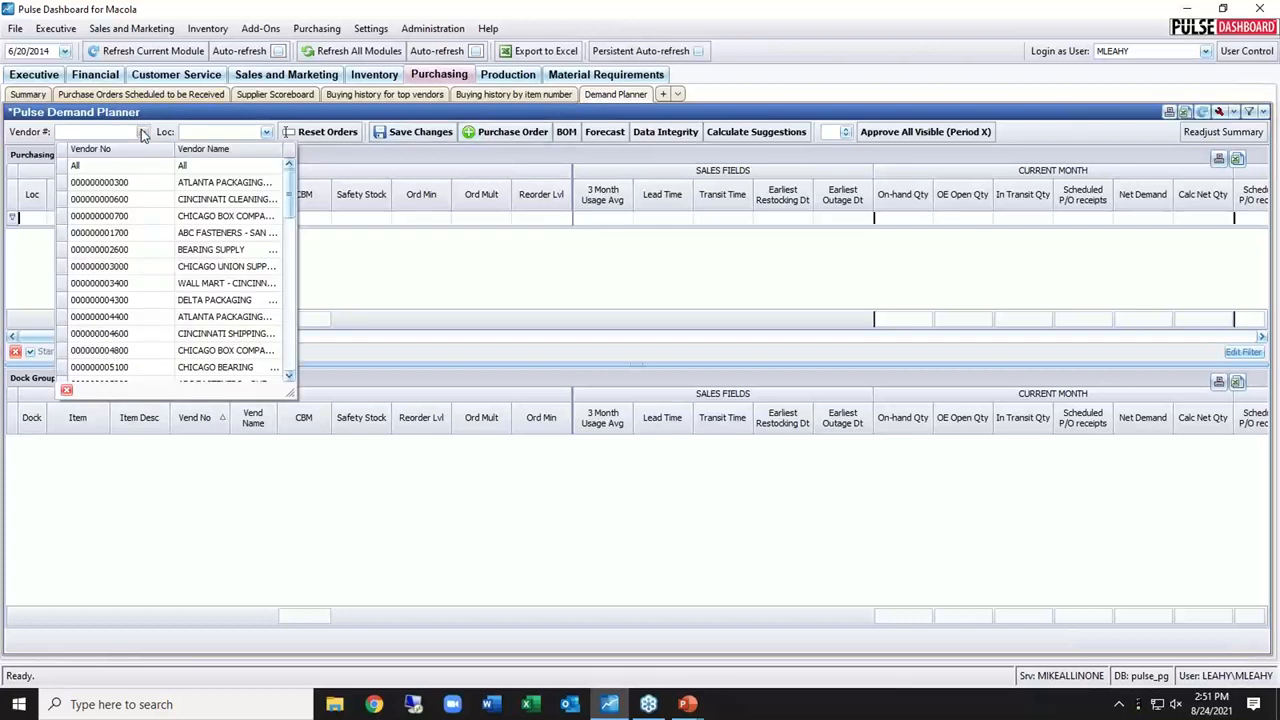
click(140, 216)
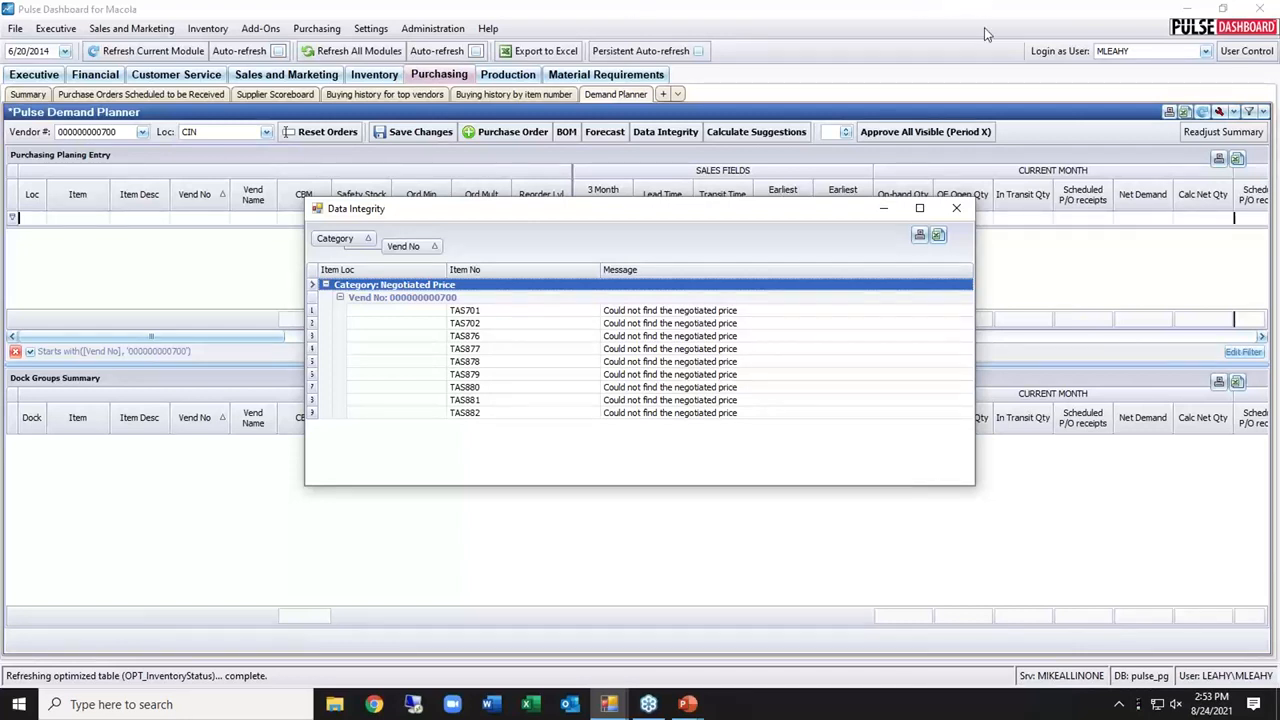
click(956, 208)
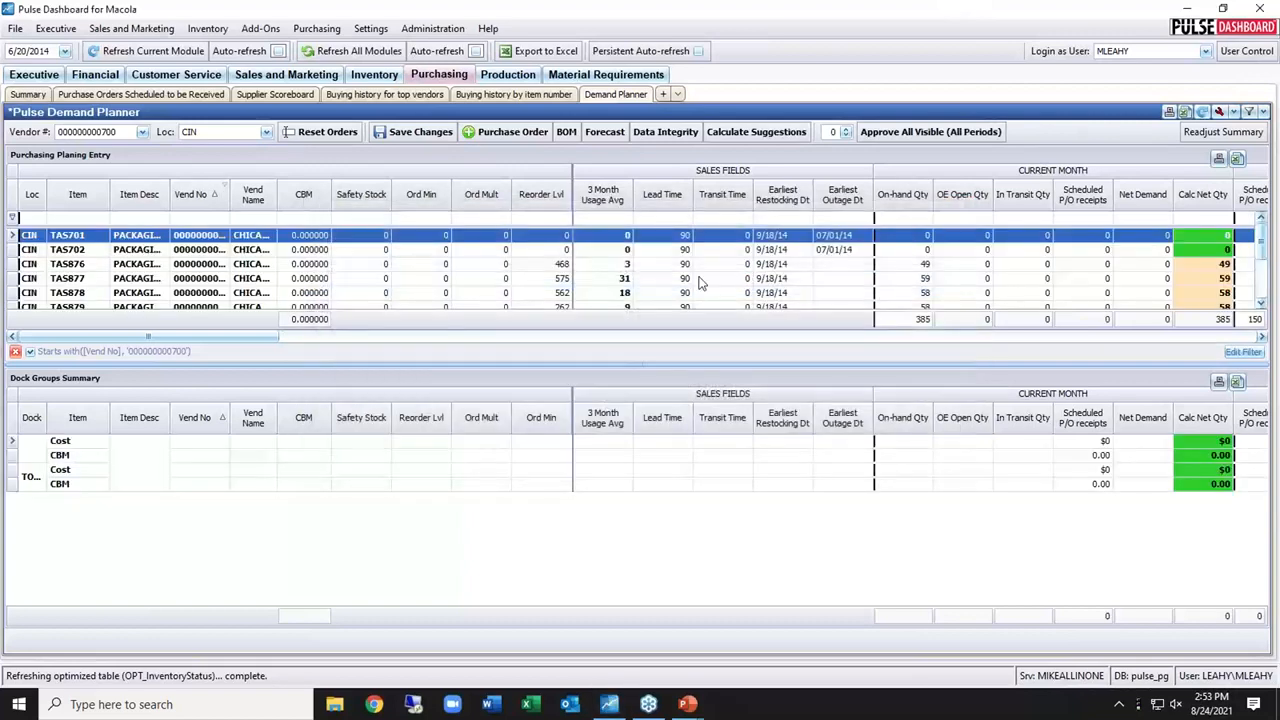
- Enlarge the Purchasing Planning Entry grid to fit all item rows and widen its Vend No column
drag(619, 363, 623, 427)
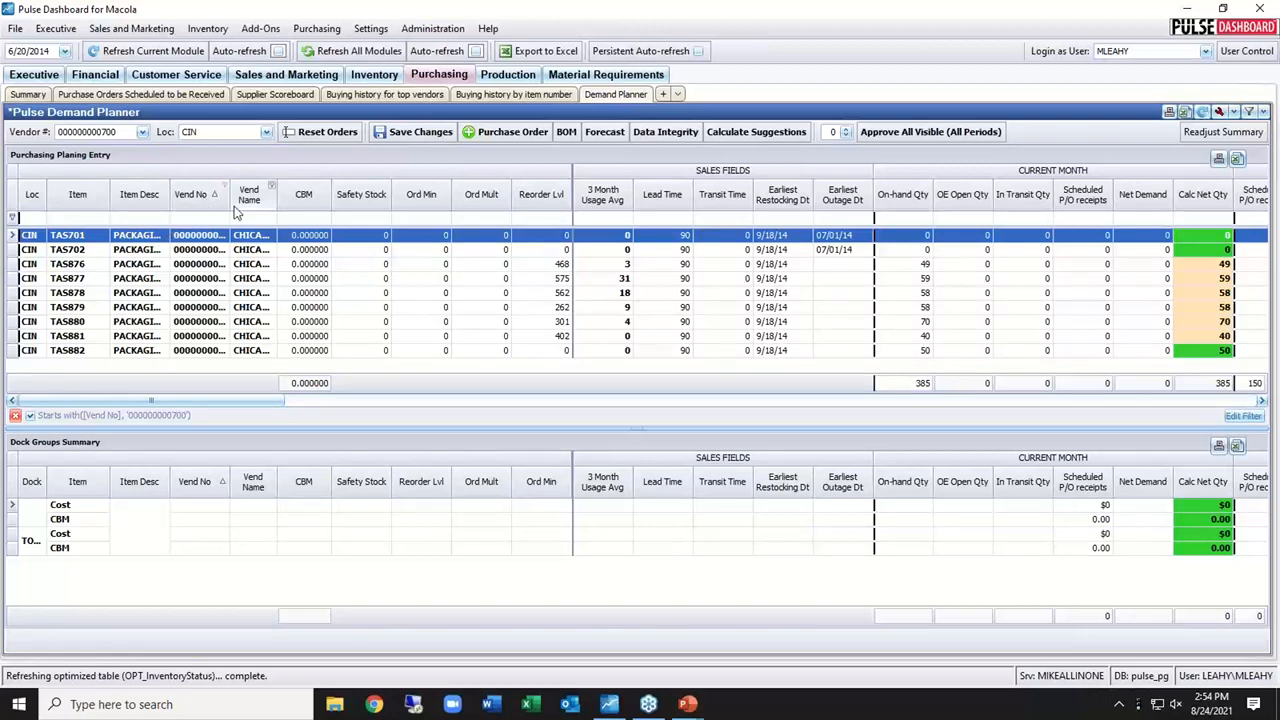
drag(230, 203, 252, 203)
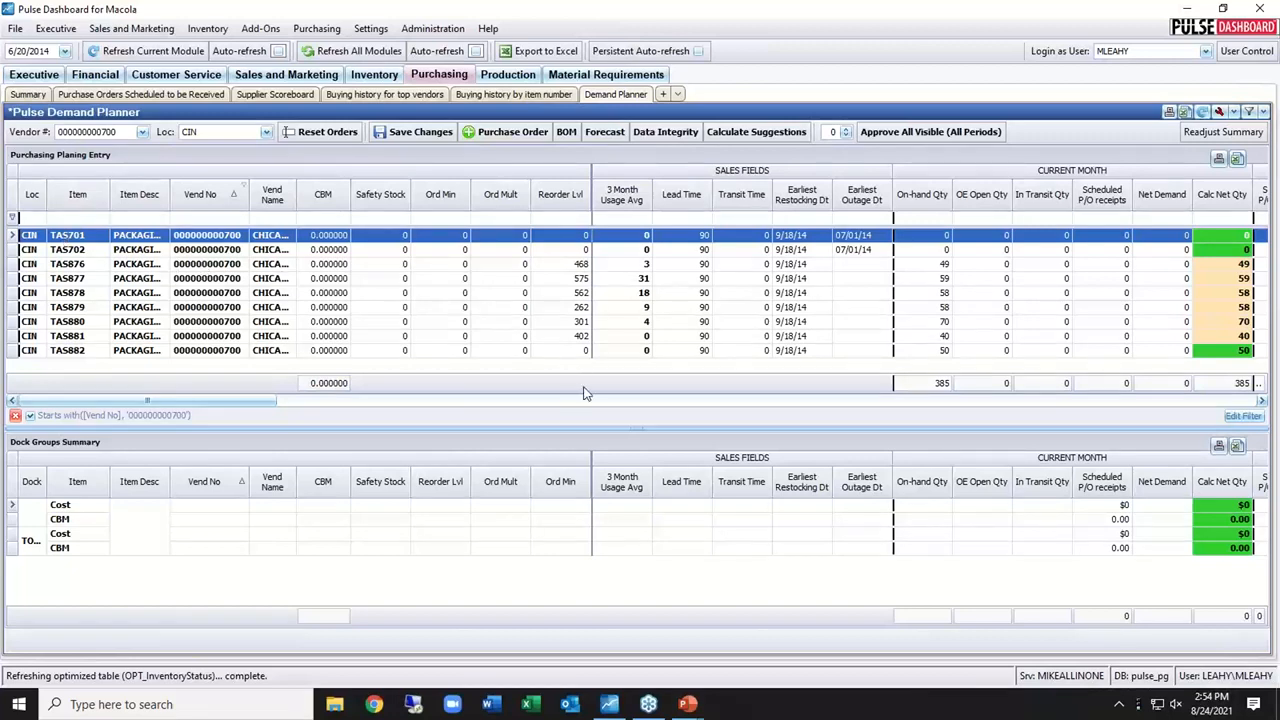
- Set the approval period to 3 and bring the Month 3 - September columns into view
click(846, 129)
click(846, 129)
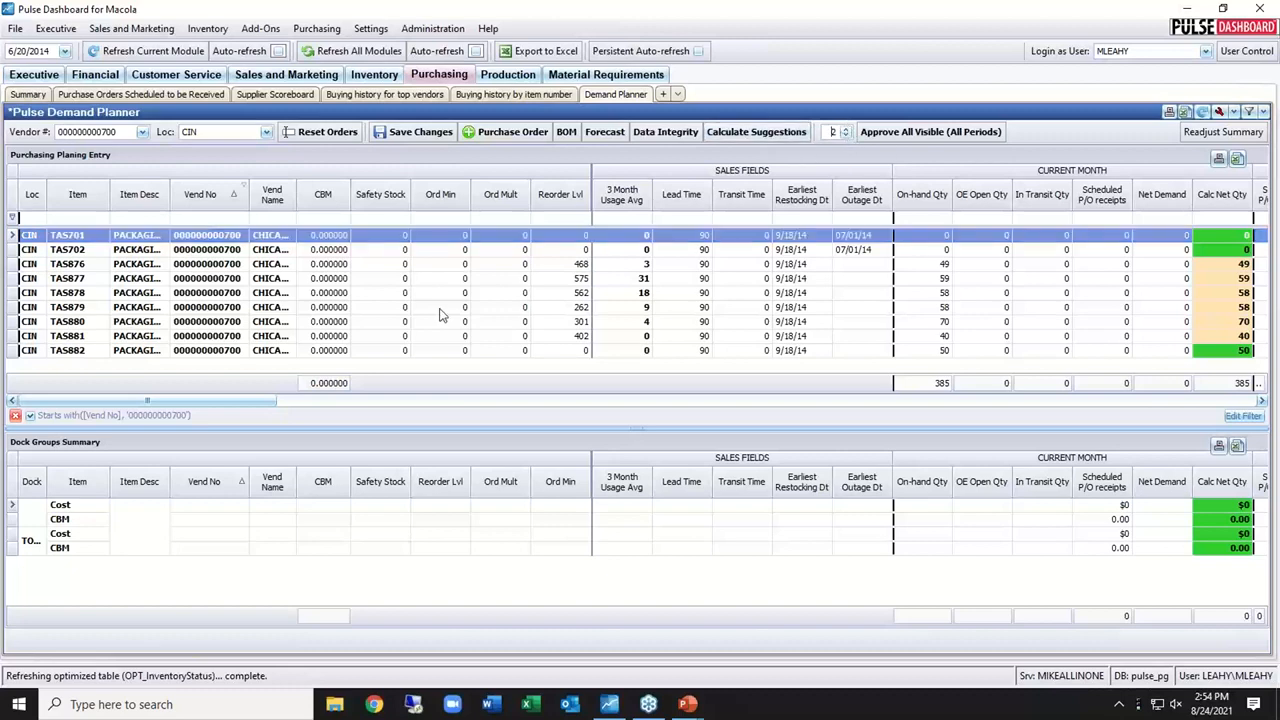
click(846, 128)
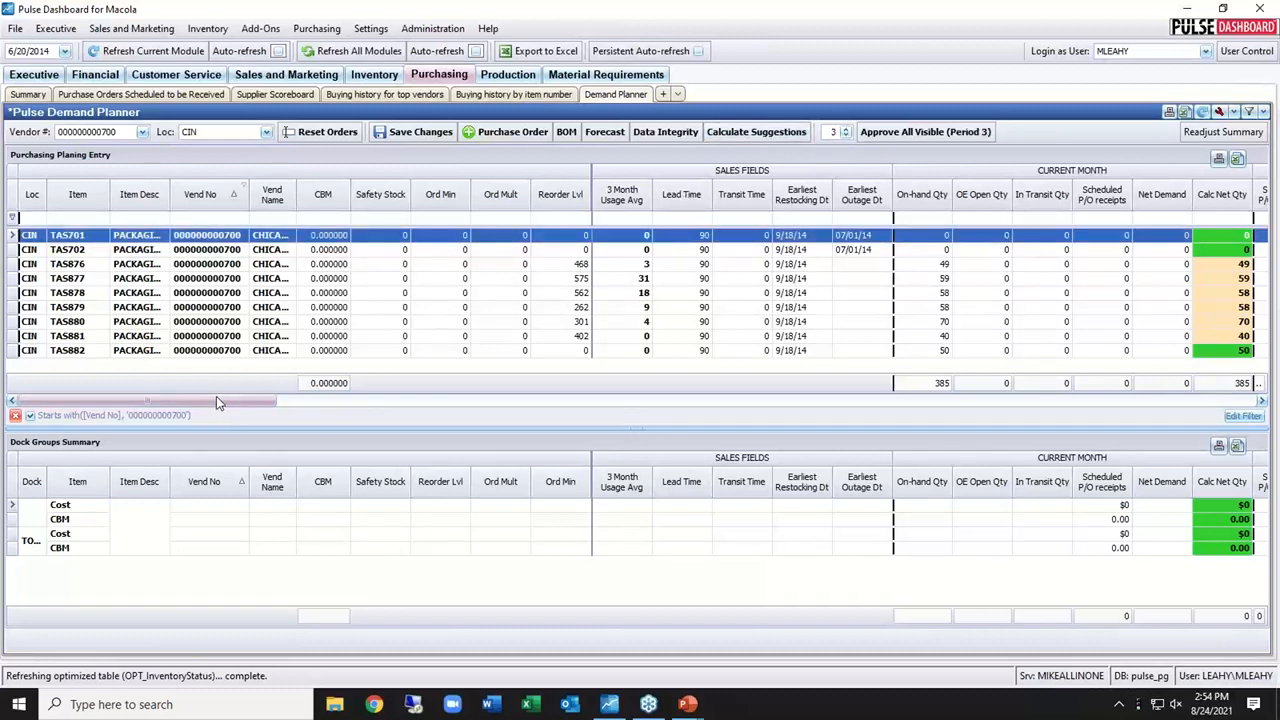
drag(216, 399, 763, 401)
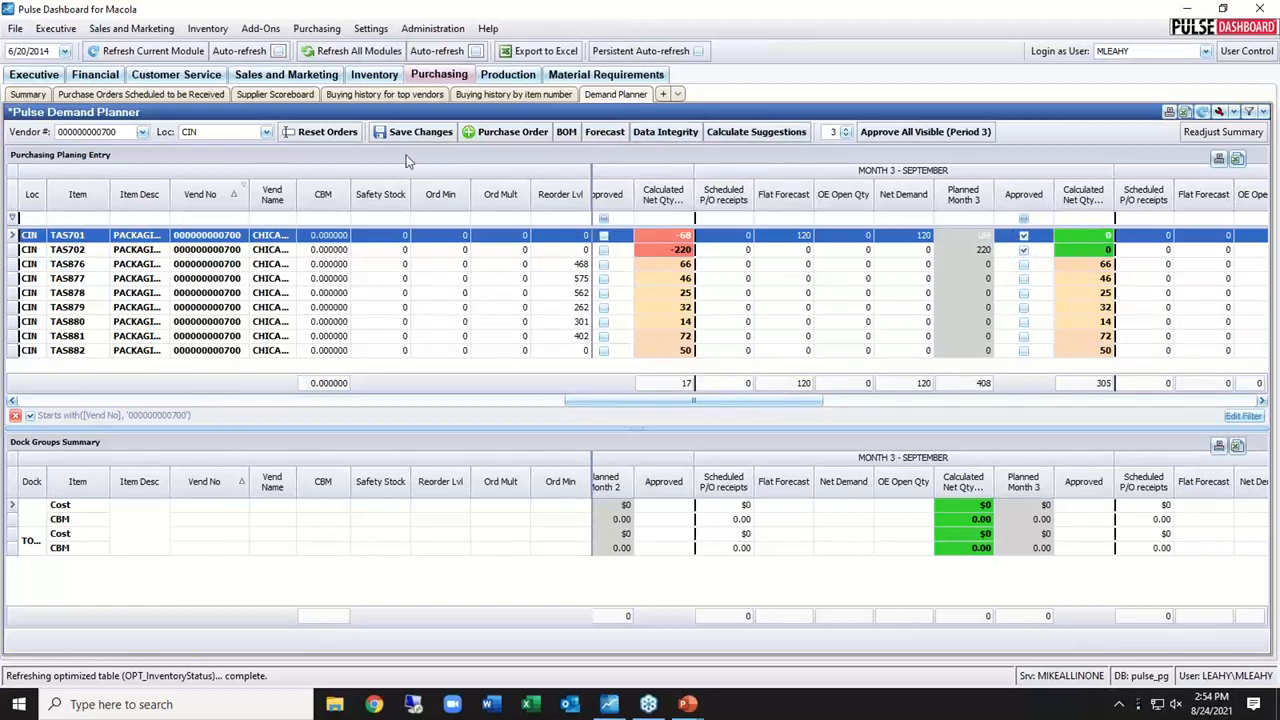
- Generate a draft purchase order for Chicago Box Company at location CIN for the 9/1/2014 period
click(510, 132)
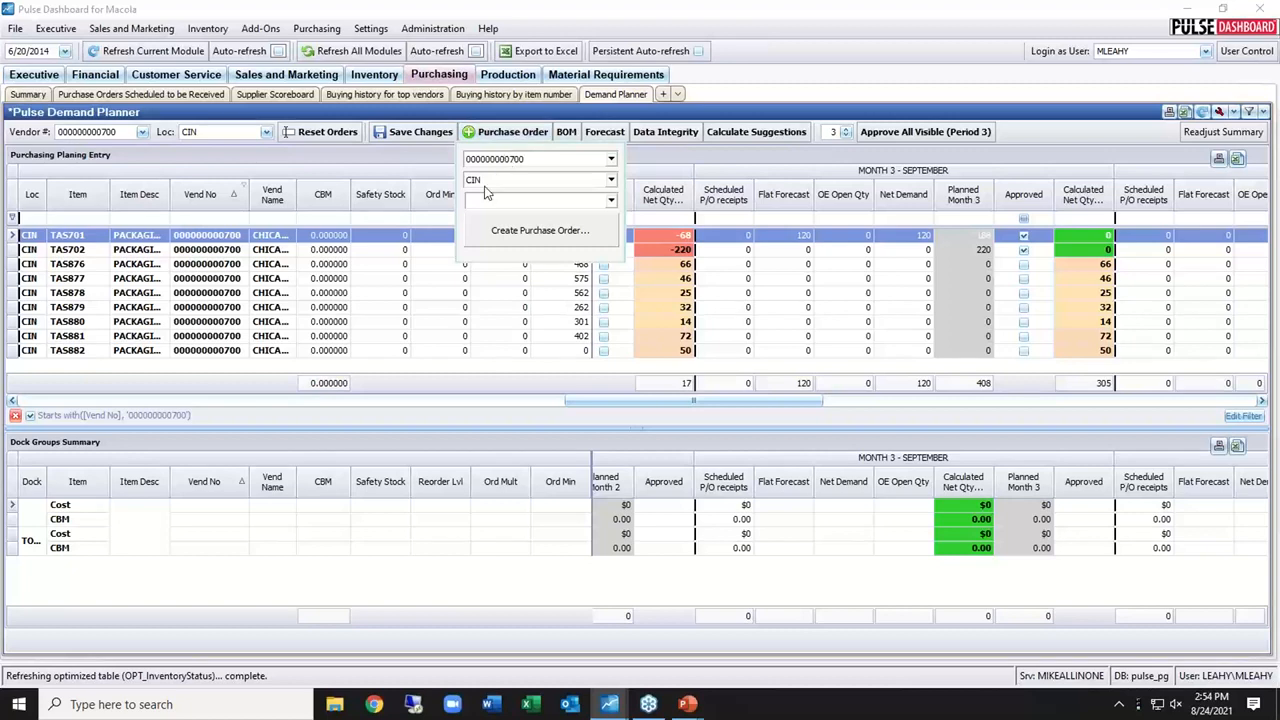
click(487, 201)
click(508, 260)
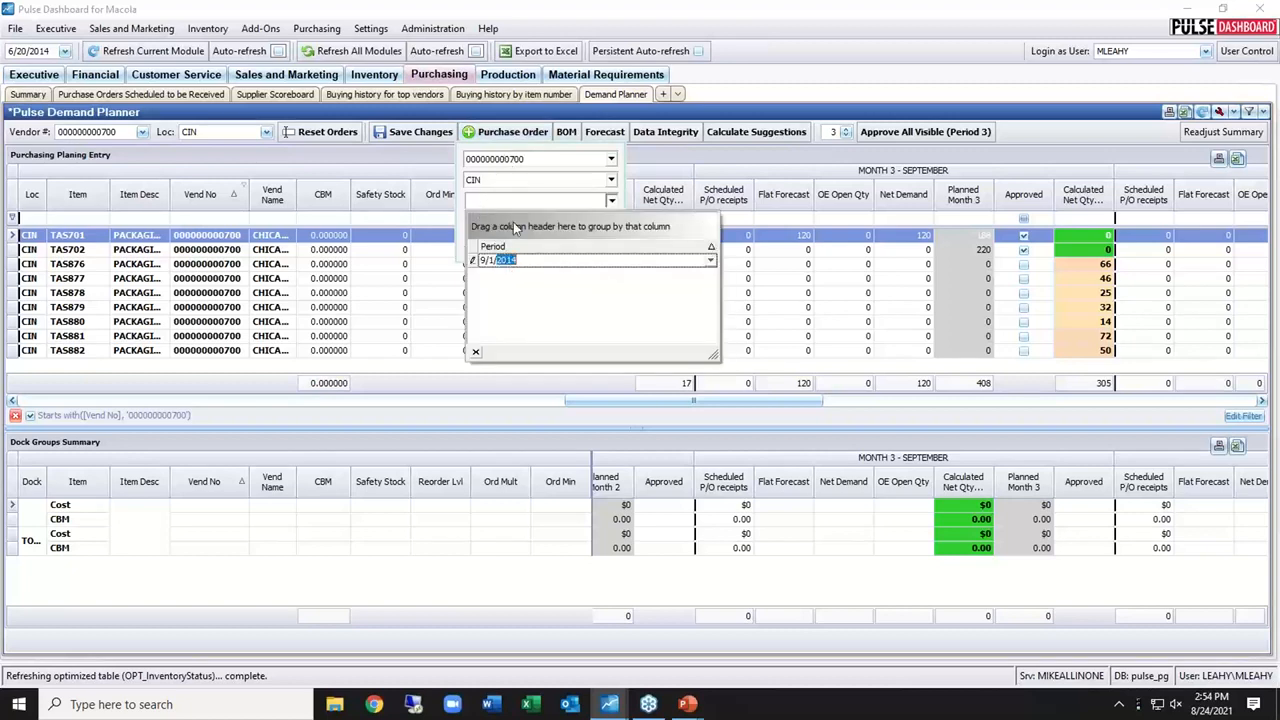
click(515, 205)
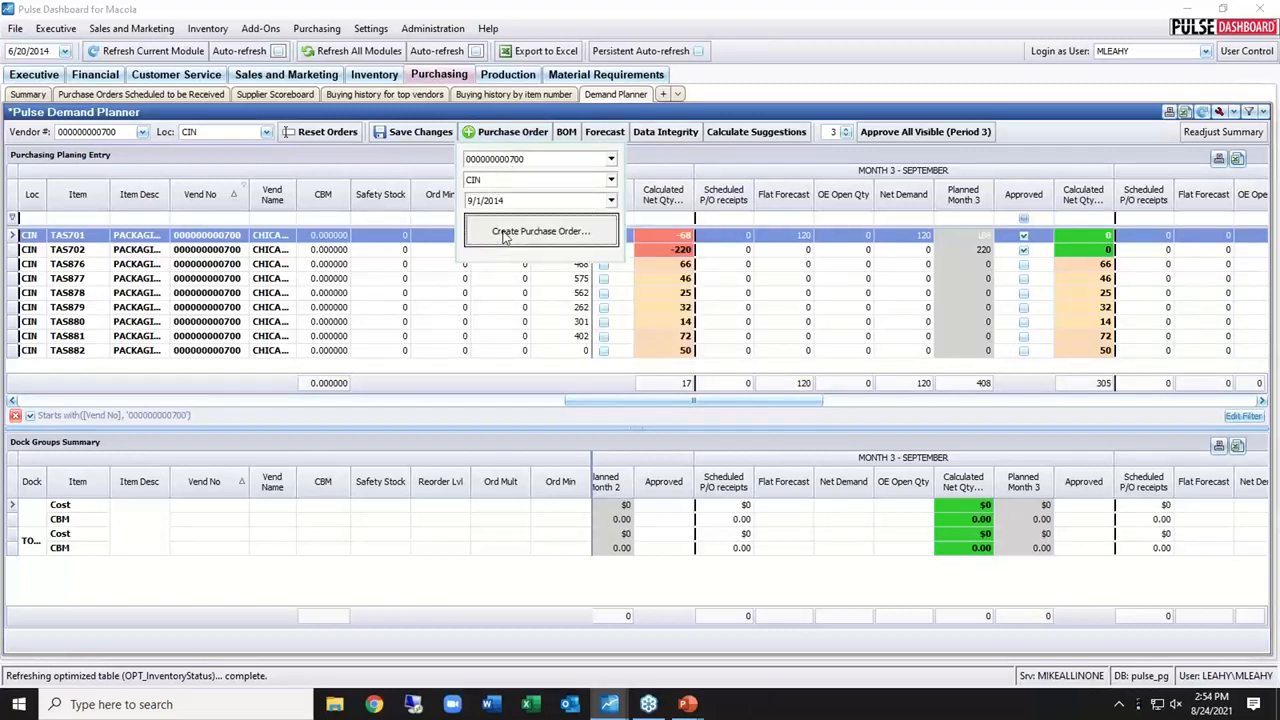
click(505, 233)
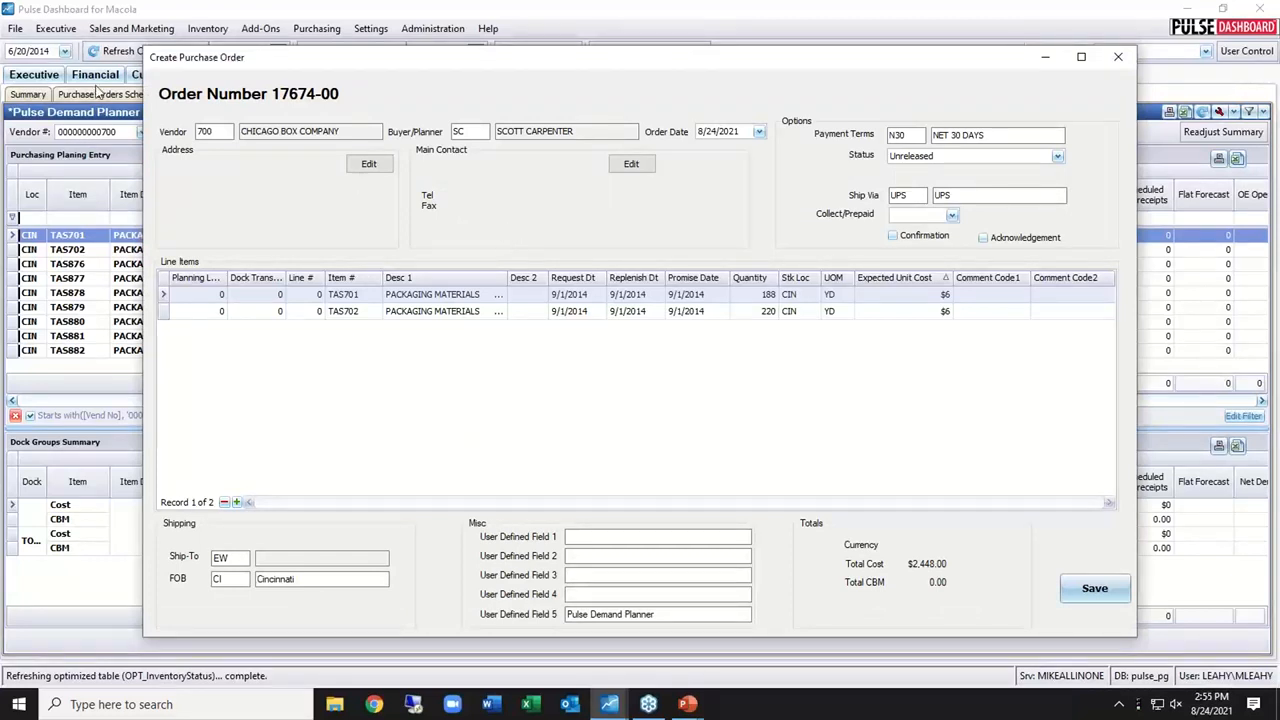
- Browse the vendor choices in the draft purchase order and close the order without saving
click(222, 133)
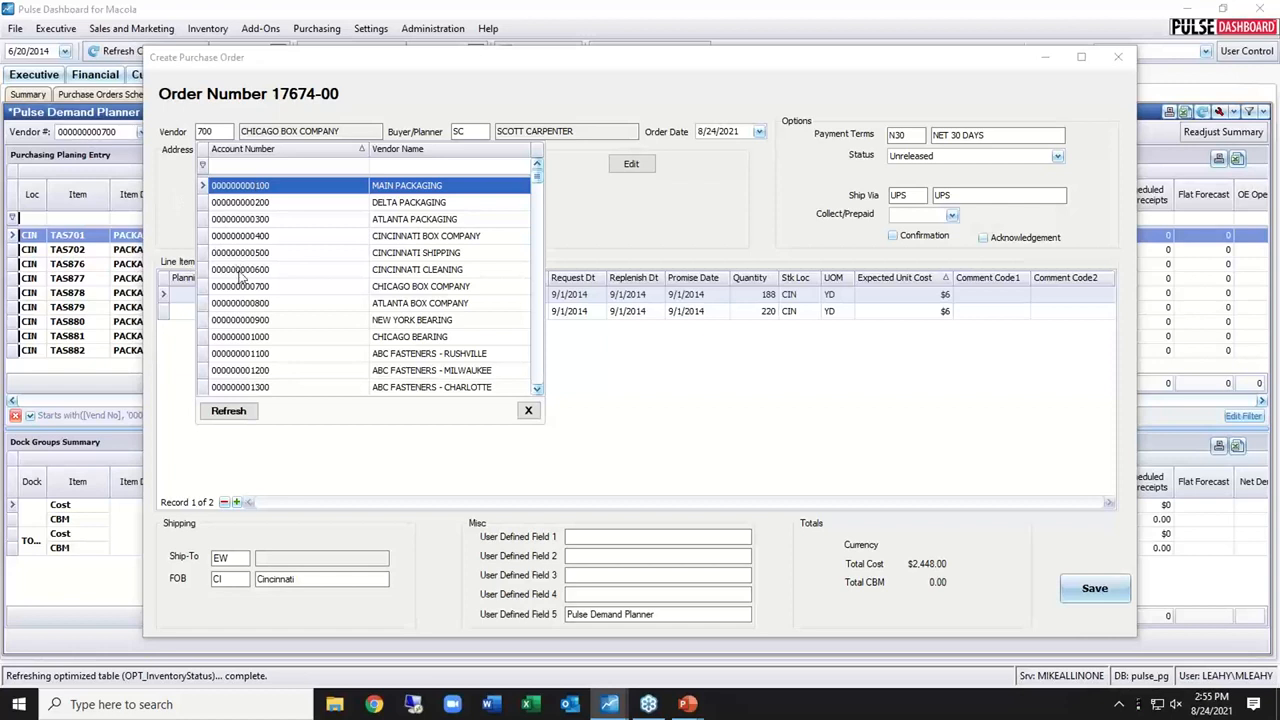
click(173, 220)
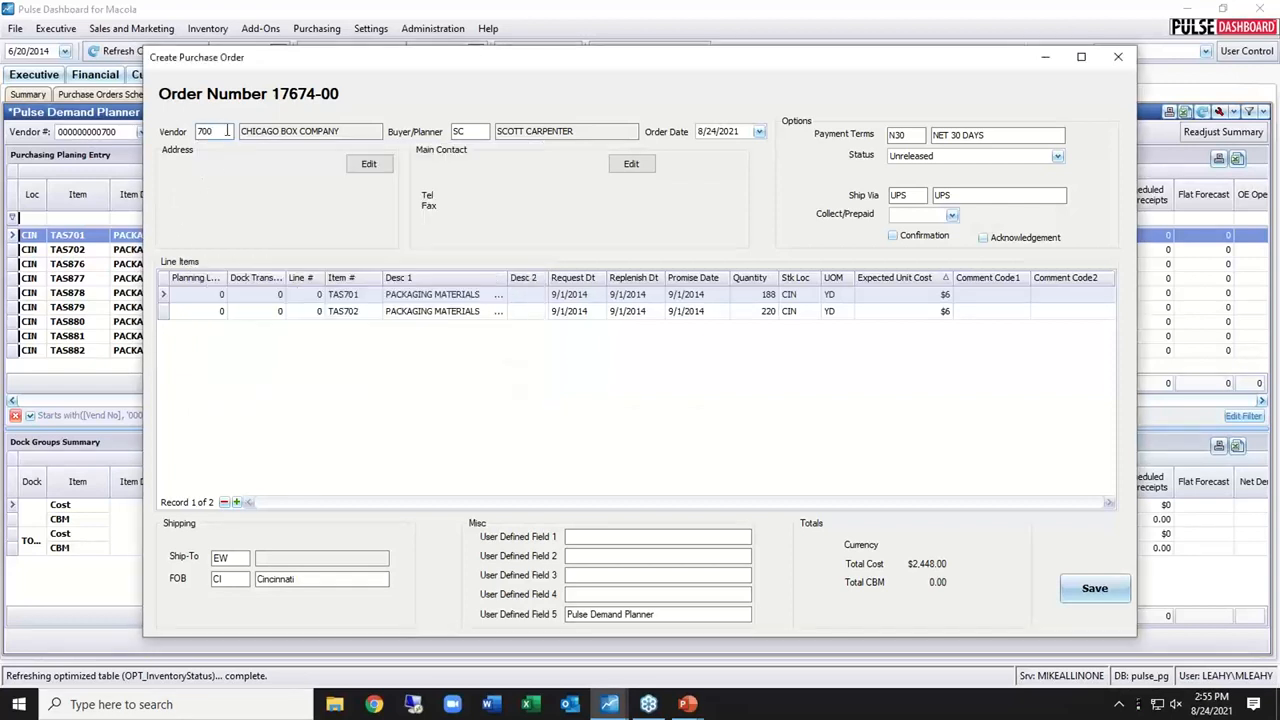
click(230, 133)
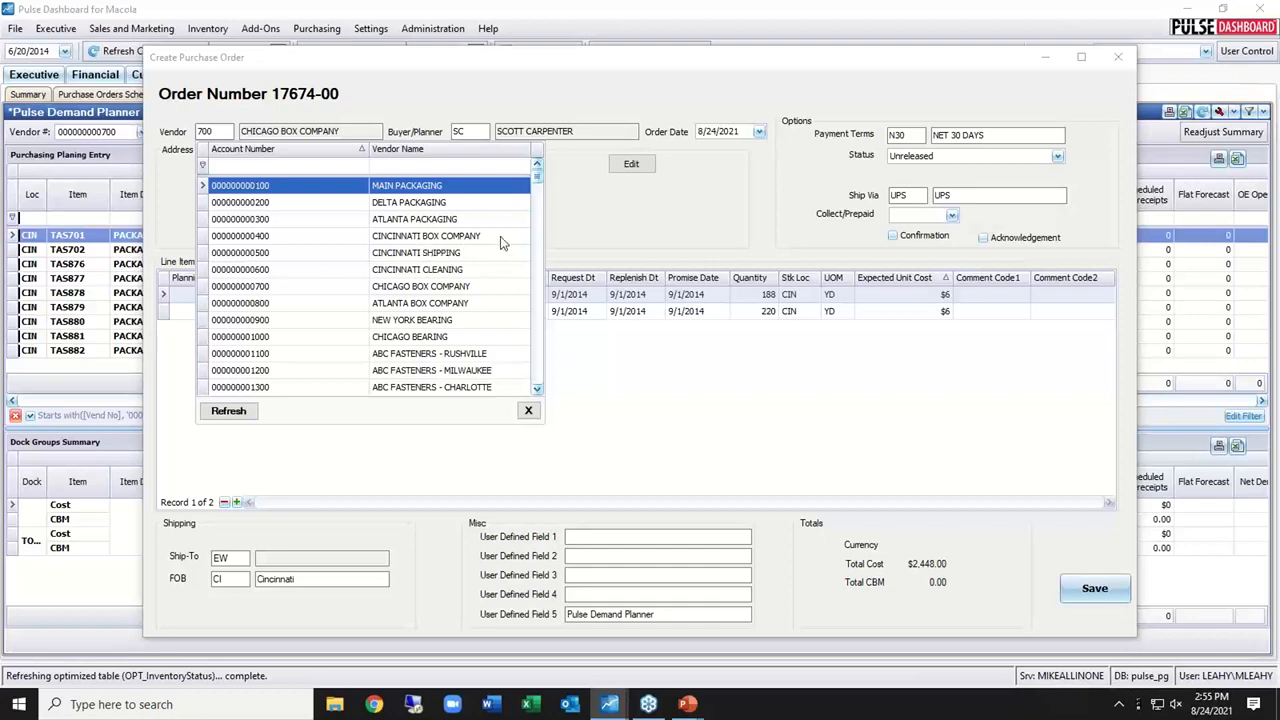
click(604, 250)
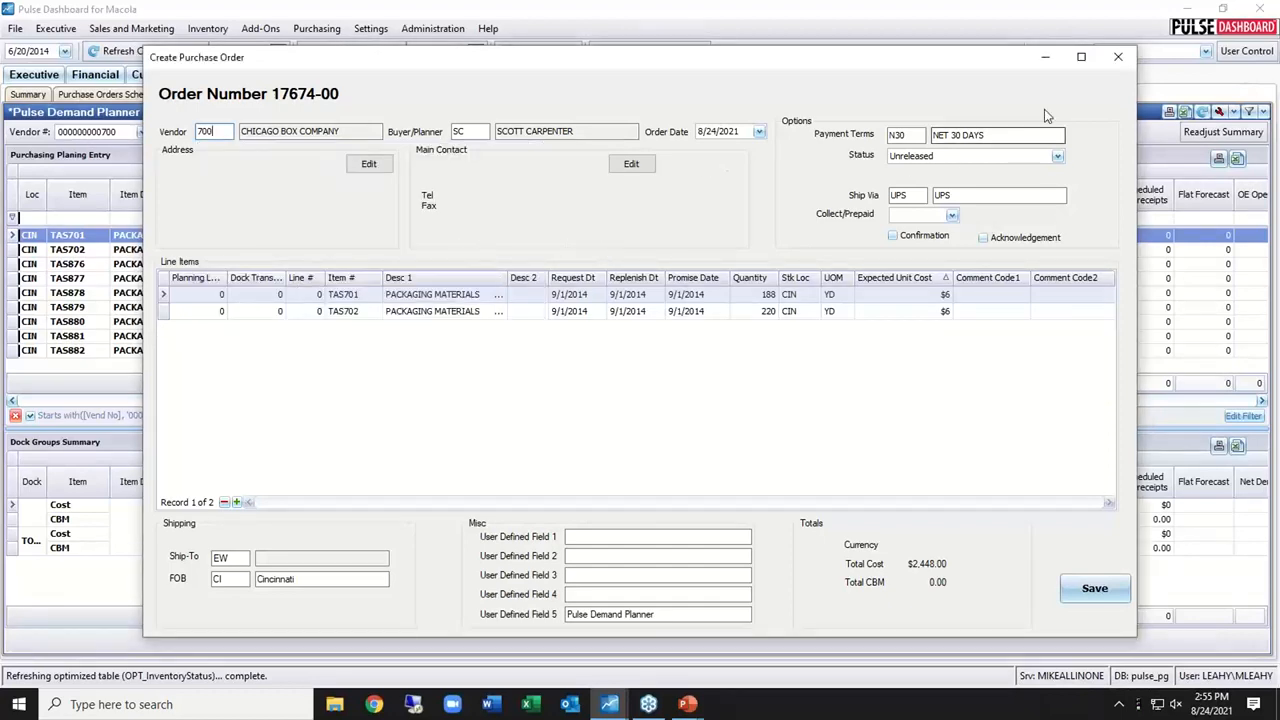
click(1119, 61)
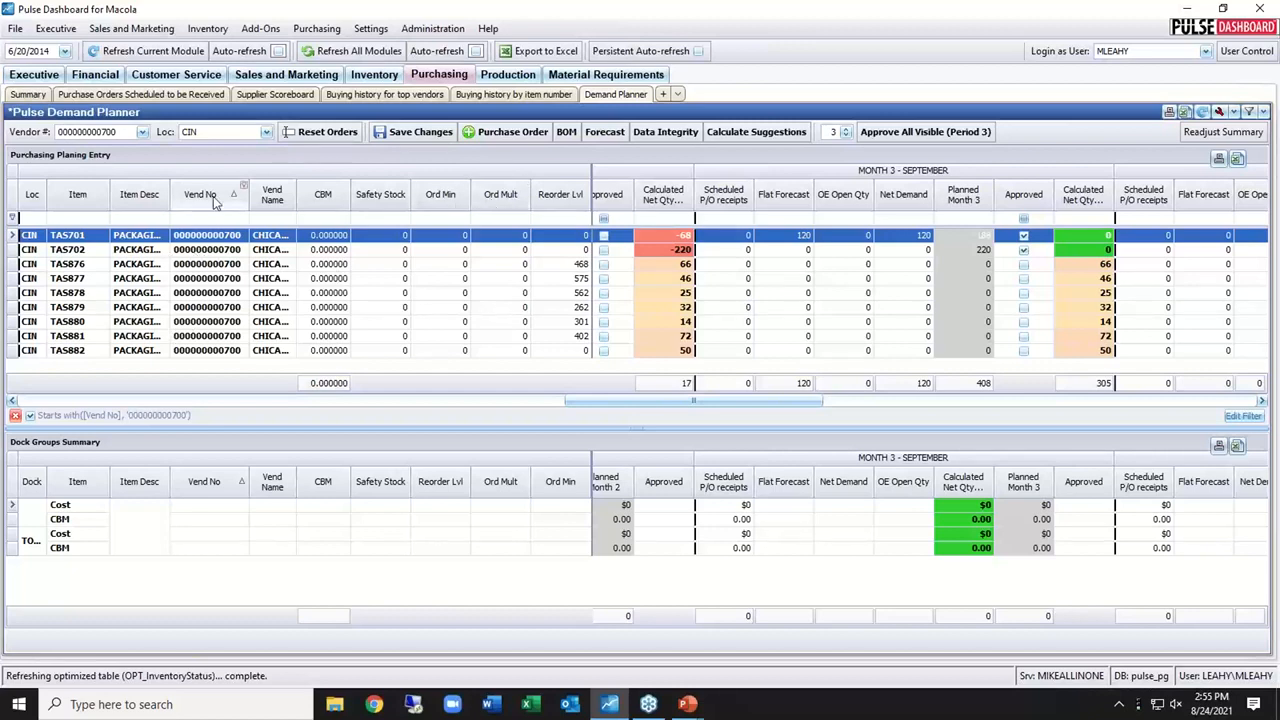
- Open the Purchase Order Generator and maximize its window
click(318, 30)
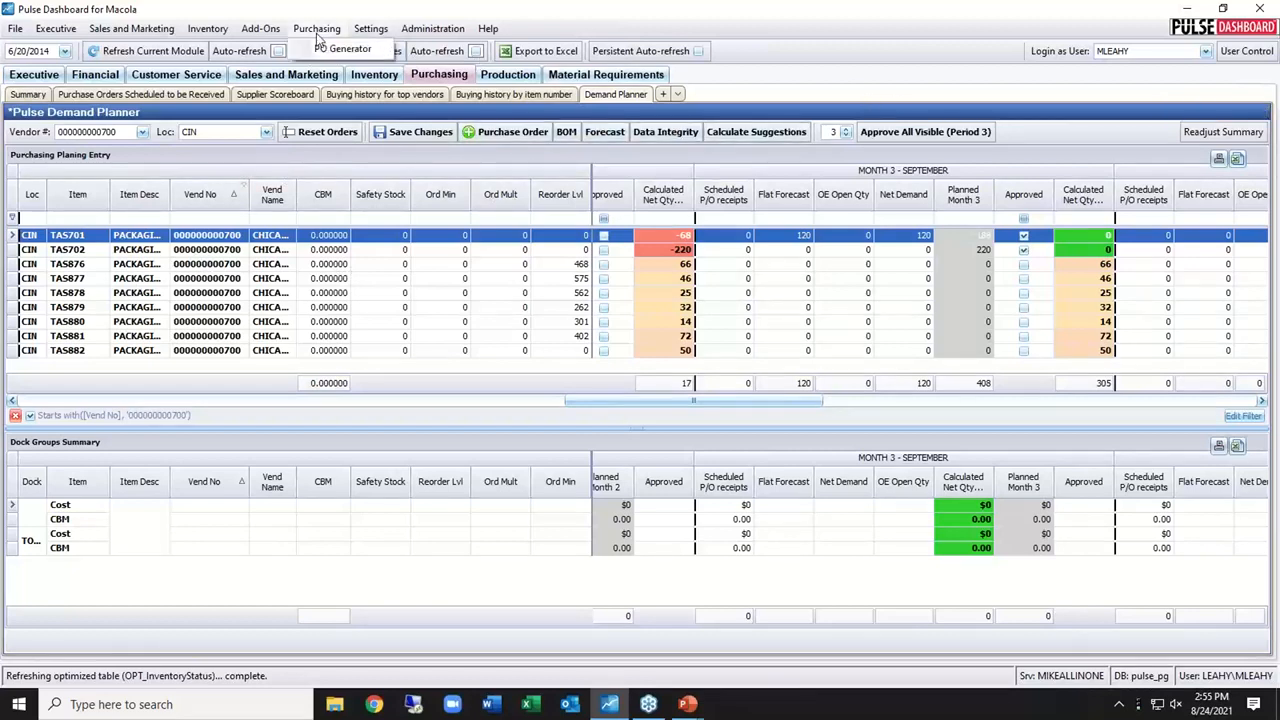
click(337, 50)
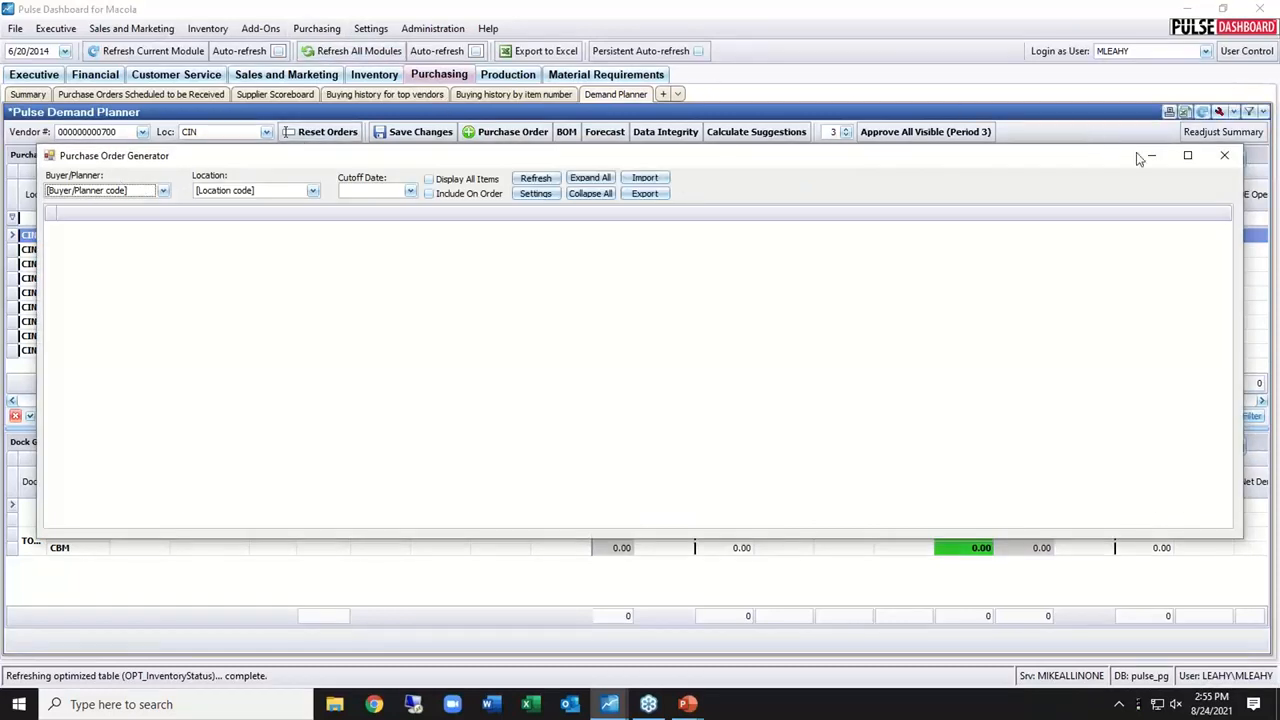
click(1187, 155)
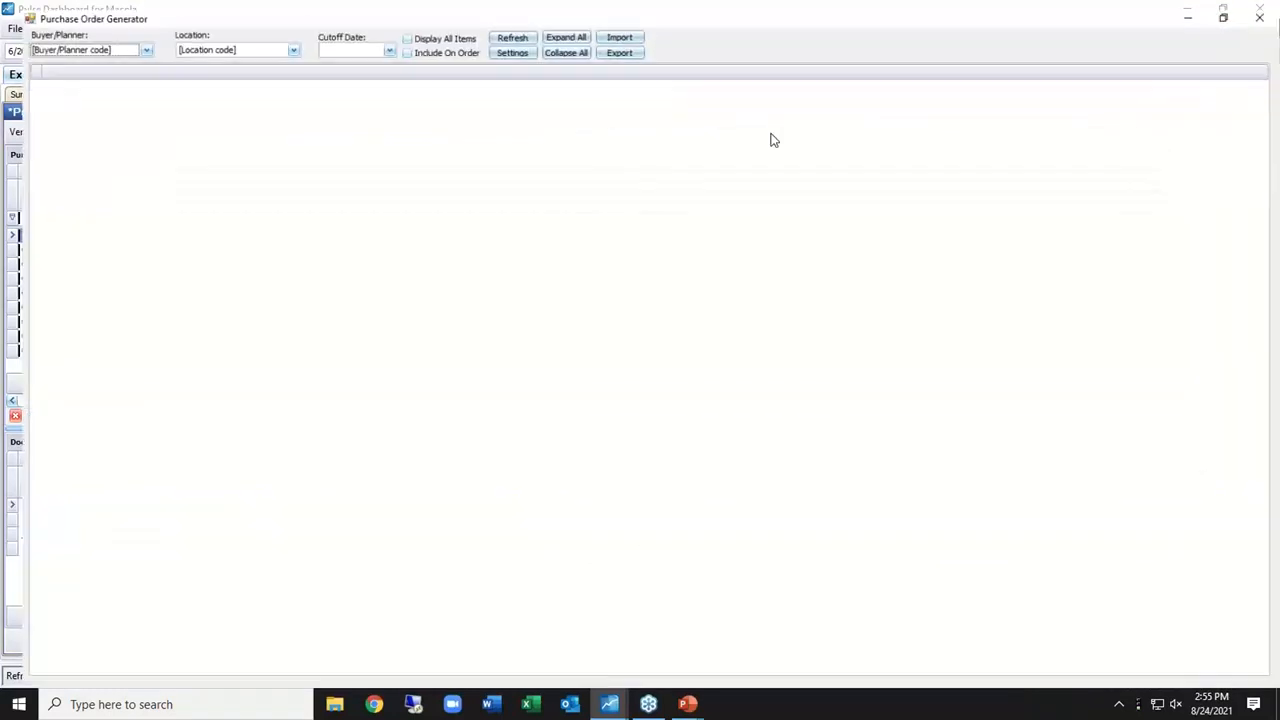
- Load the vendor list for buyer/planner code PB at the Cincinnati location
click(42, 42)
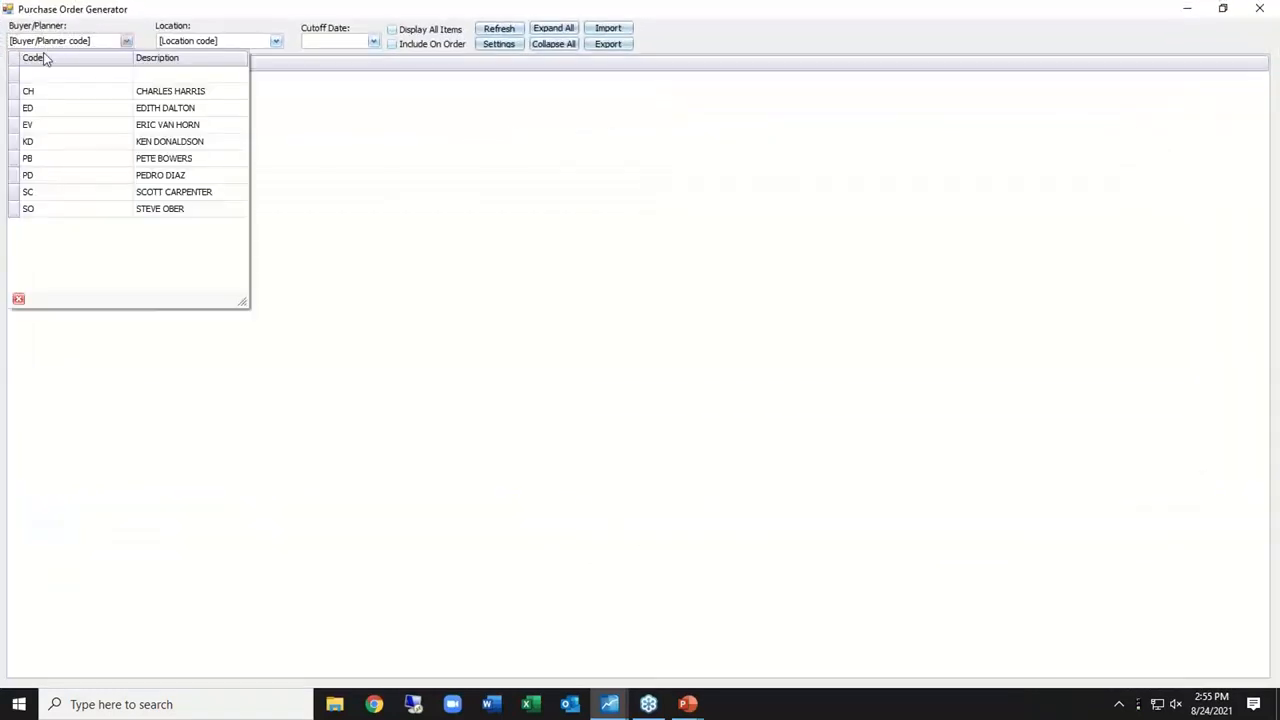
click(73, 168)
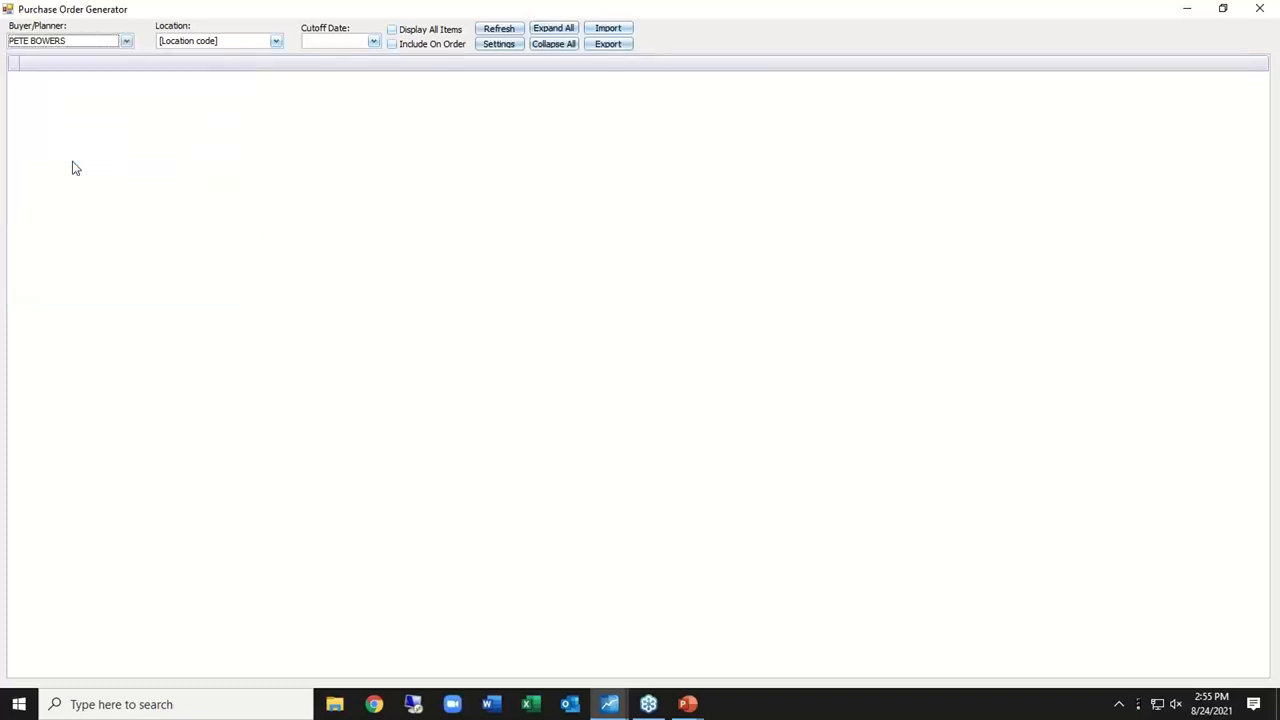
click(190, 44)
click(184, 125)
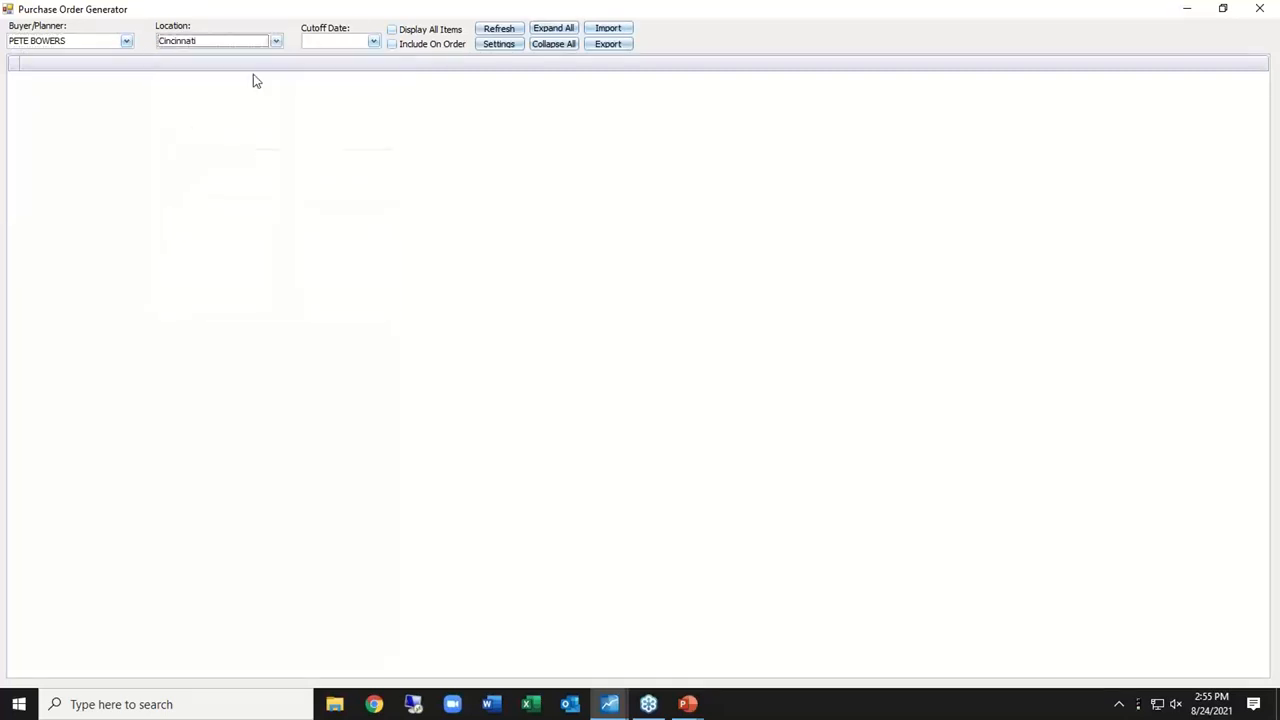
click(503, 30)
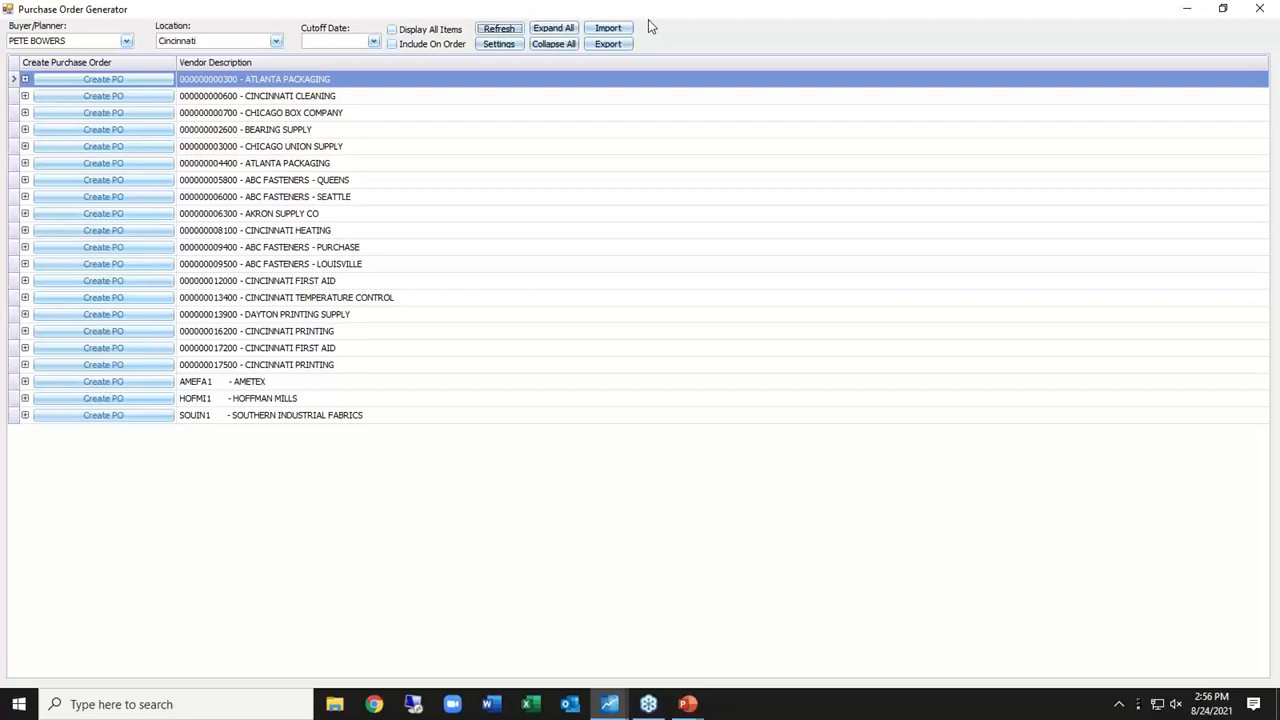
- Examine the item details under Atlanta Packaging, Cincinnati Cleaning, Bearing Supply and Chicago Union Supply
click(25, 79)
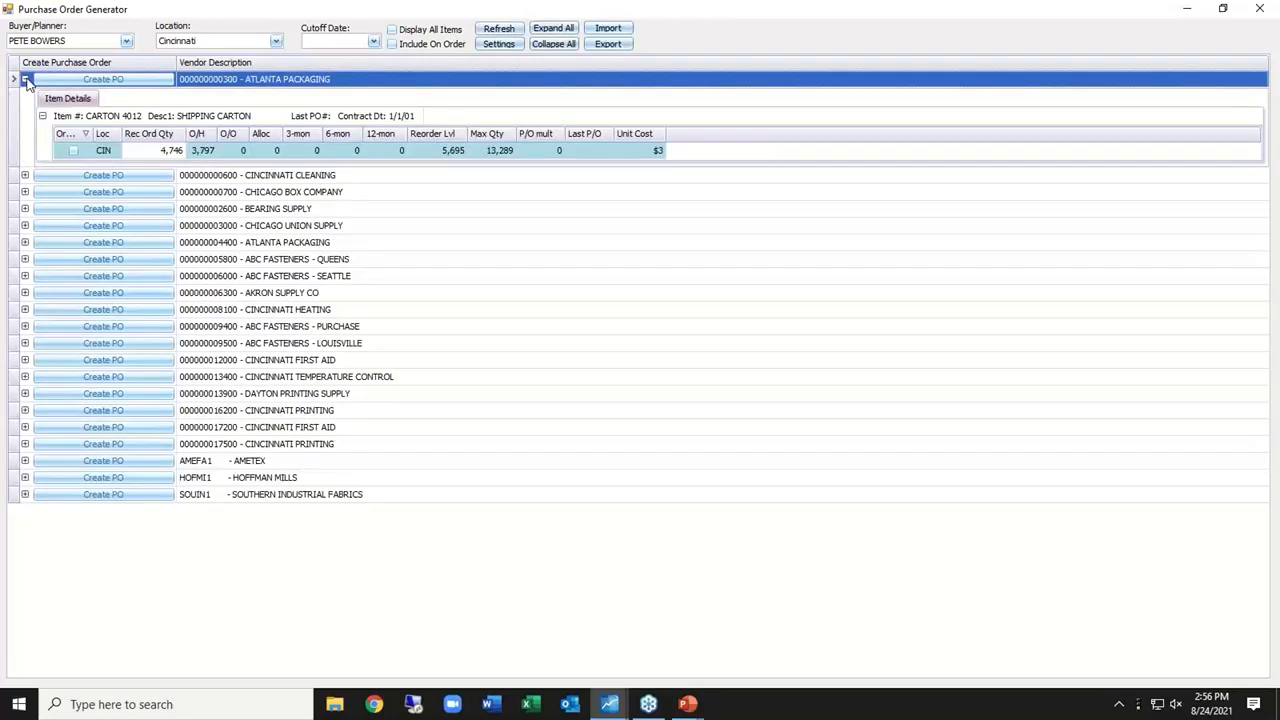
click(25, 176)
click(25, 176)
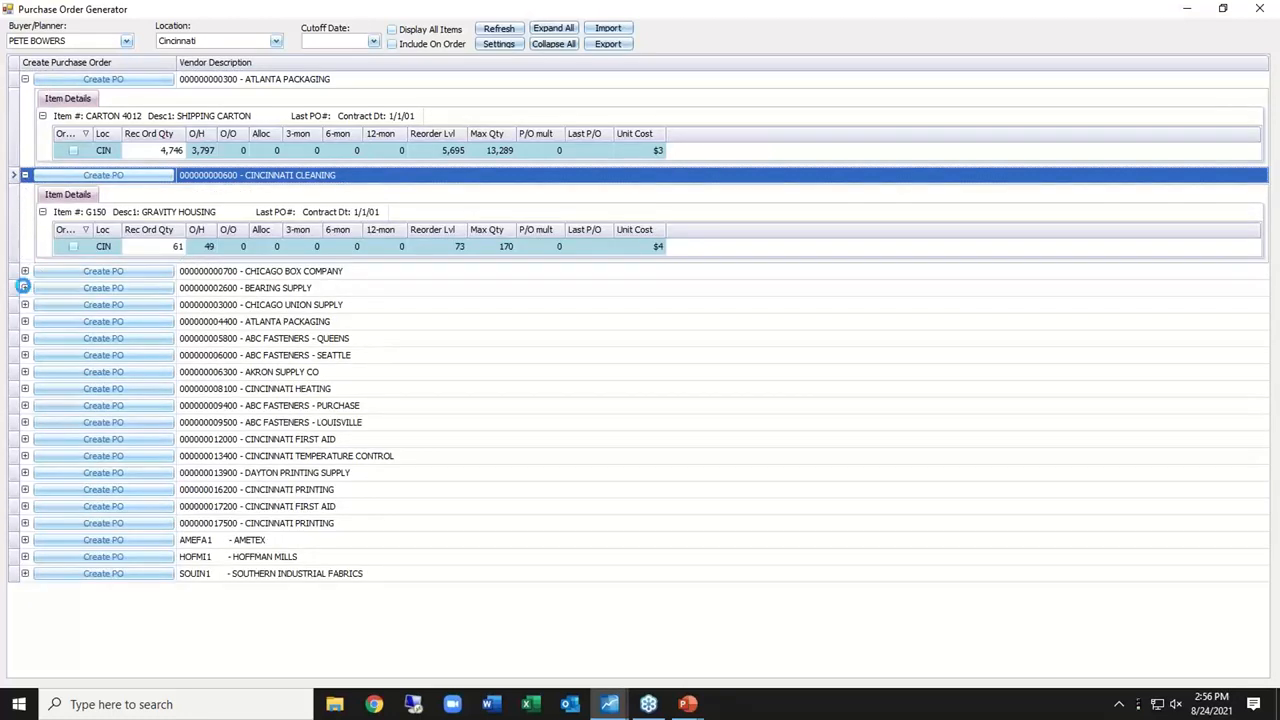
click(25, 288)
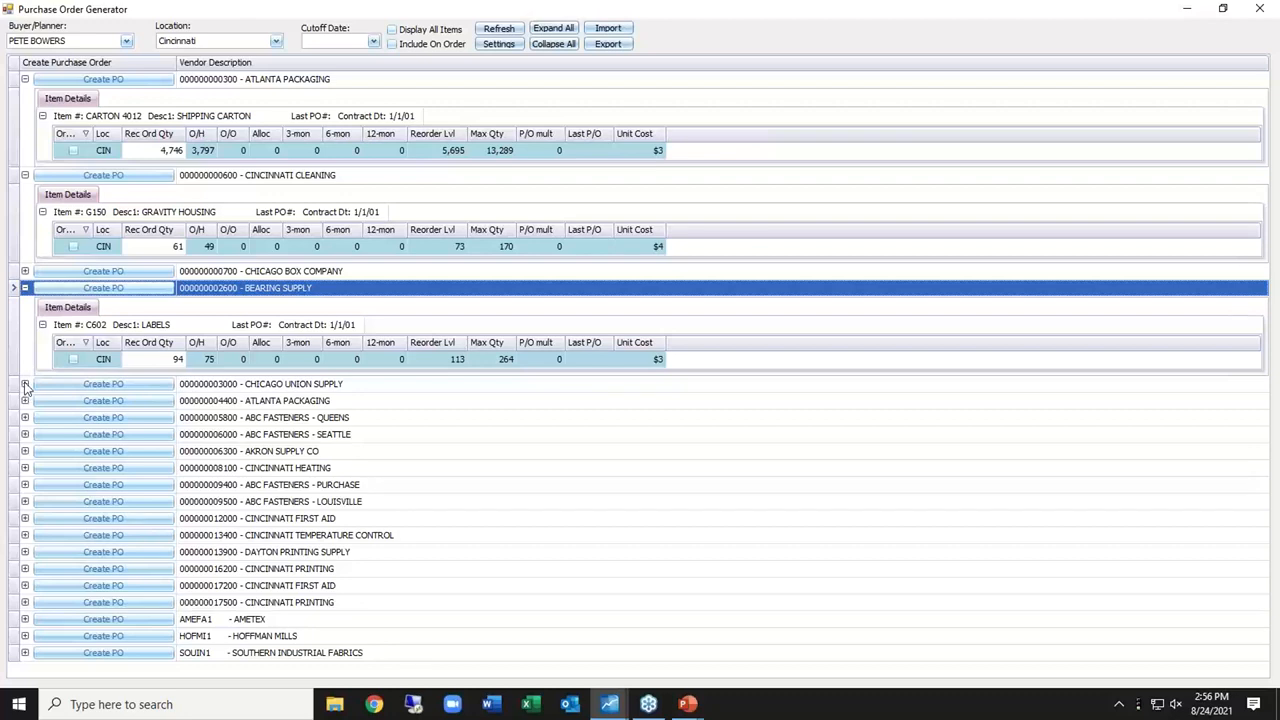
click(25, 385)
click(25, 385)
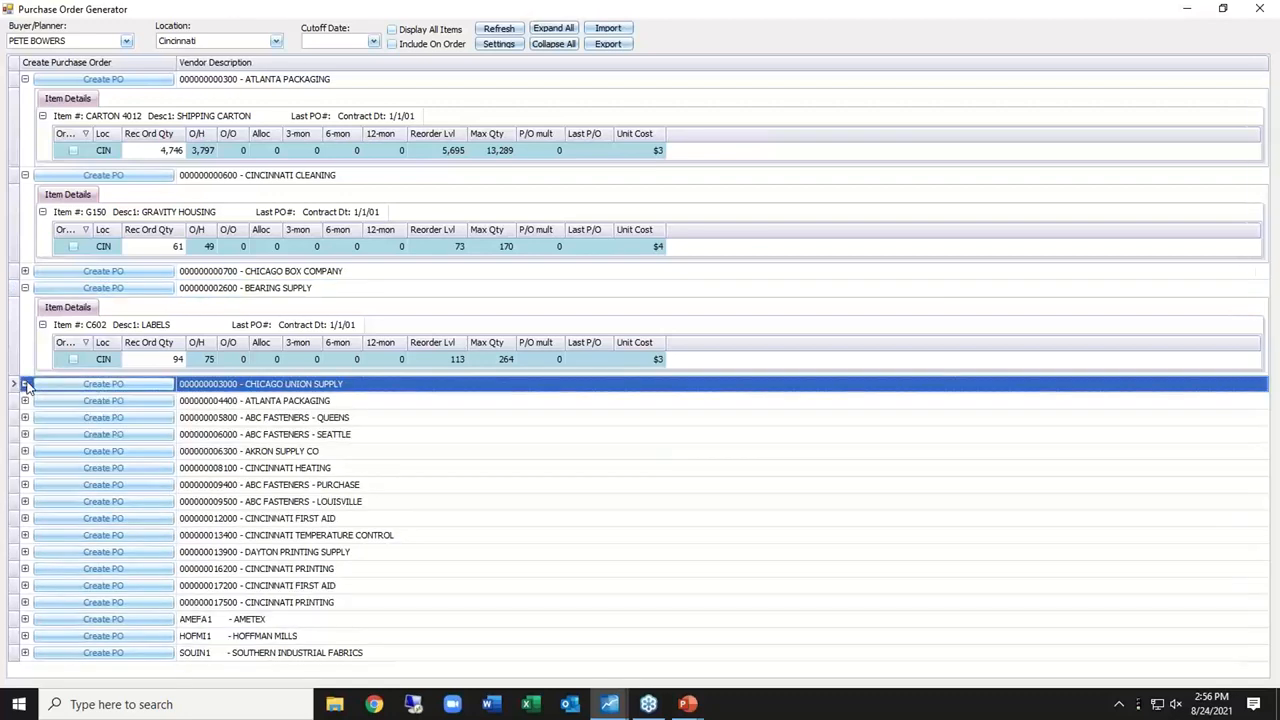
click(25, 288)
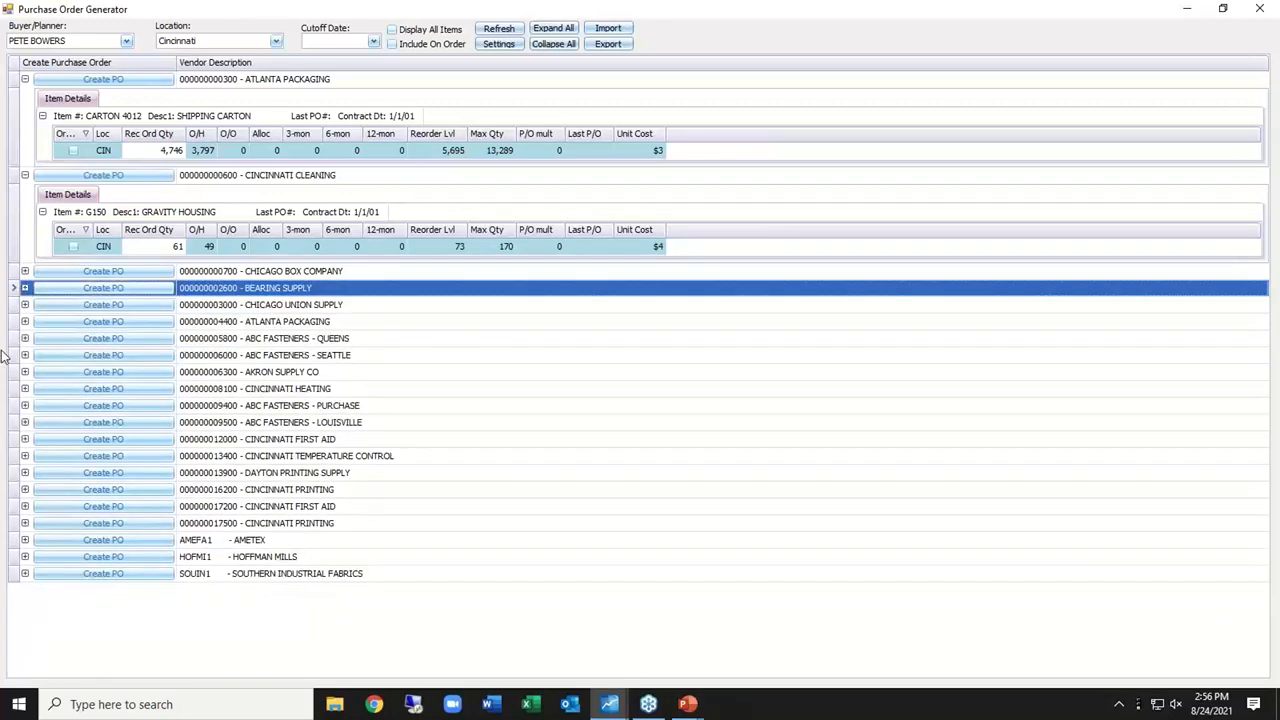
click(25, 305)
click(26, 305)
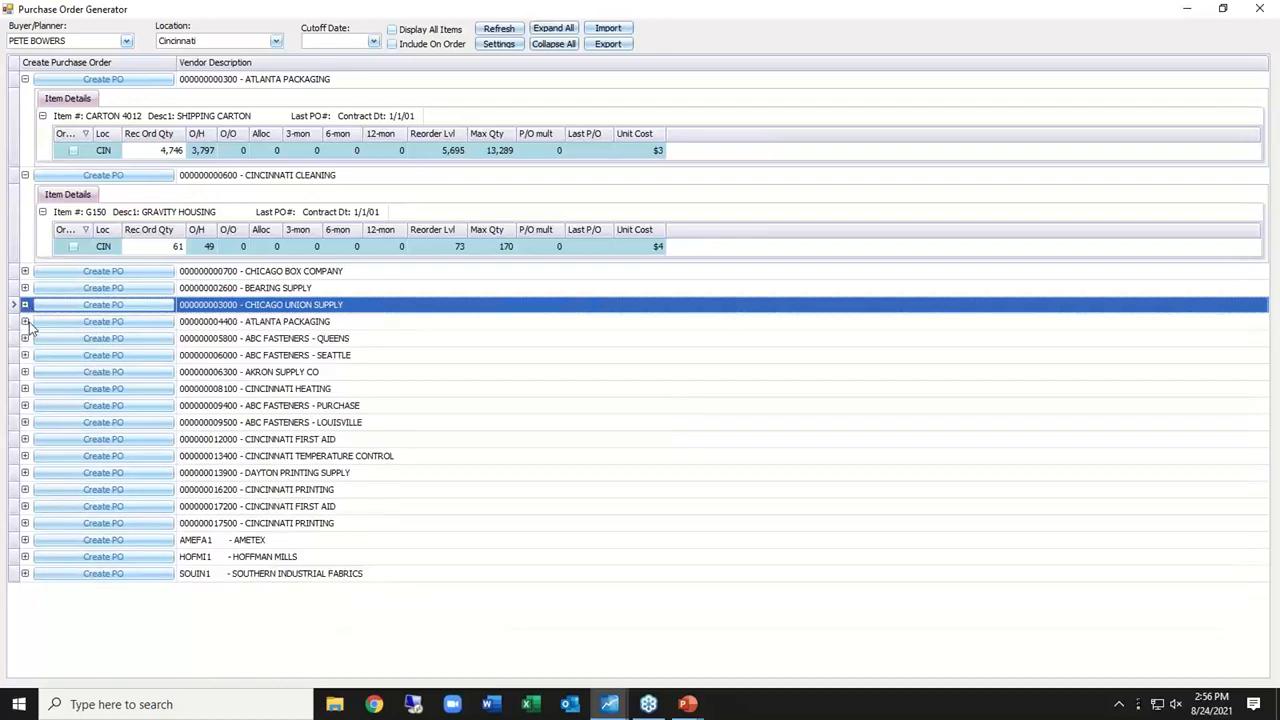
click(25, 321)
click(25, 321)
- Expand ABC Fasteners - Queens to show its recommended order quantities by item
click(25, 338)
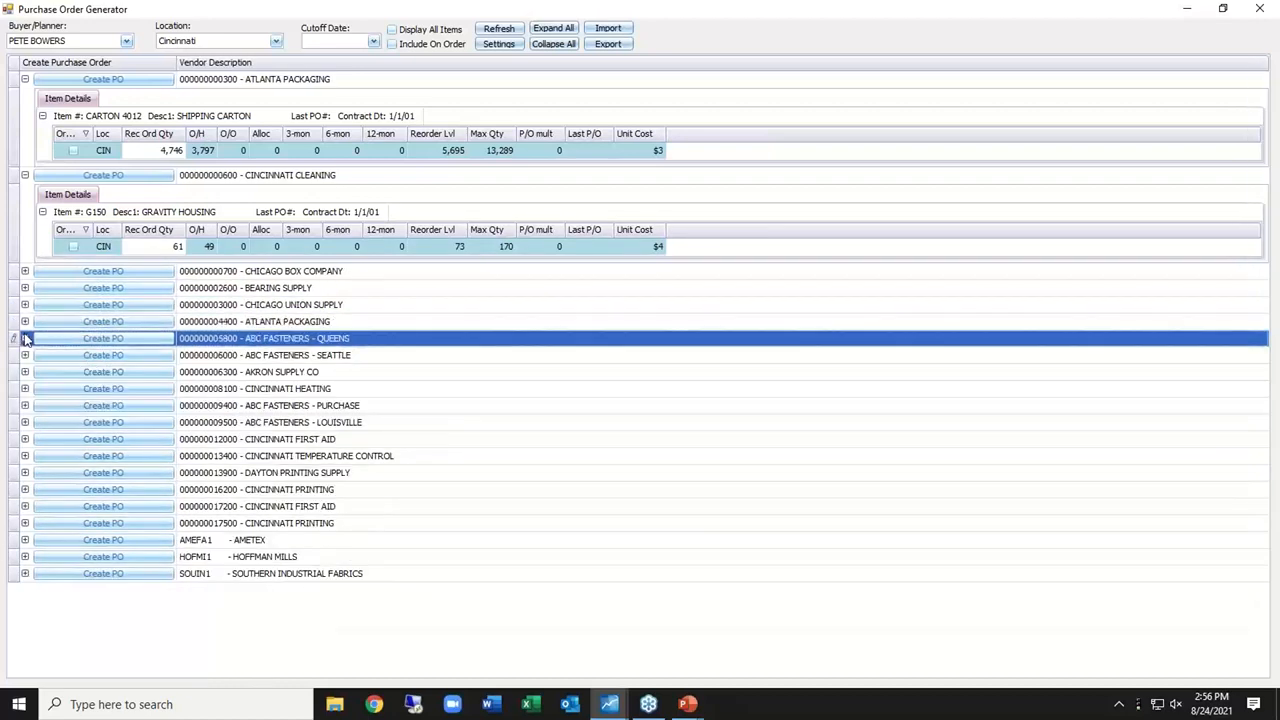
click(25, 338)
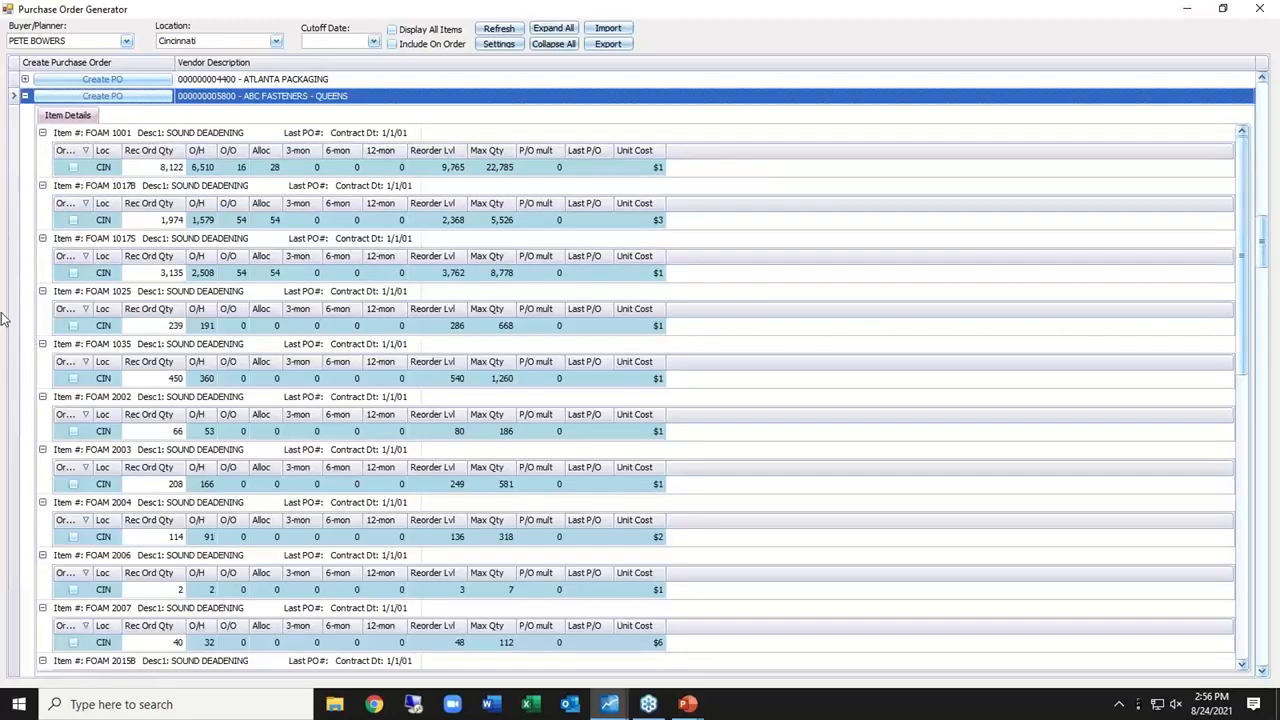
scroll(43, 292, up, 2)
scroll(43, 292, down, 2)
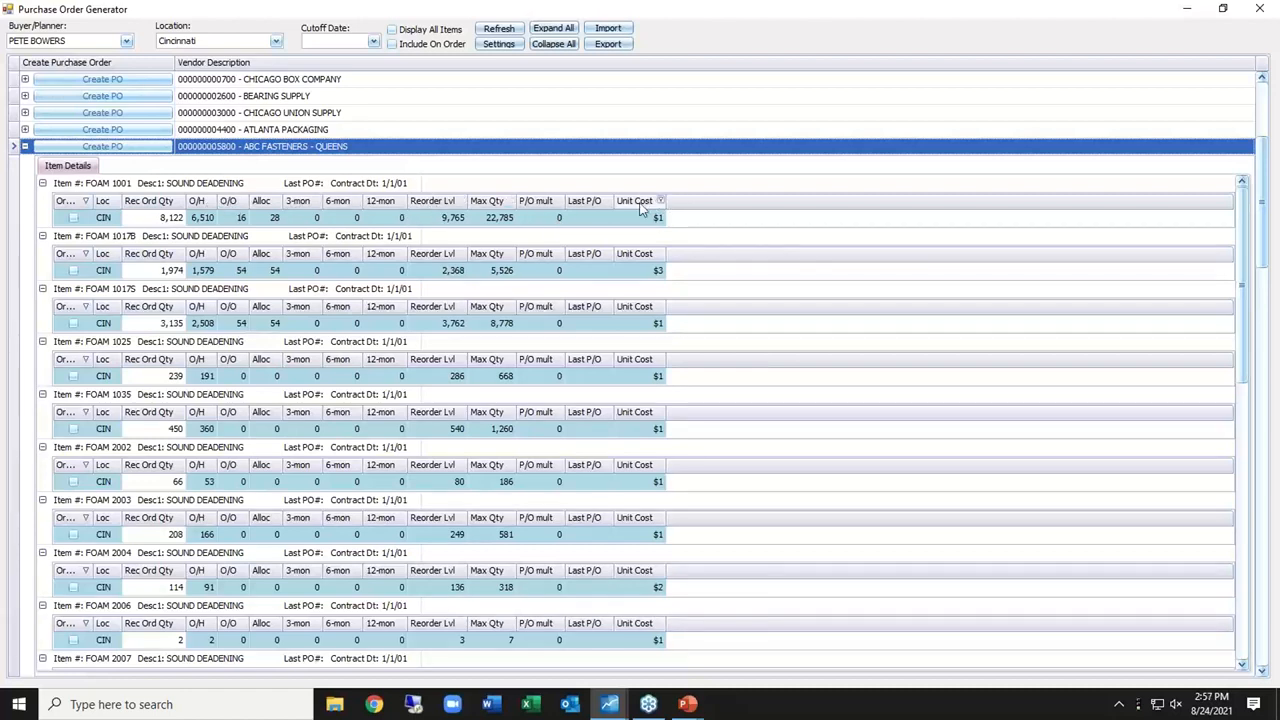
- Set the recommended order quantity of item FOAM 1001 to 9000 and mark it for ordering
click(158, 219)
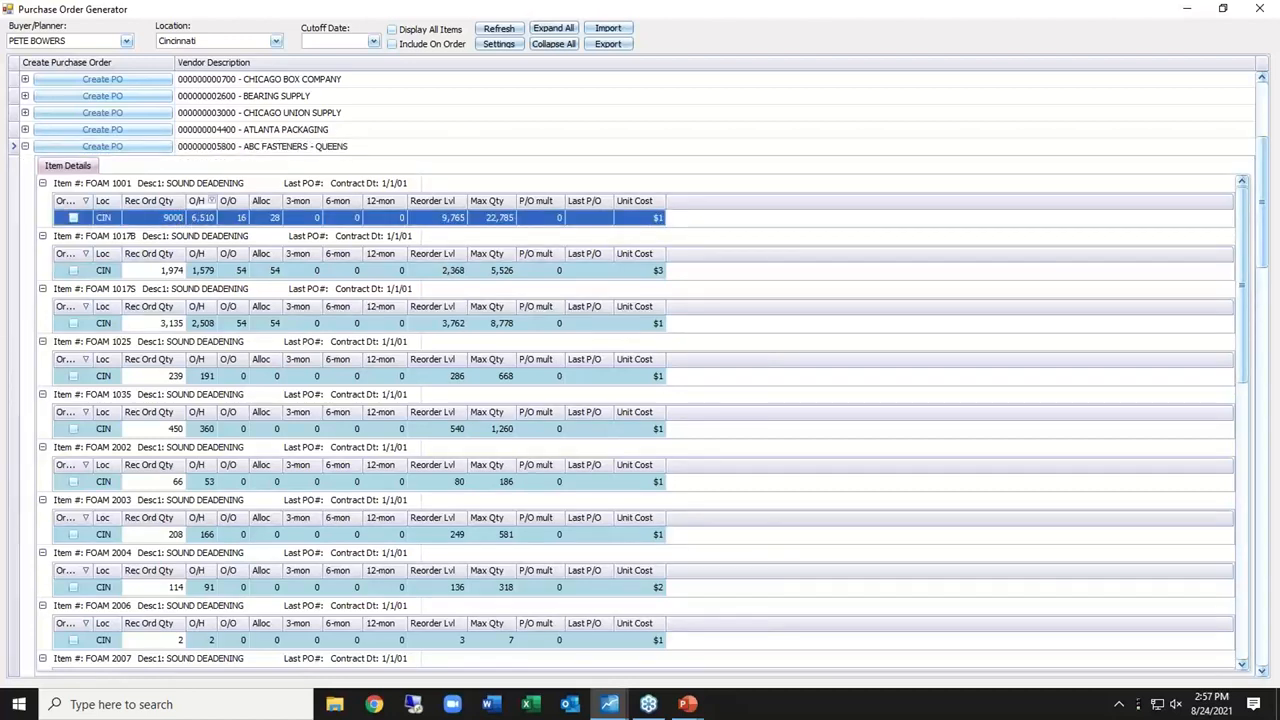
click(72, 217)
- Mark FOAM 1017B, FOAM 1017S, FOAM 1025 and FOAM 2002 for ordering and generate the ABC Fasteners - Queens purchase order
click(72, 270)
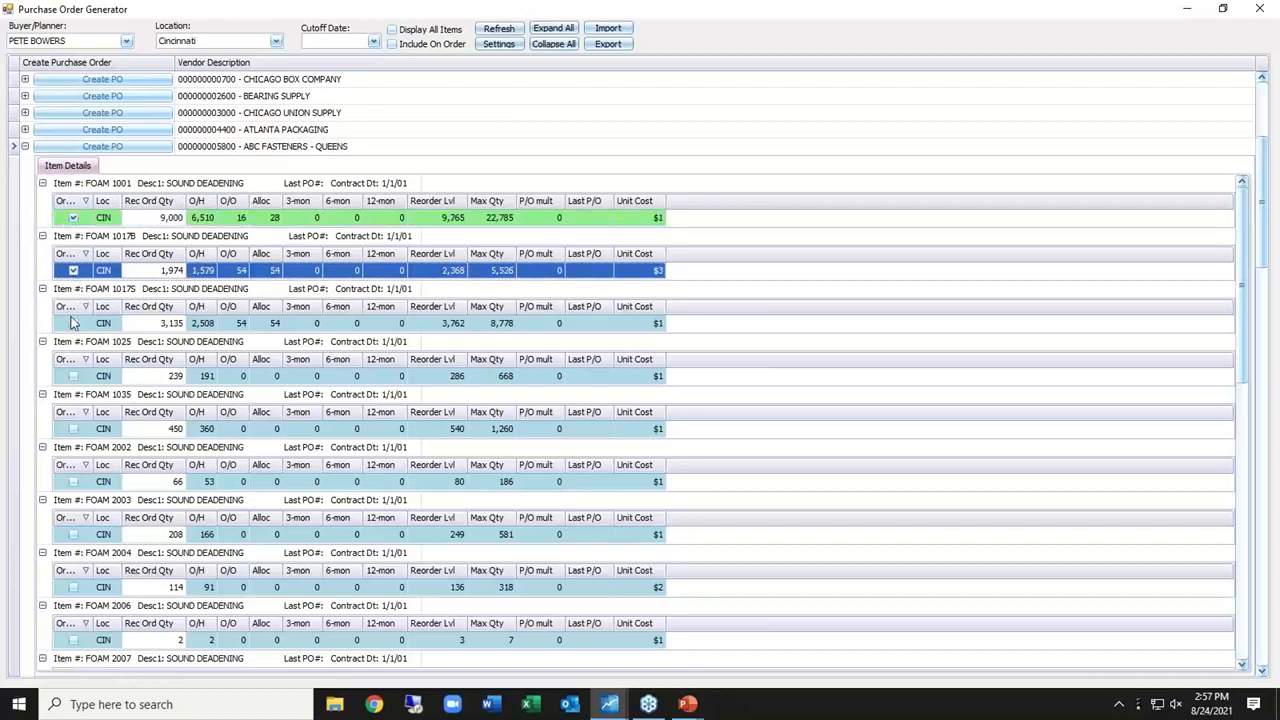
click(72, 323)
click(72, 376)
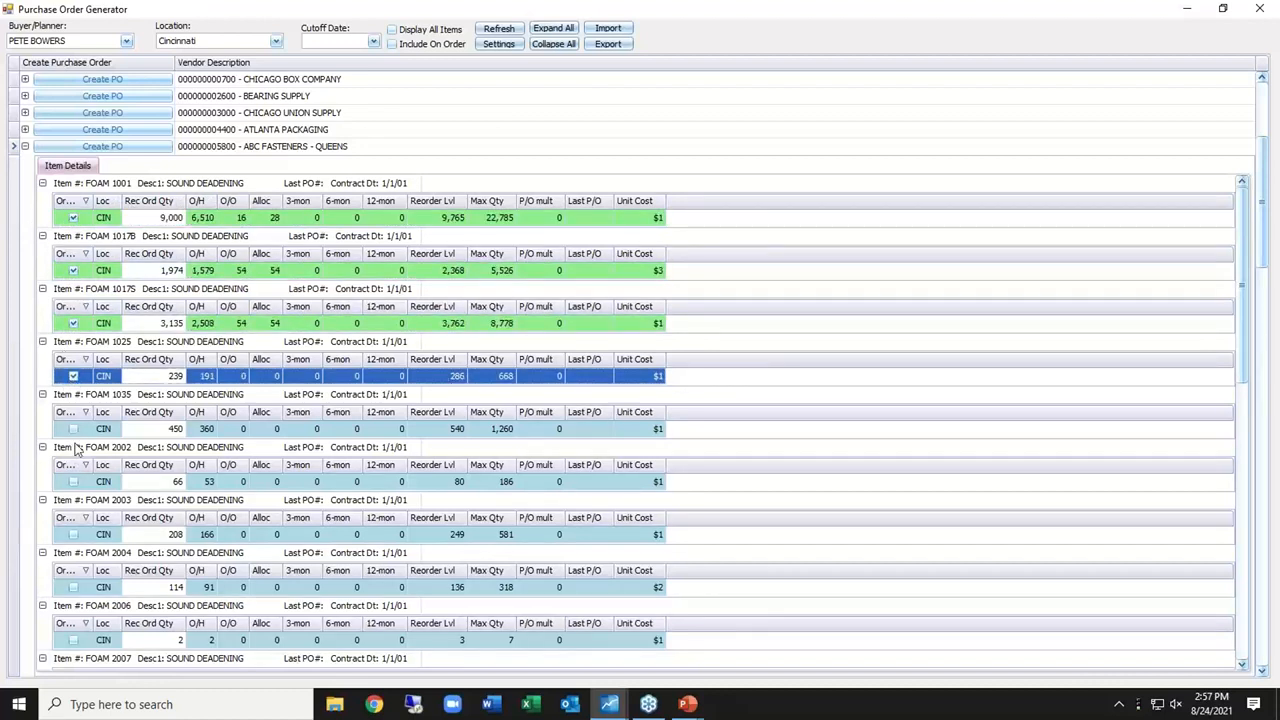
click(72, 481)
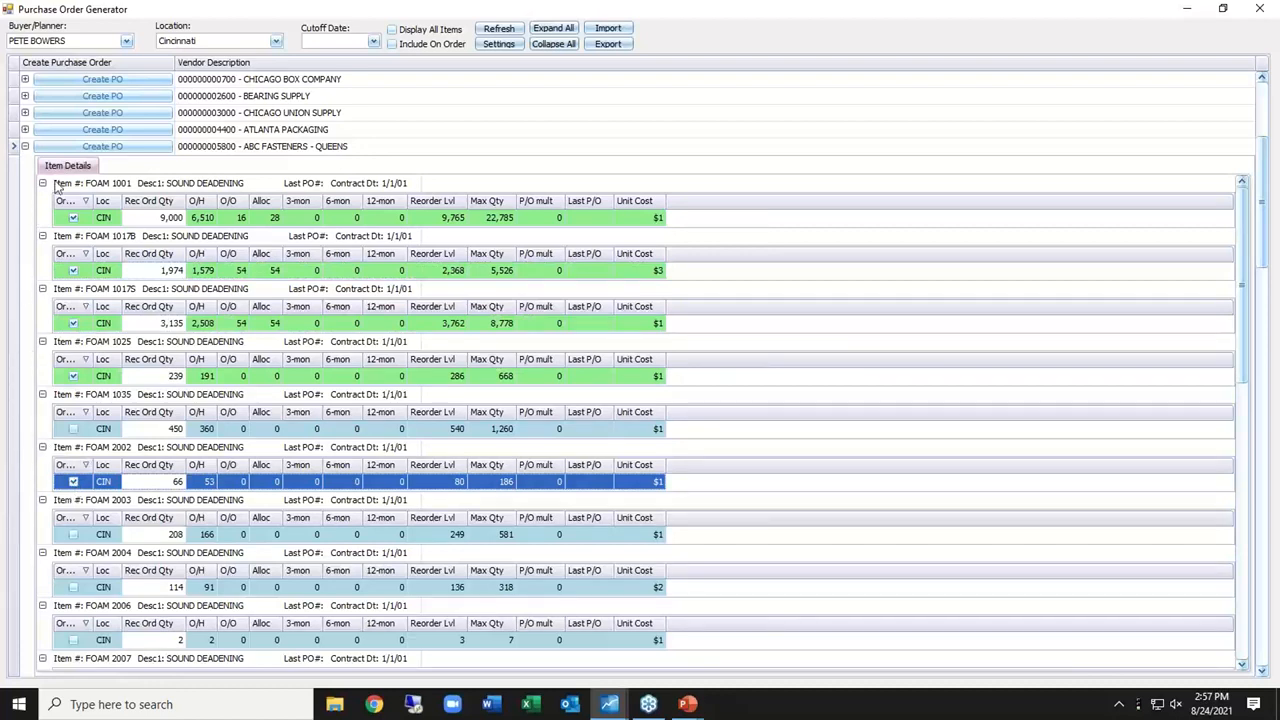
click(81, 149)
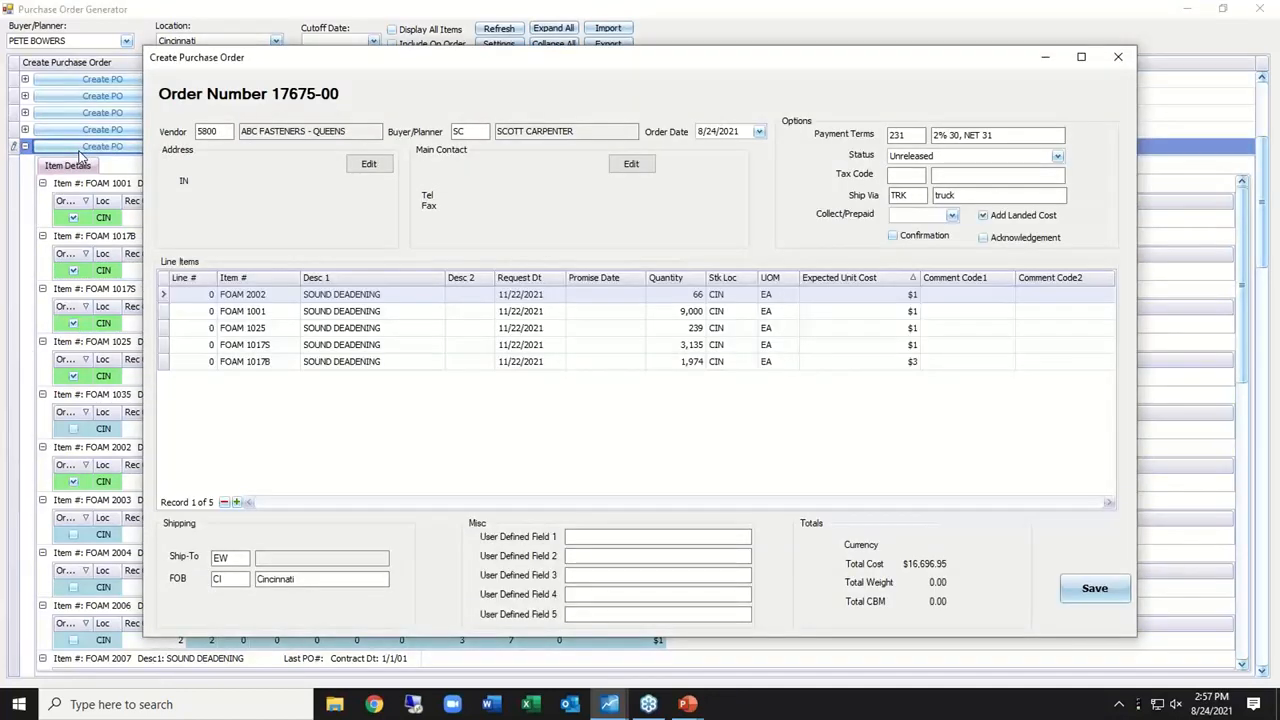
- Remove the FOAM 1017B and FOAM 1001 lines from the purchase order and choose Unreleased as its status
drag(387, 56, 301, 51)
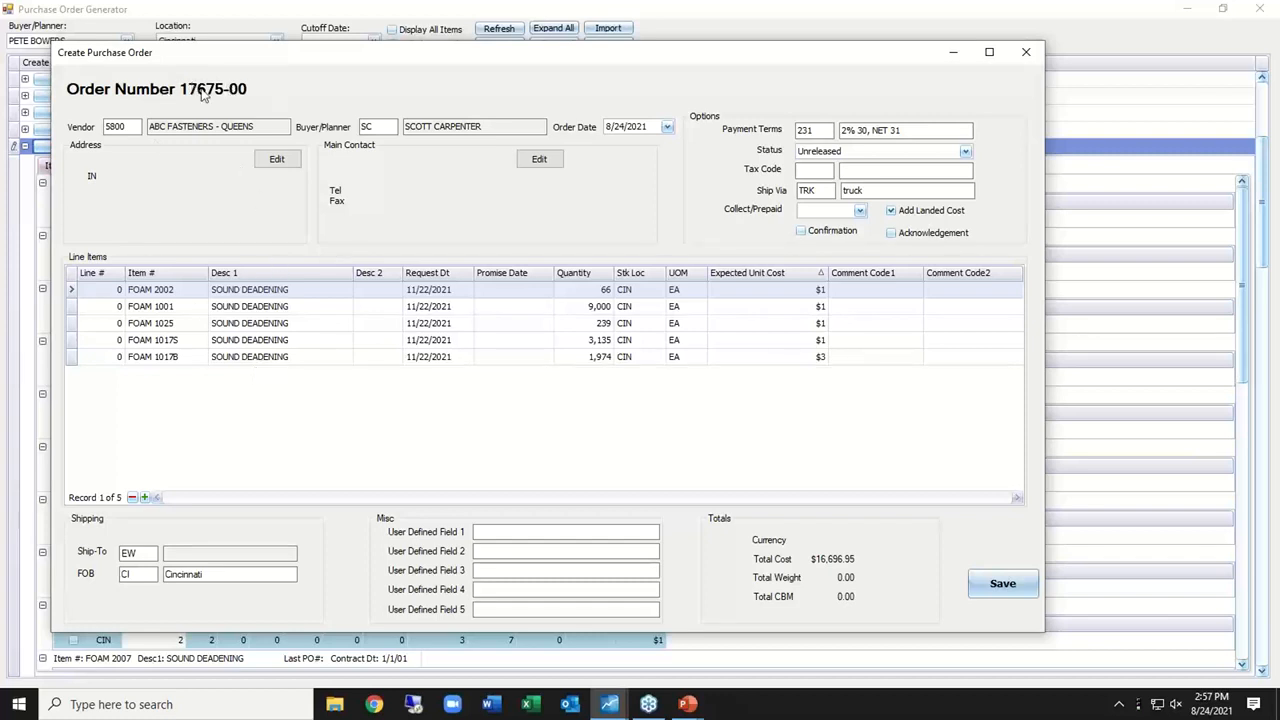
click(69, 357)
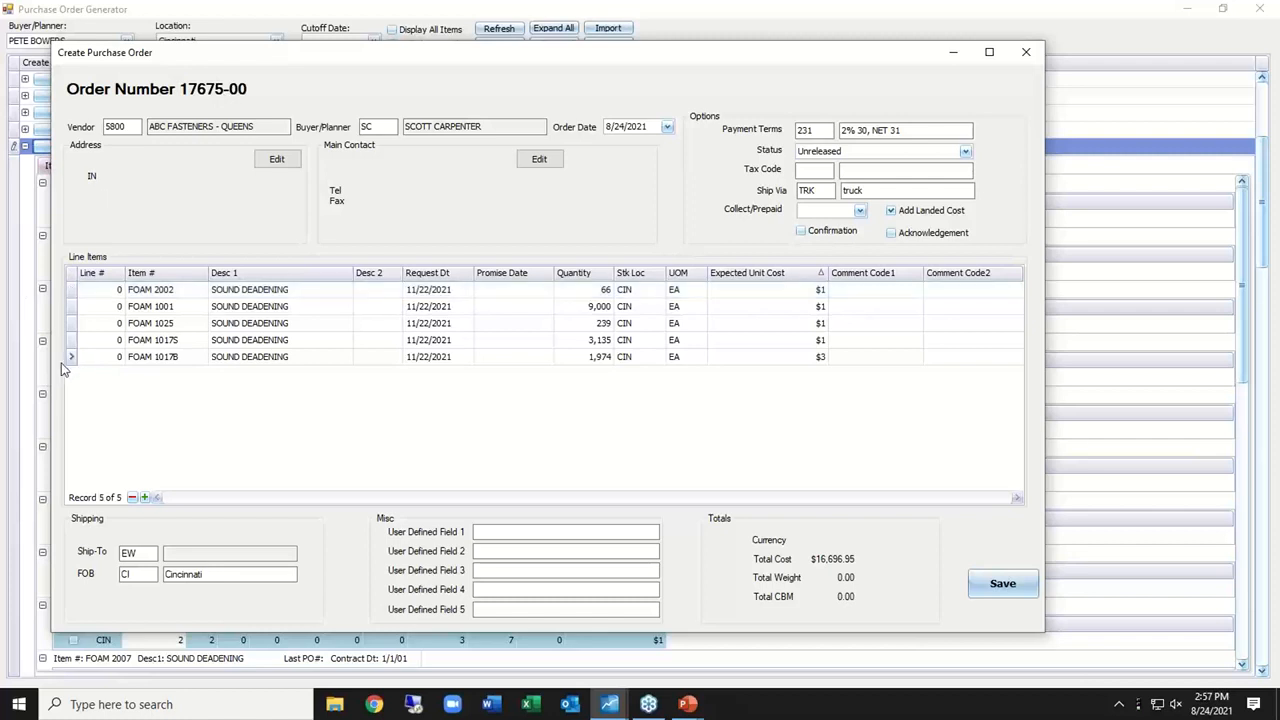
click(131, 497)
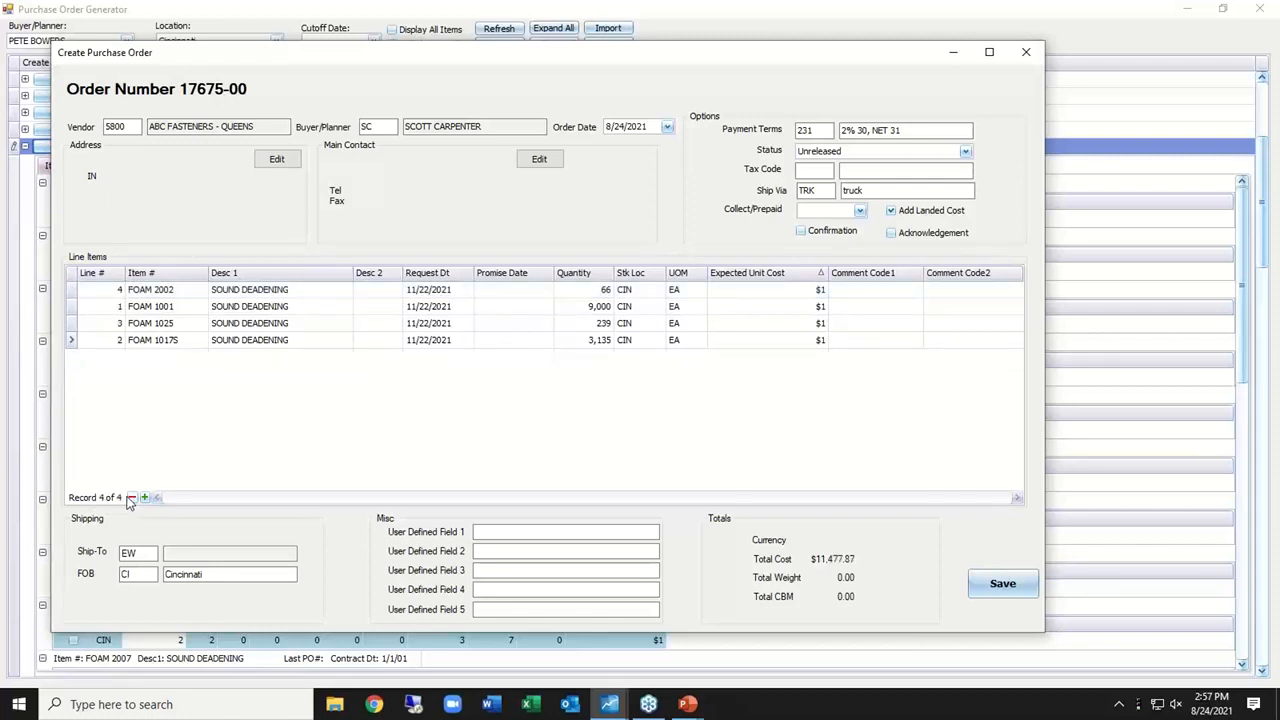
click(72, 306)
click(131, 498)
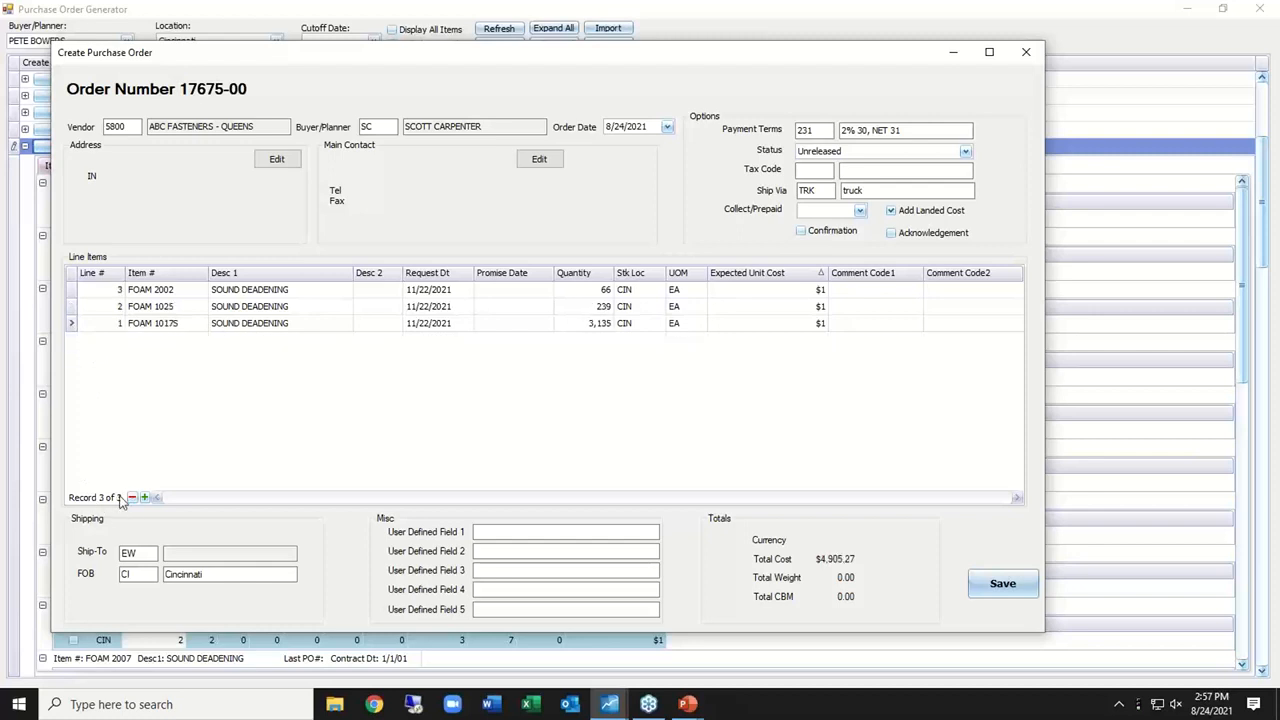
click(818, 152)
click(820, 167)
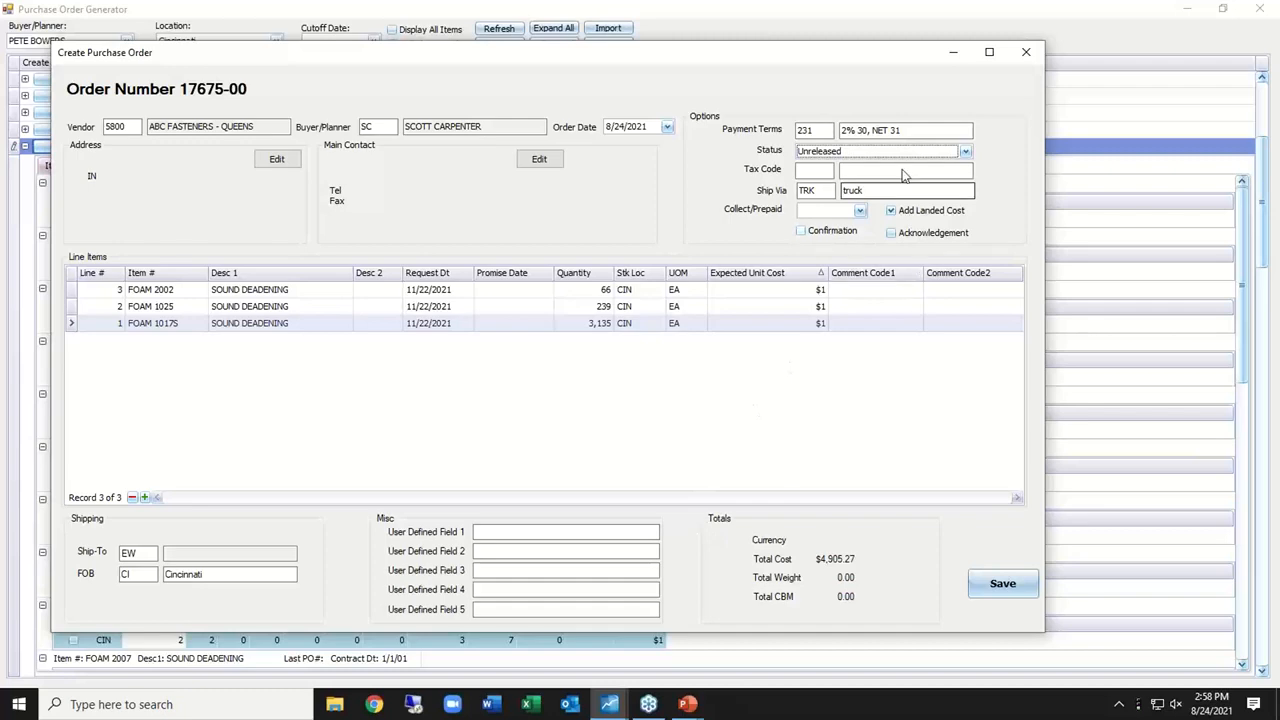
- Close the purchase order without saving and collapse the ABC Fasteners - Queens item details
click(1025, 51)
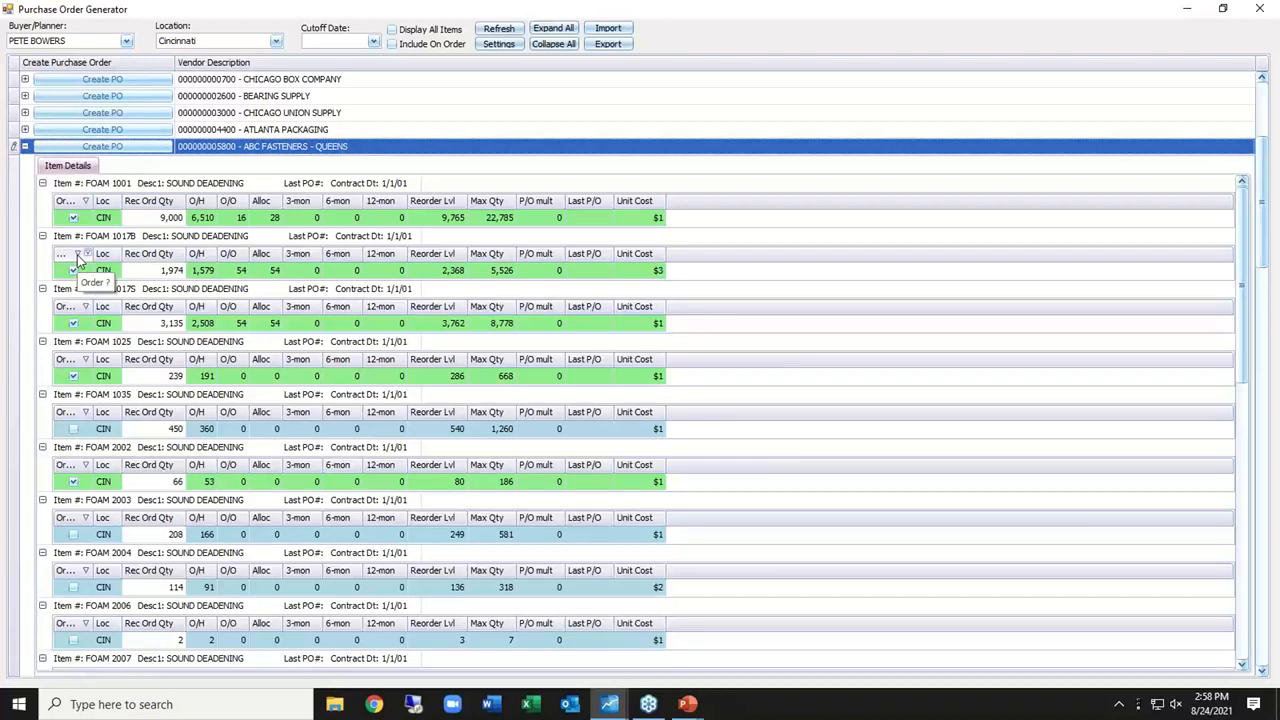
click(25, 146)
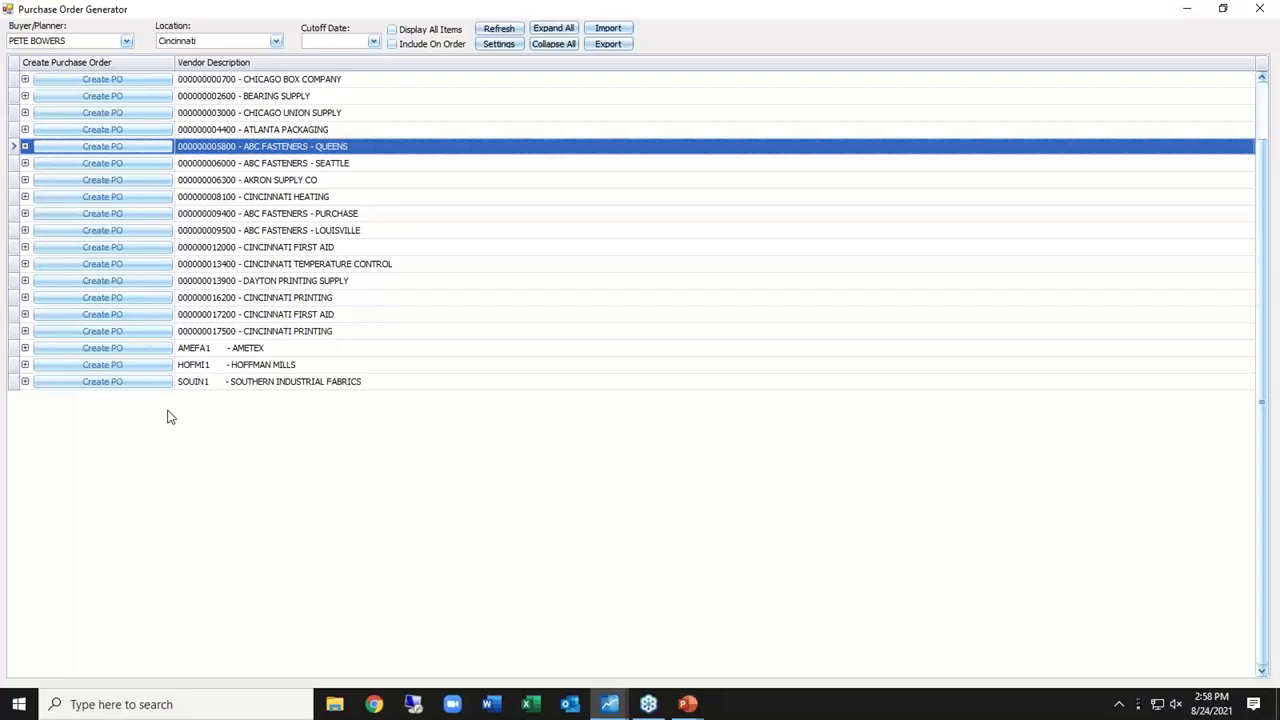
- Examine the main reorder query in the Purchase Order Generator settings and return to the Demand Planner
click(497, 46)
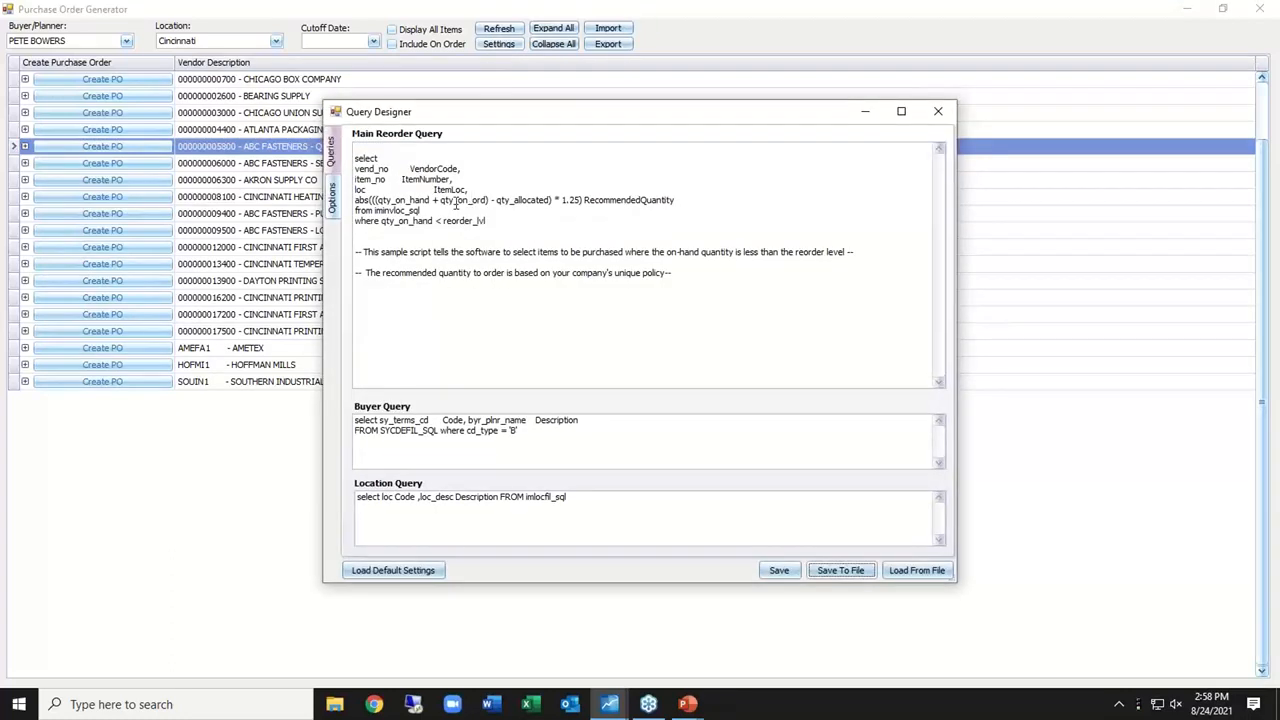
click(938, 113)
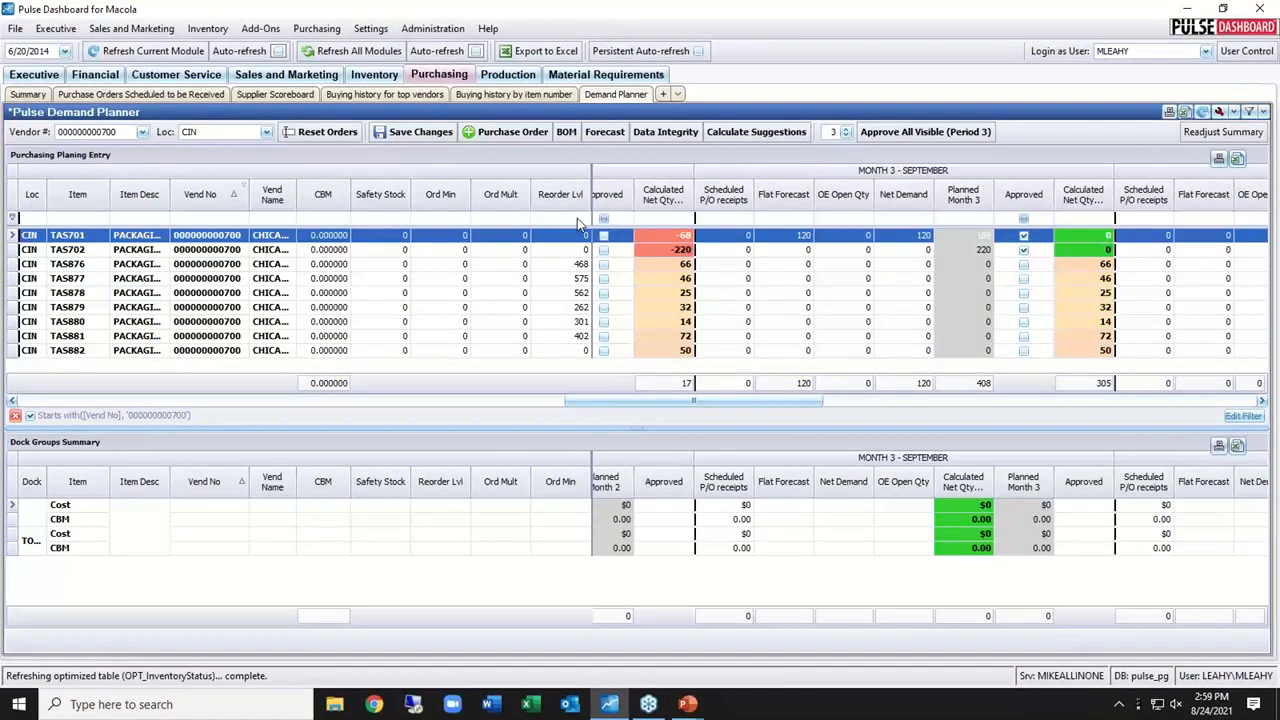
- Generate a Chicago Box Company purchase order for location CIN dated 9/1/2014 from the Demand Planner, and close it without saving
click(522, 134)
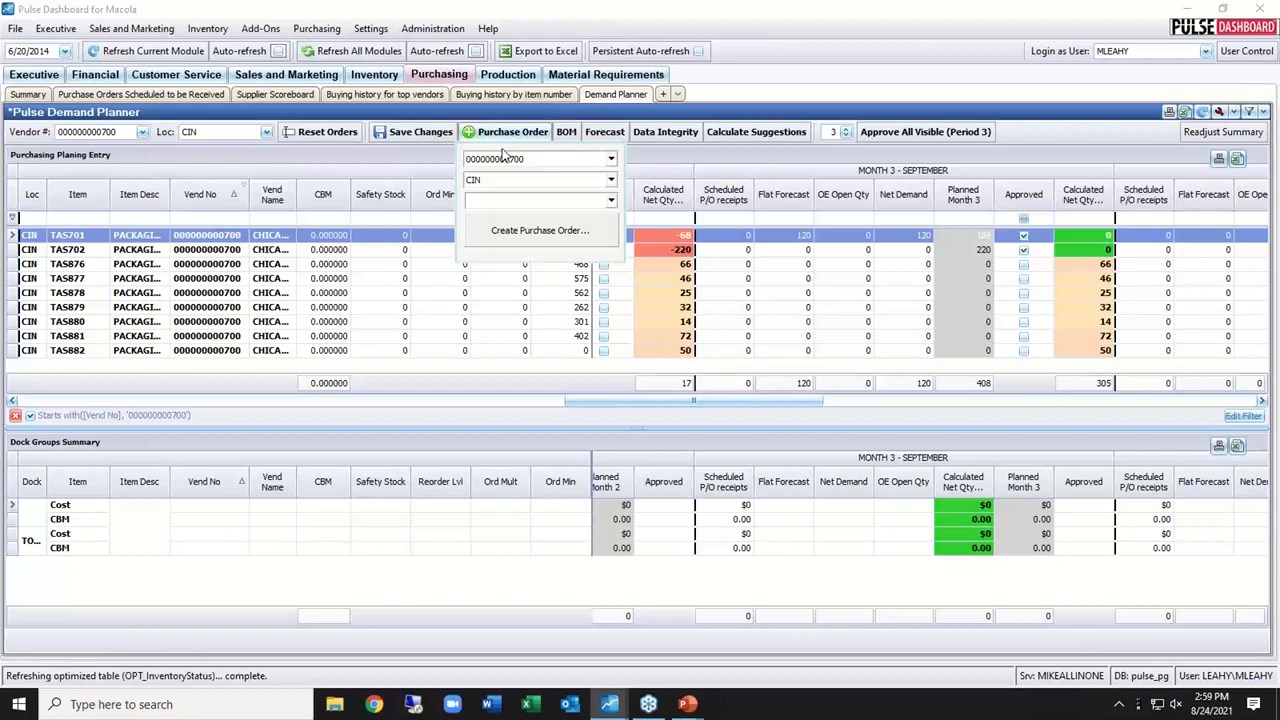
click(496, 203)
click(492, 258)
click(511, 203)
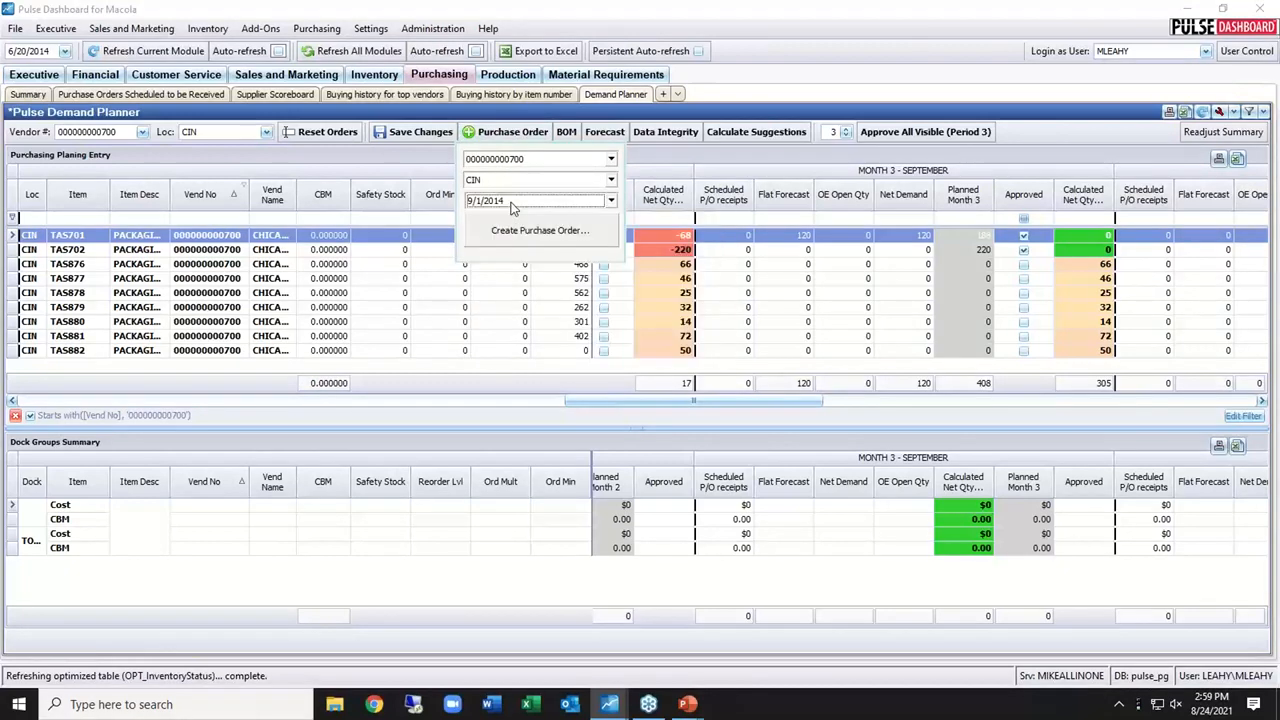
click(507, 236)
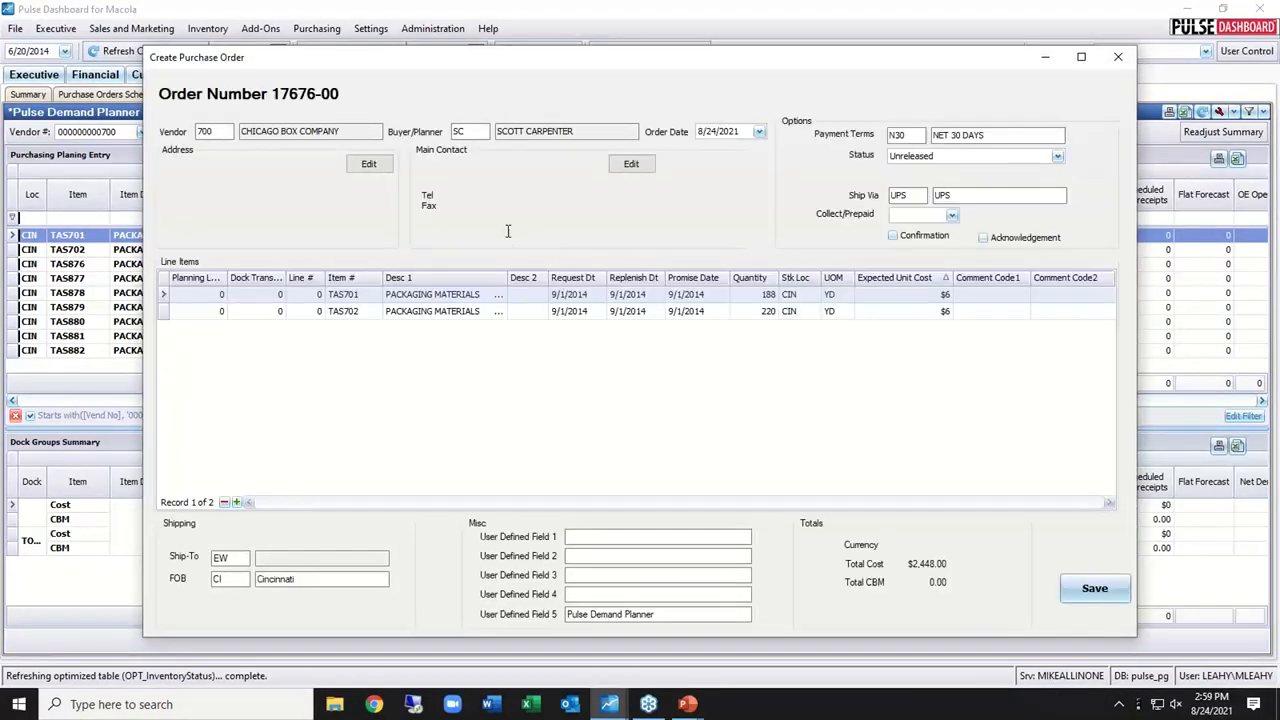
drag(509, 70, 469, 50)
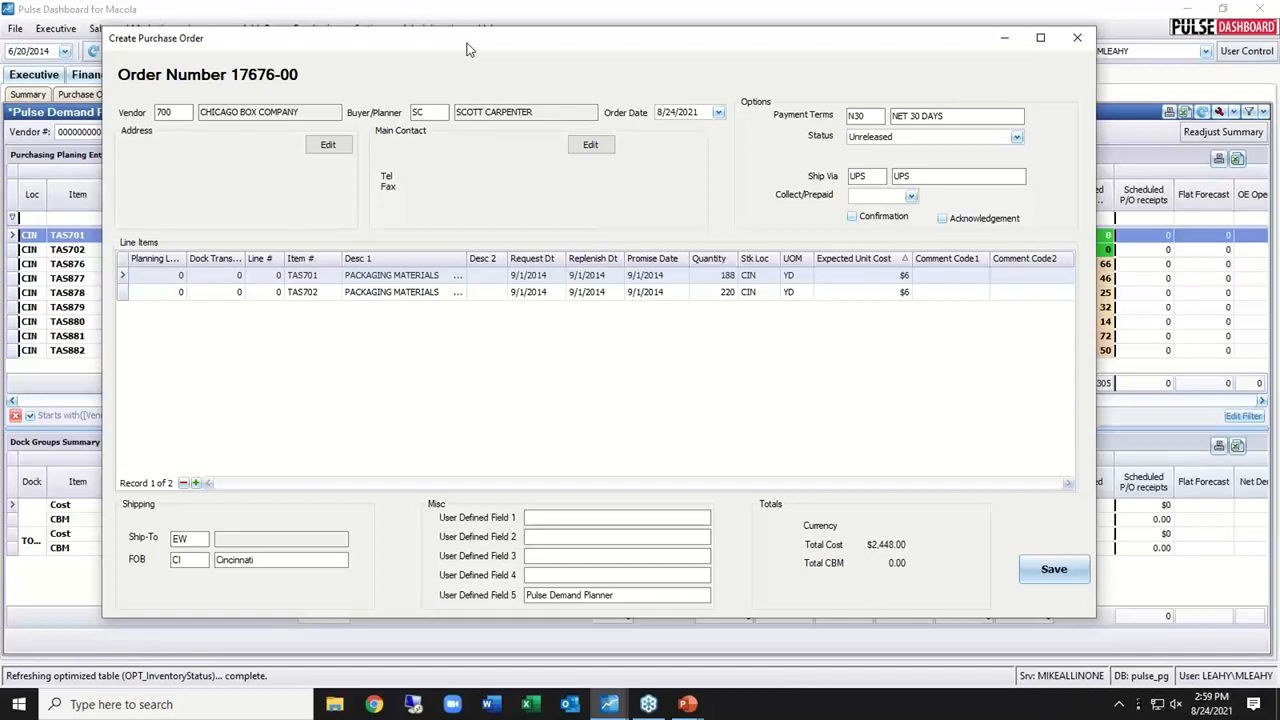
click(1077, 39)
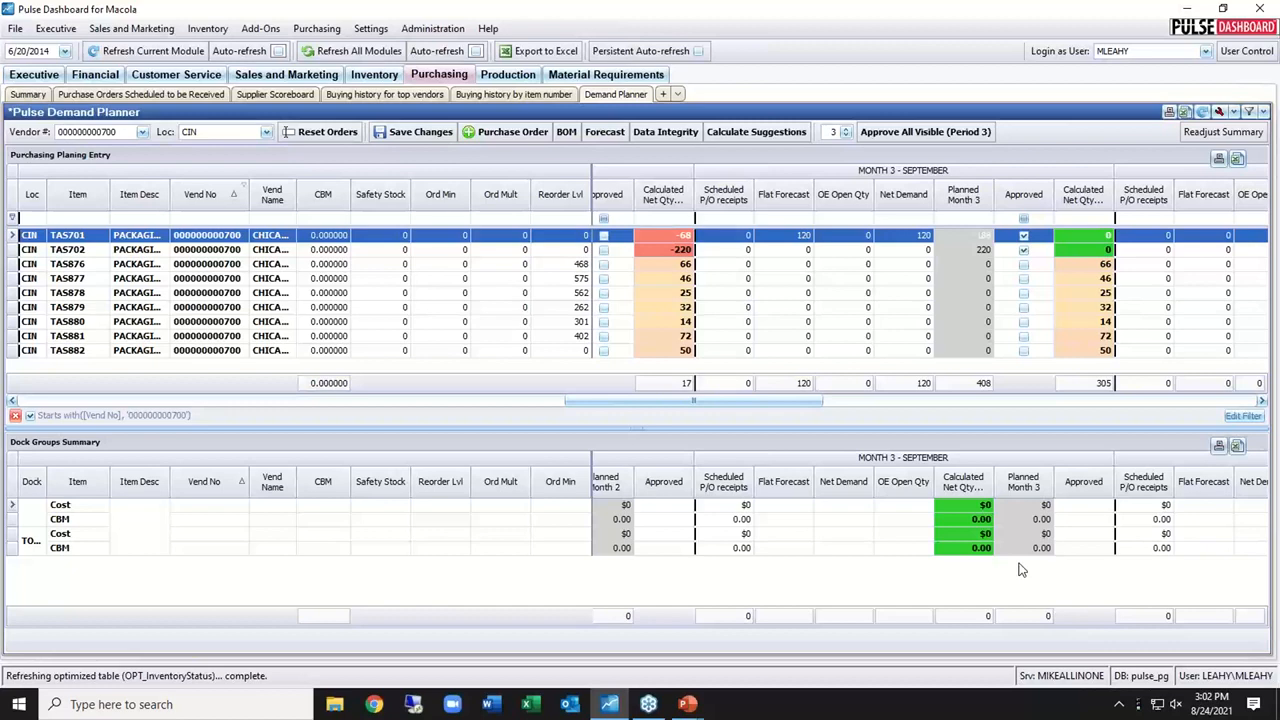
- Reopen the Purchase Order Generator, examine the recommended quantity formula in its main reorder query, and close the generator
click(310, 33)
click(318, 49)
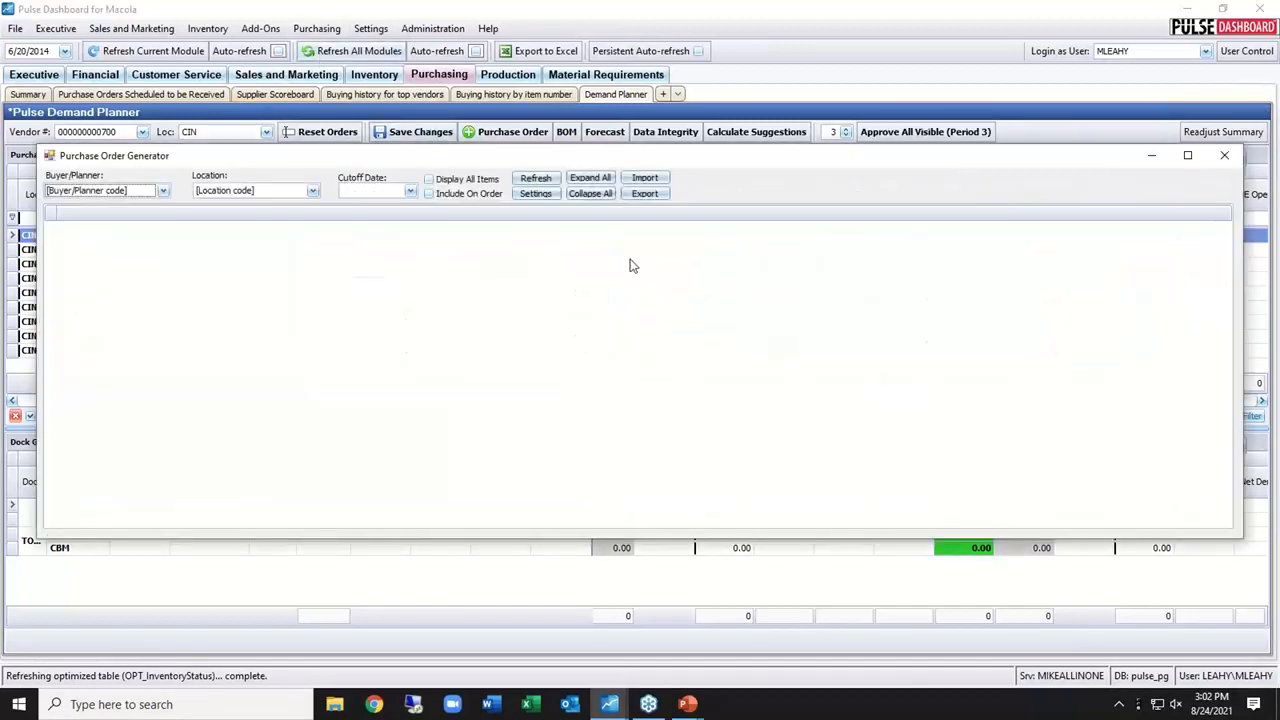
click(536, 194)
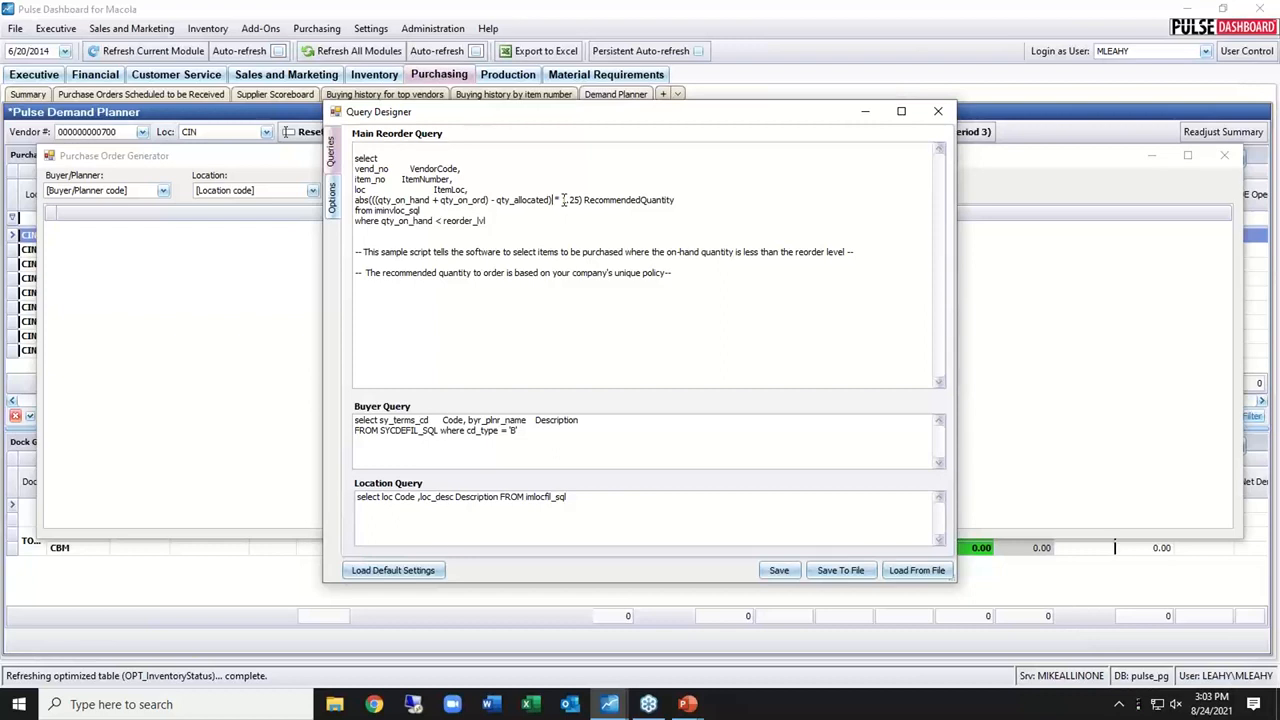
click(563, 200)
text(1)
click(938, 111)
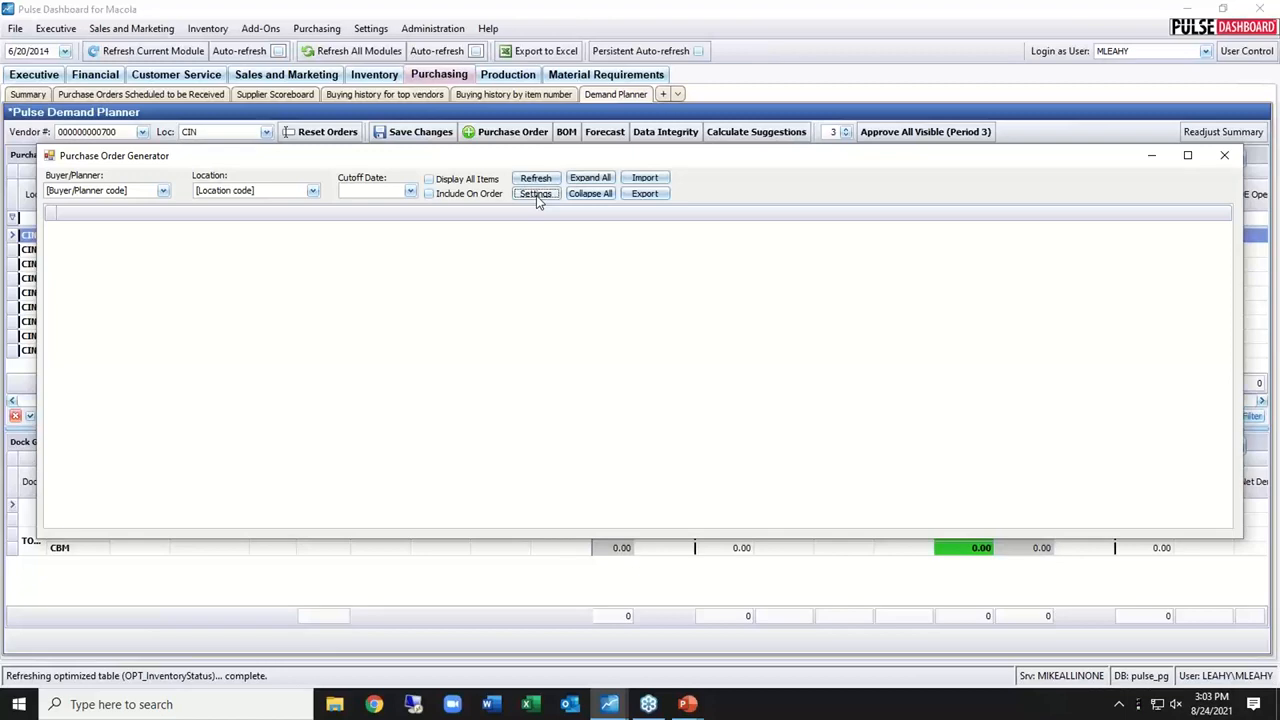
click(1226, 157)
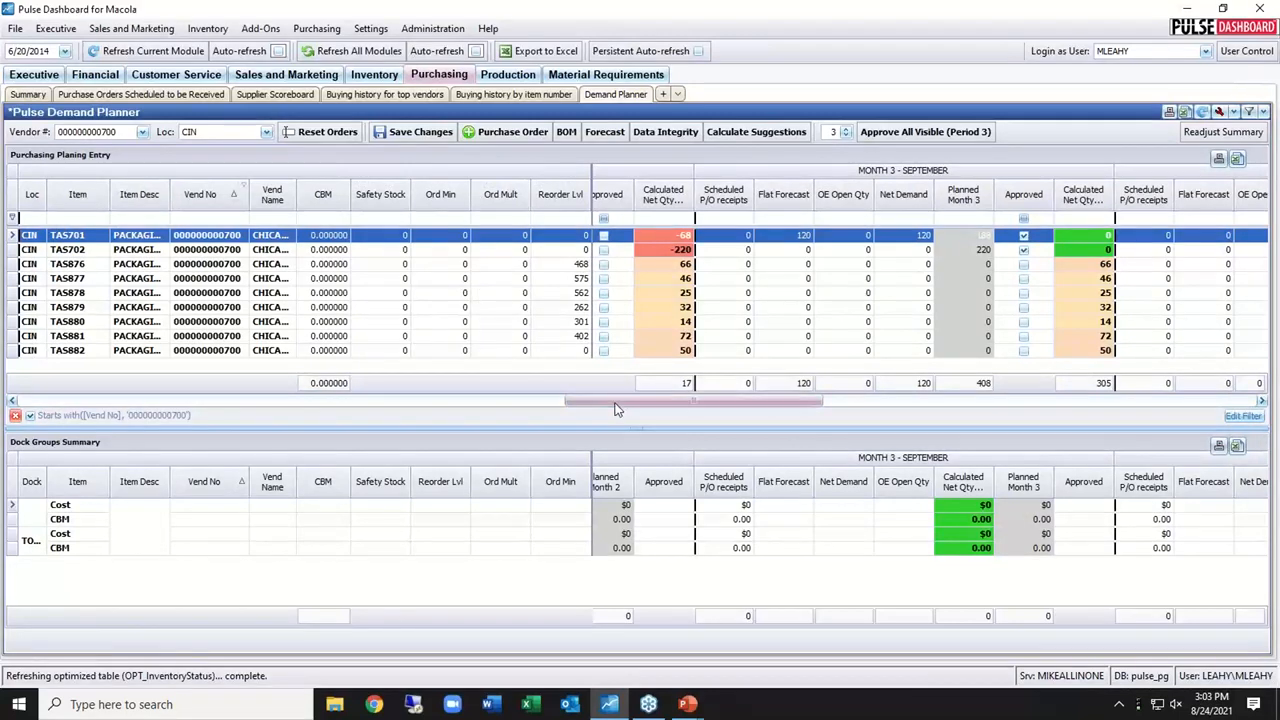
- Examine the additional columns offered by the column chooser for the Purchasing Planning Entry grid, and close the chooser
drag(617, 405, 39, 397)
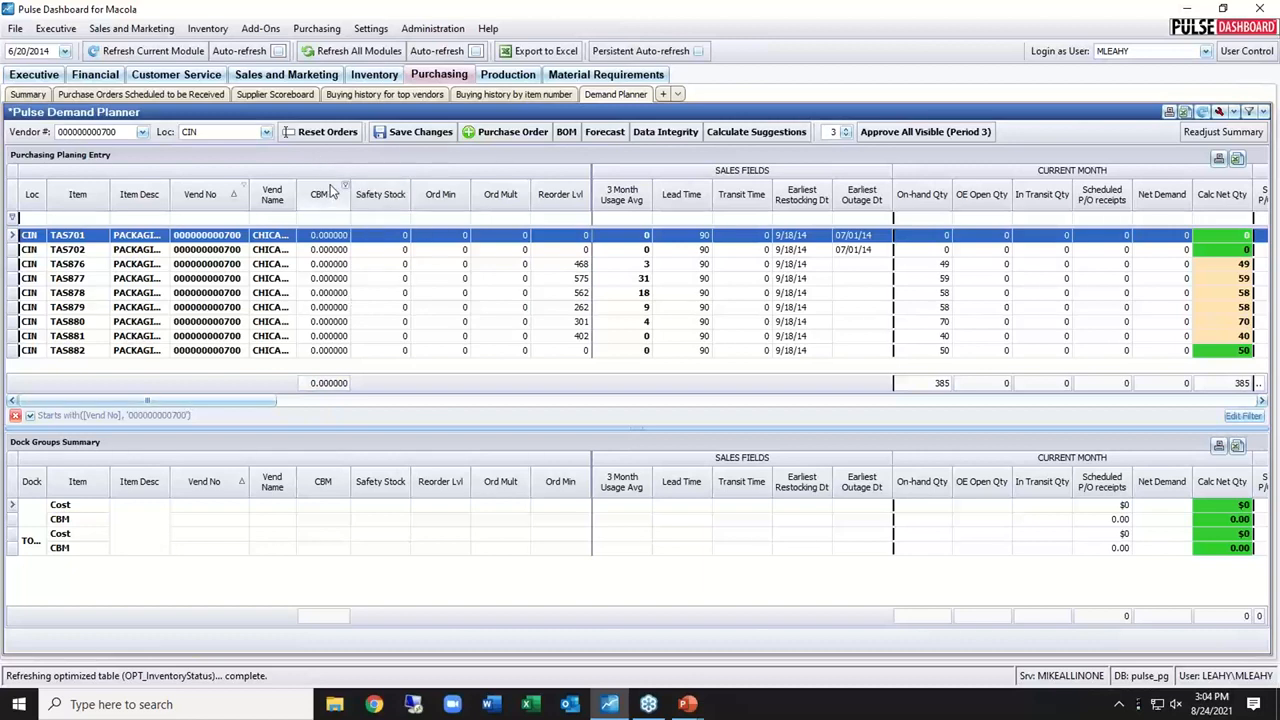
mouse_move(330, 195)
mouse_down()
mouse_move(328, 278)
mouse_move(328, 198)
mouse_up()
right_click(327, 198)
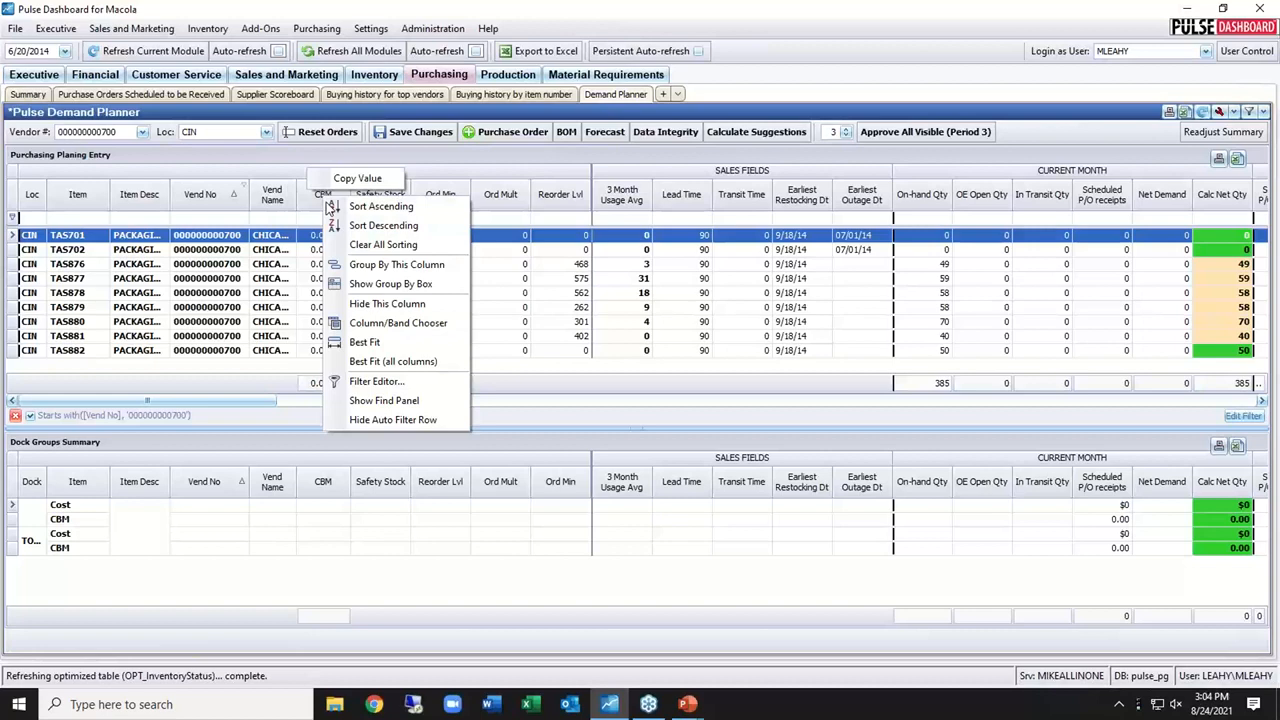
click(385, 323)
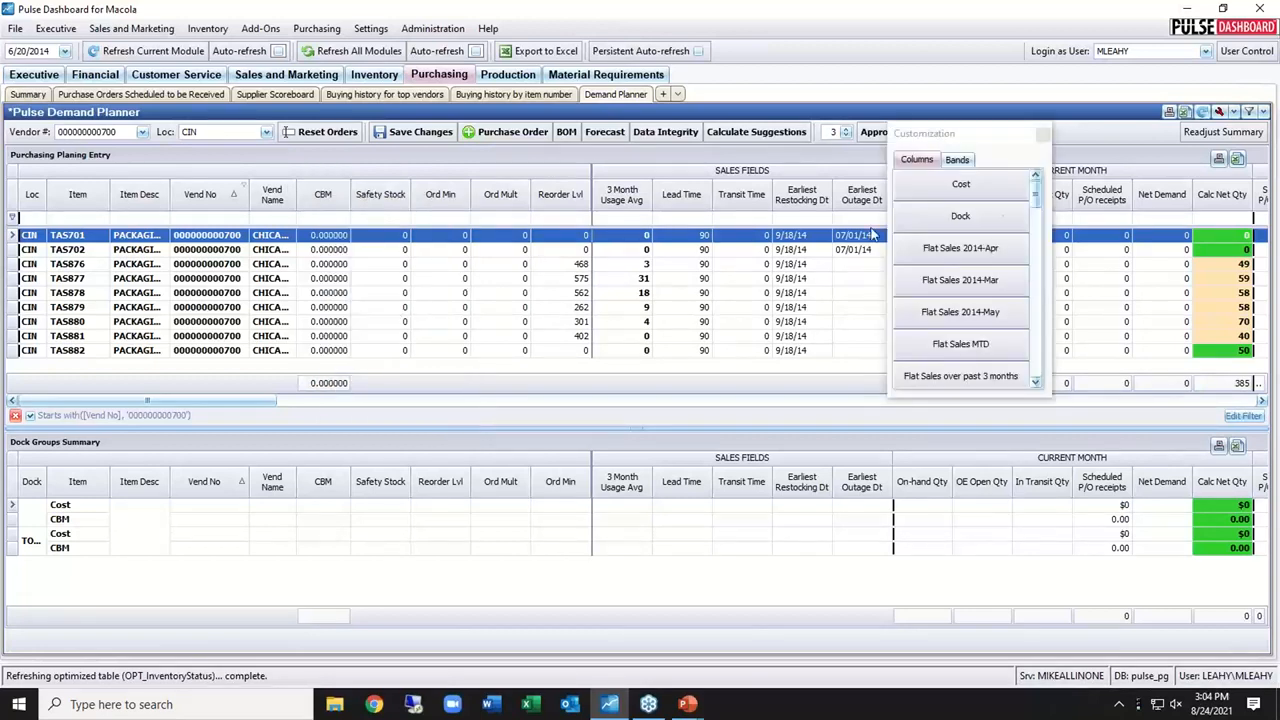
drag(1038, 196, 1041, 360)
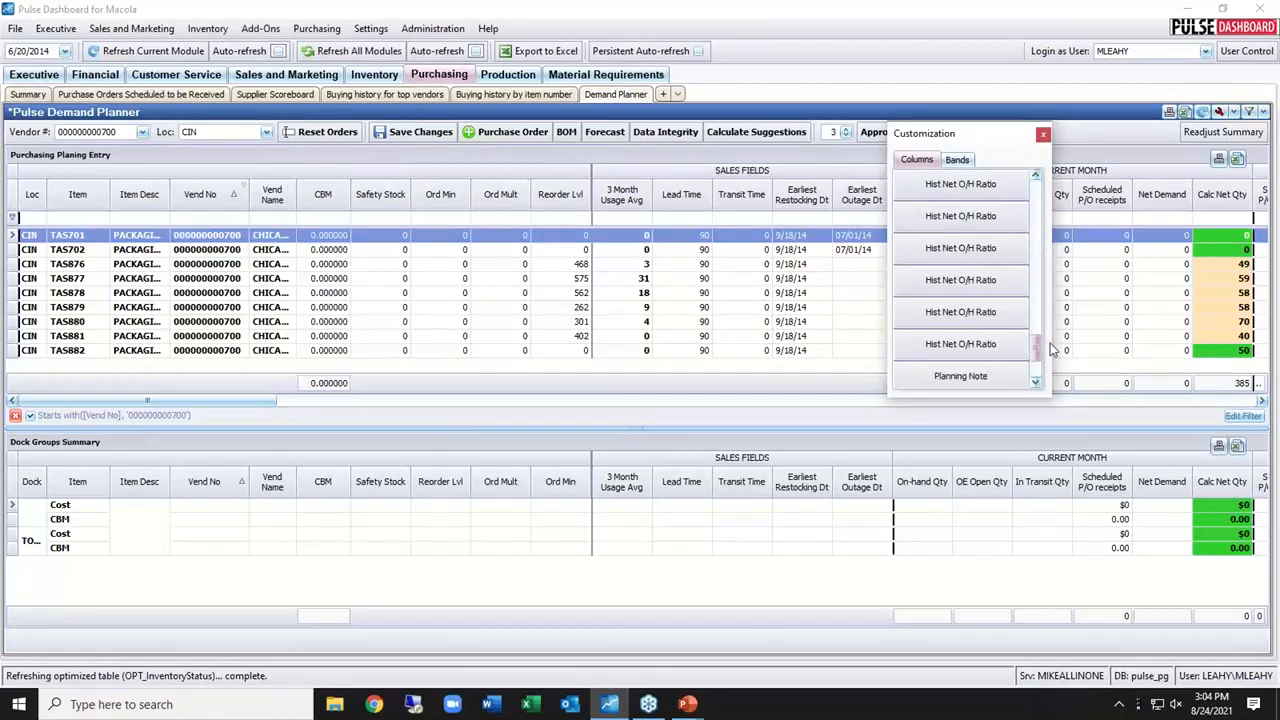
click(1043, 134)
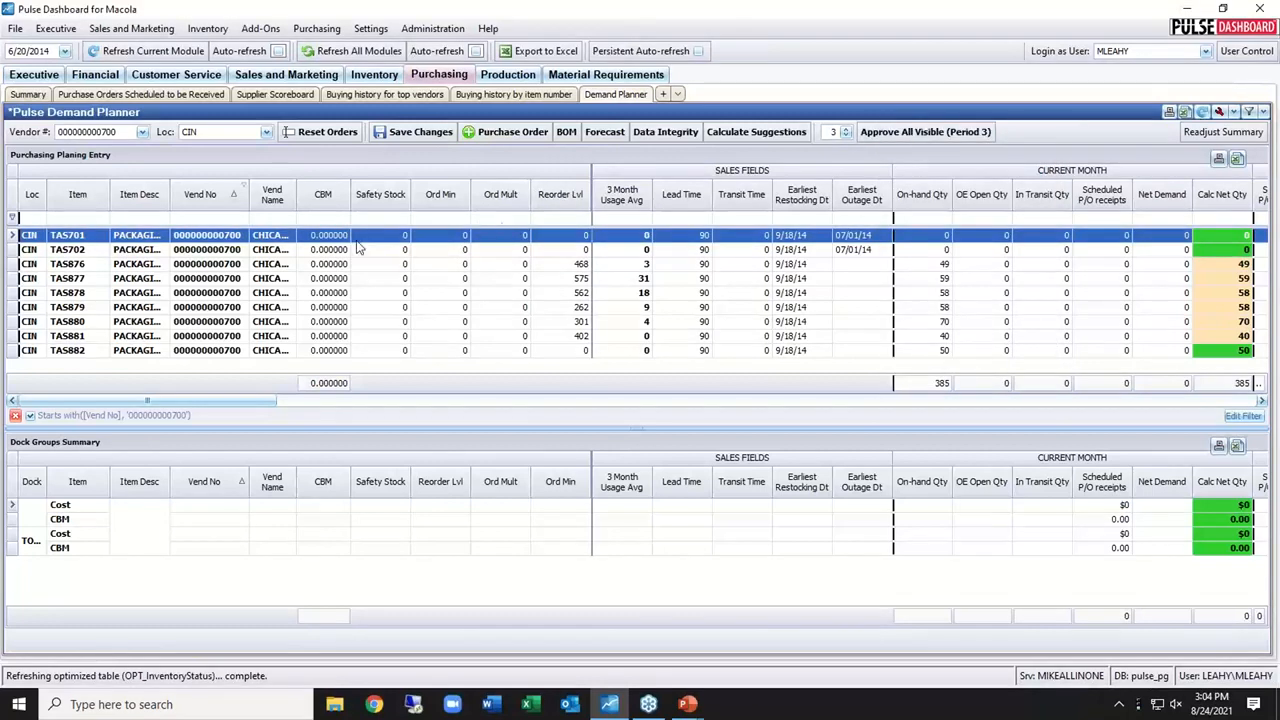